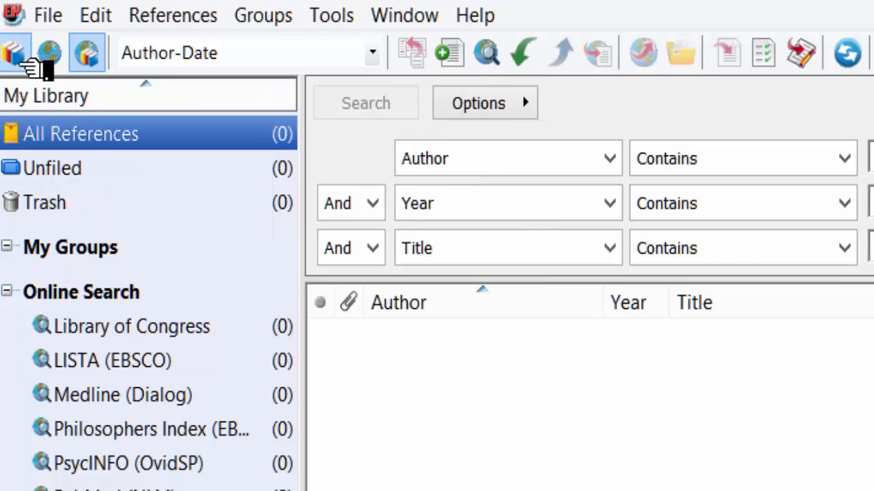
# View the local library and online search modes, and examine the further online connections available without choosing one.
pyautogui.click(27, 60)
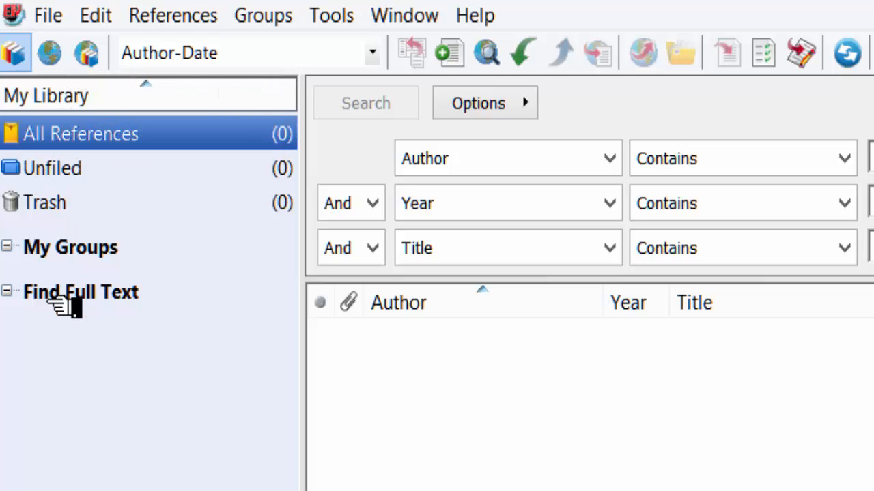
pyautogui.click(49, 57)
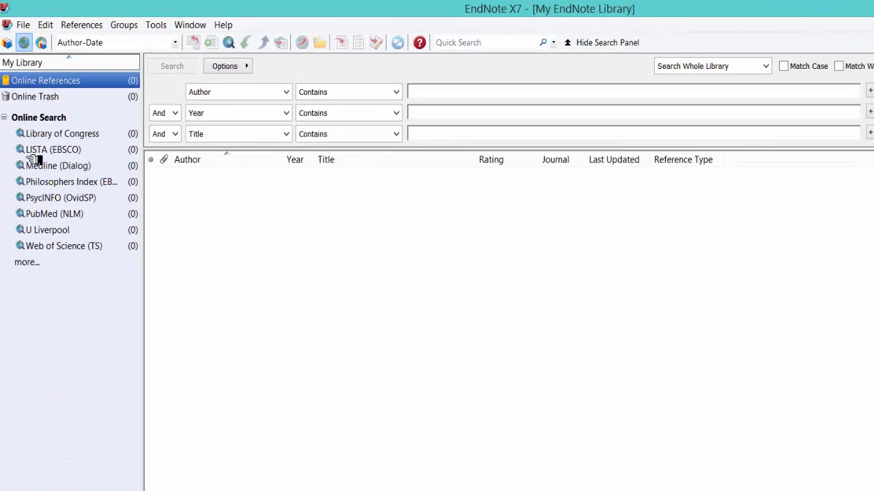
pyautogui.click(28, 270)
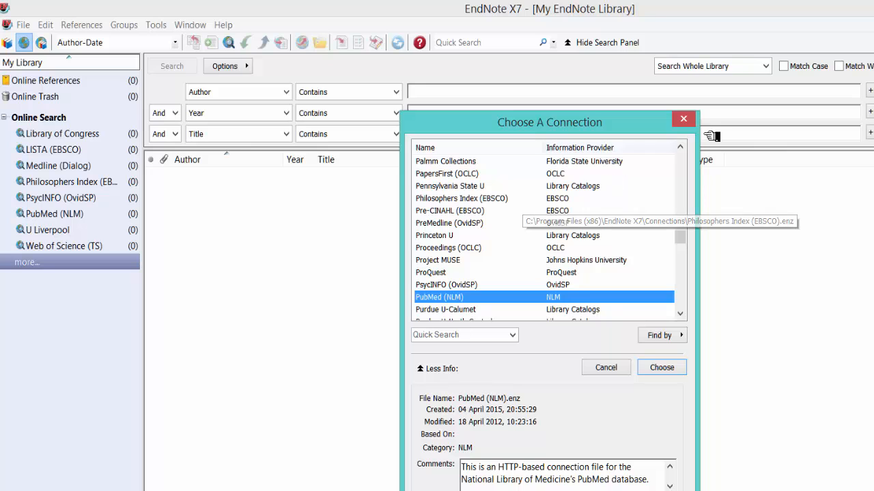
pyautogui.click(683, 120)
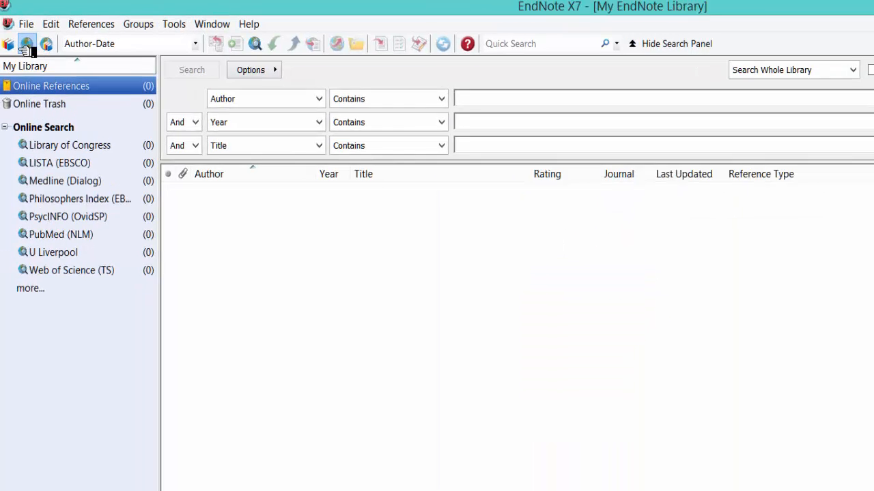
# In local library mode, create a group named Pubmed under My Groups and select it.
pyautogui.click(8, 43)
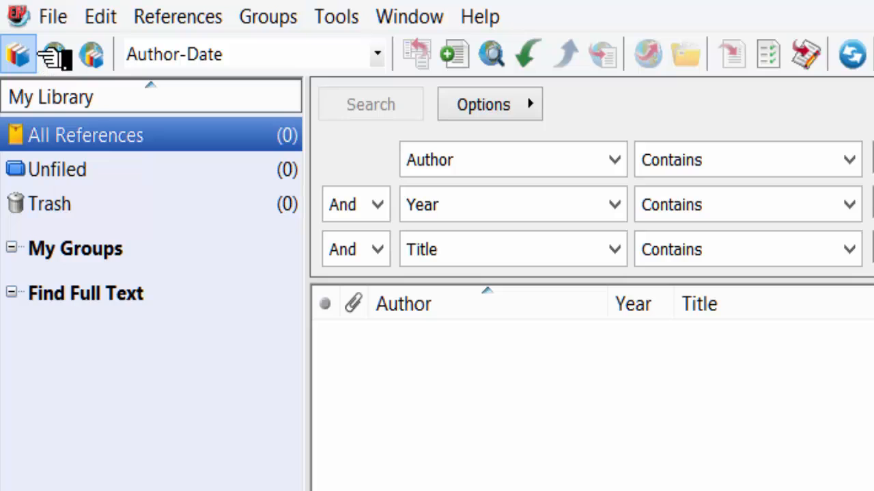
pyautogui.click(276, 21)
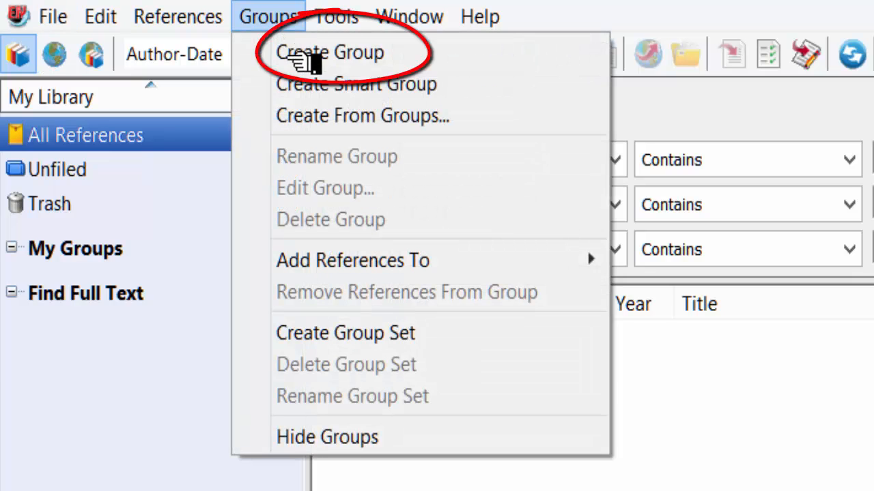
pyautogui.click(309, 54)
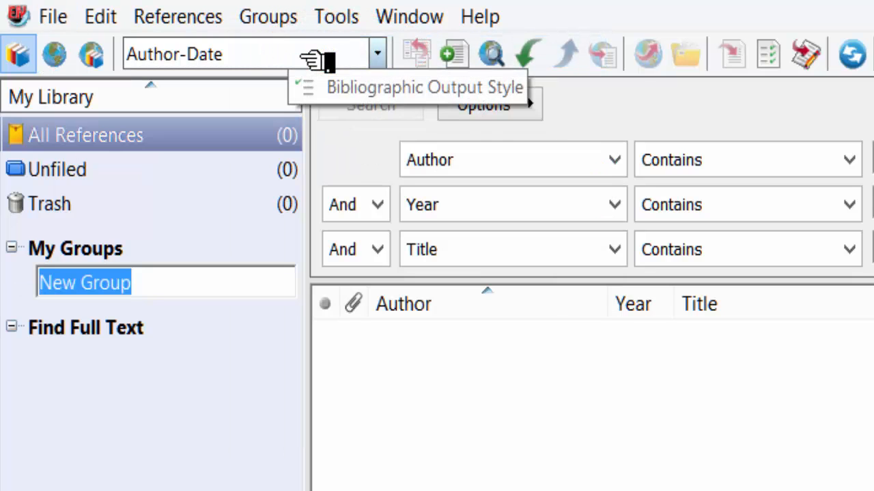
pyautogui.press('BackSpace')
pyautogui.write('Pu')
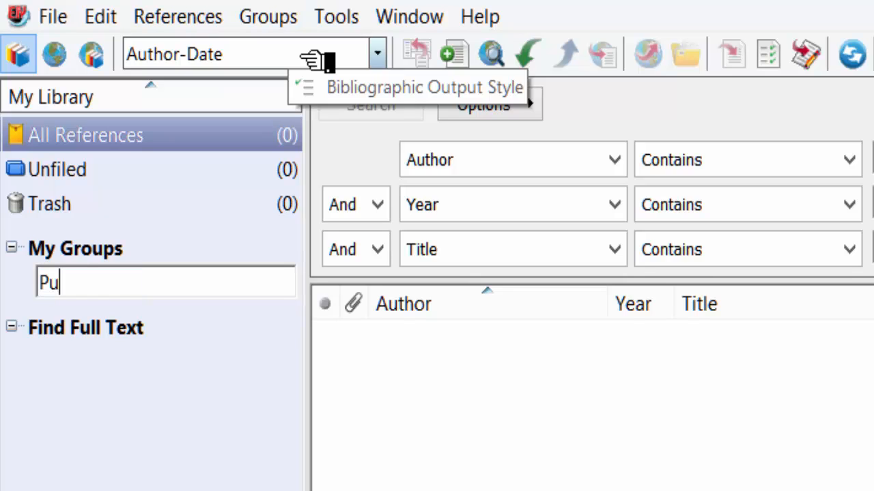
pyautogui.write('bmed')
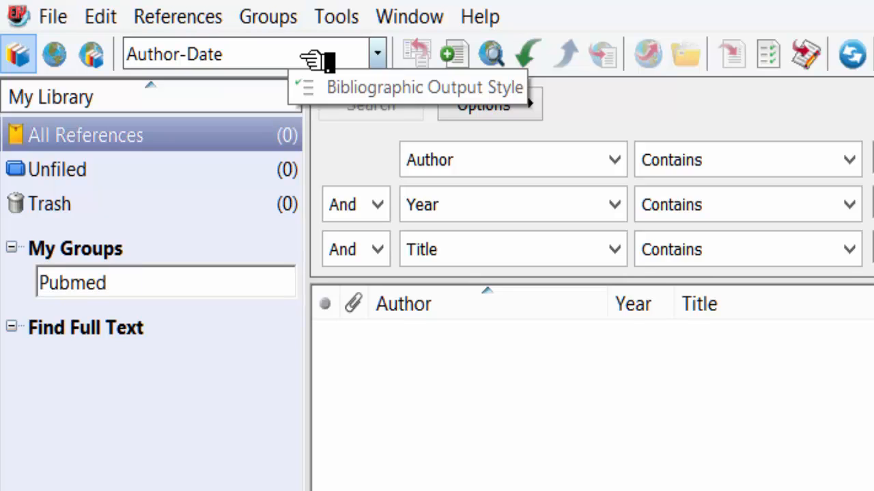
pyautogui.click(355, 407)
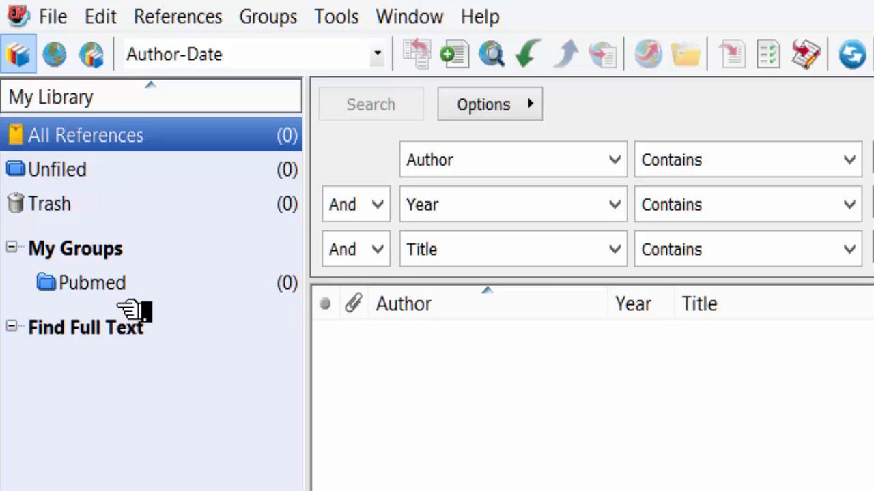
pyautogui.click(124, 303)
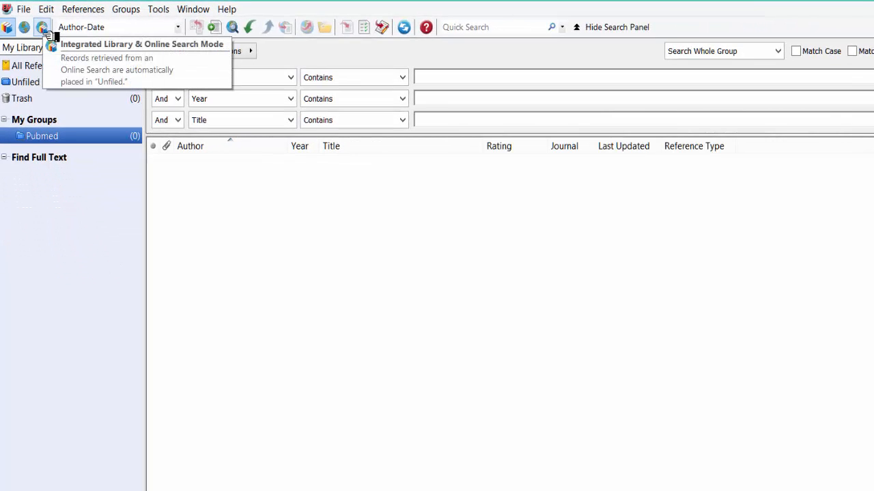
# Compare the integrated and online-only modes, leaving the library in Integrated Library & Online Search Mode.
pyautogui.click(43, 29)
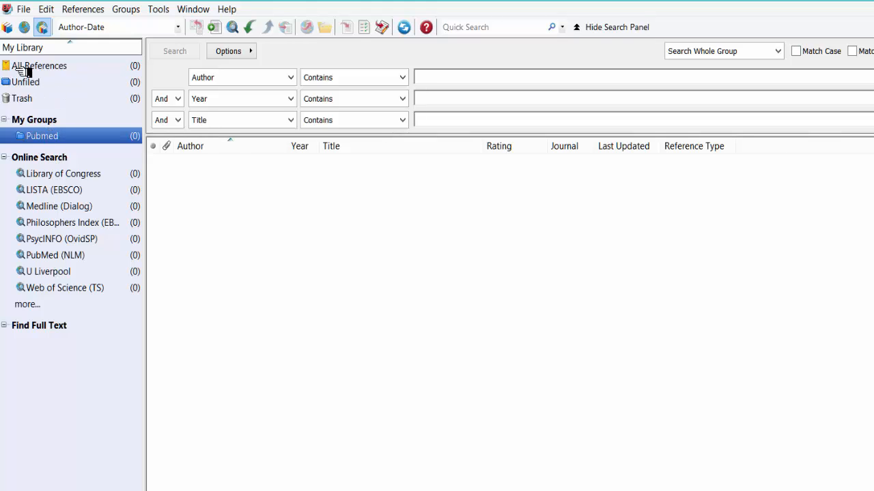
pyautogui.click(24, 33)
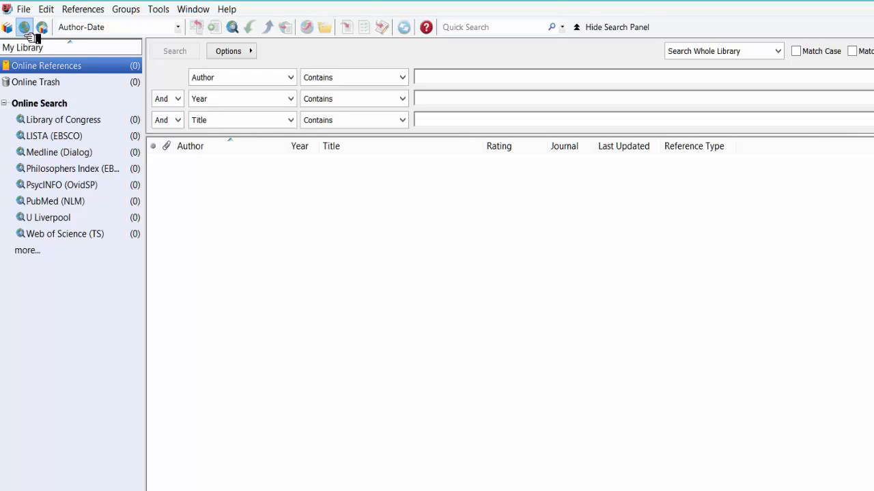
pyautogui.click(41, 28)
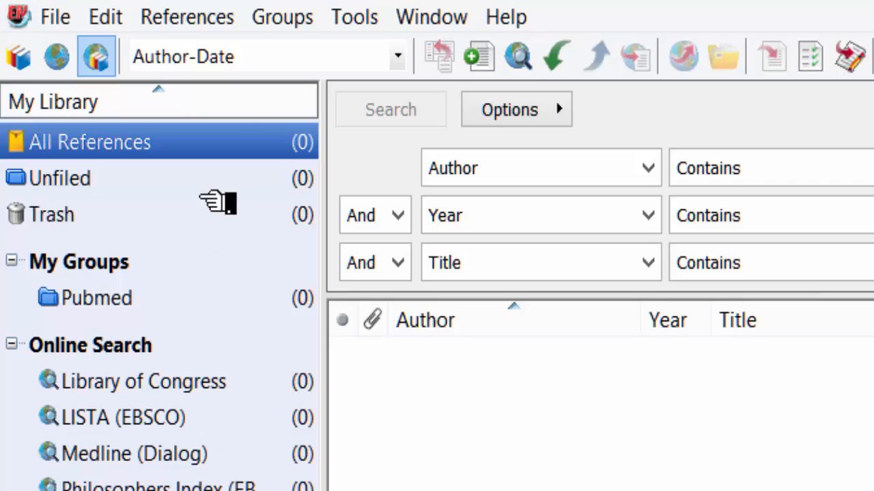
# Browse the full collection of output styles, view the Harvard style's details, and leave the style chooser without choosing one.
pyautogui.click(397, 67)
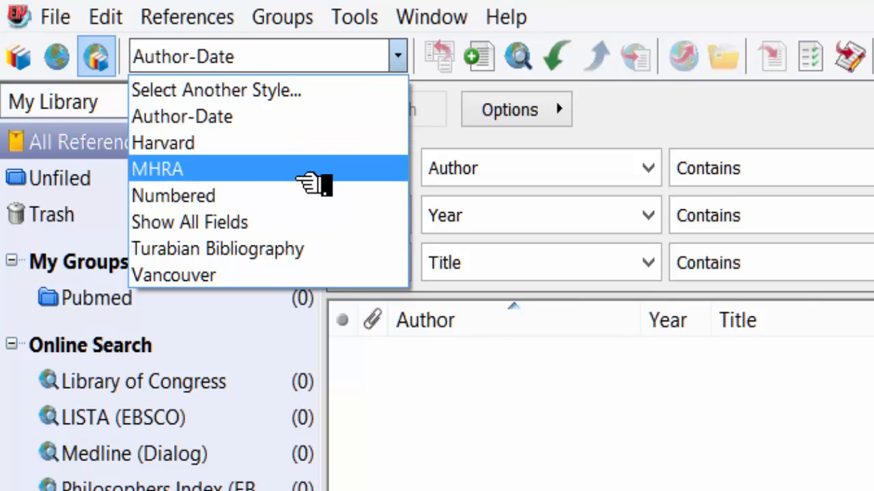
pyautogui.click(400, 61)
pyautogui.click(400, 60)
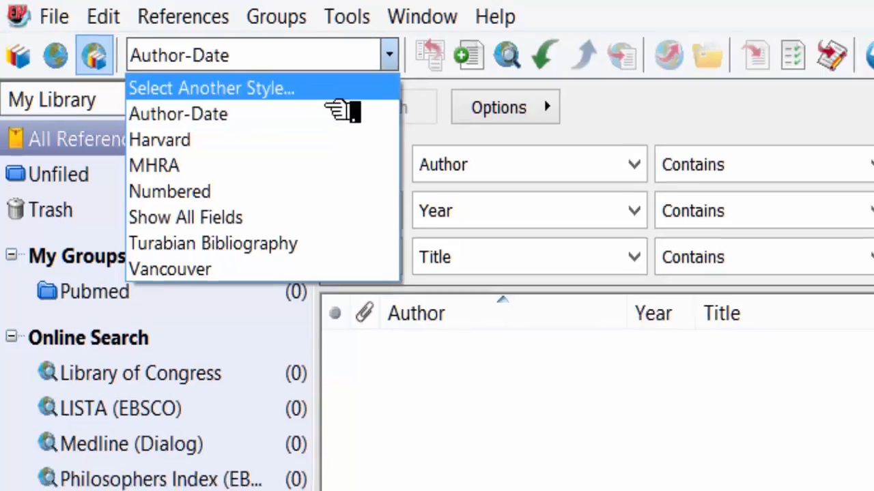
pyautogui.click(327, 90)
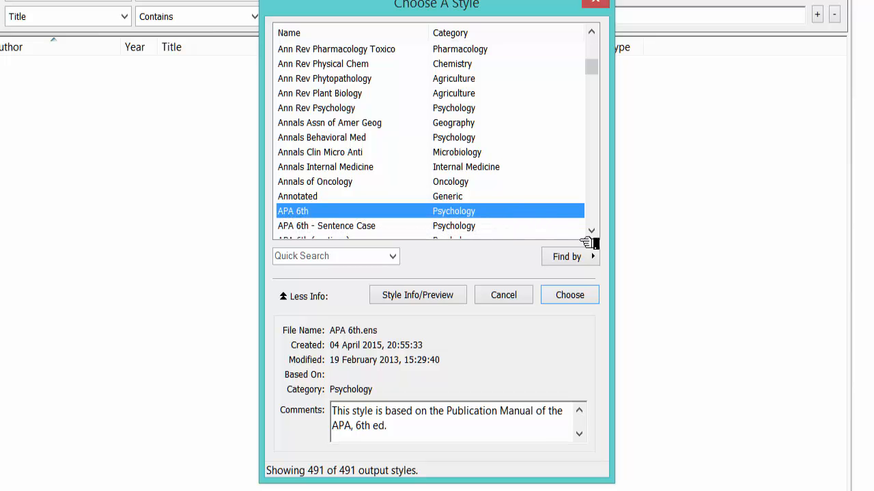
pyautogui.scroll(-8, 592, 235)
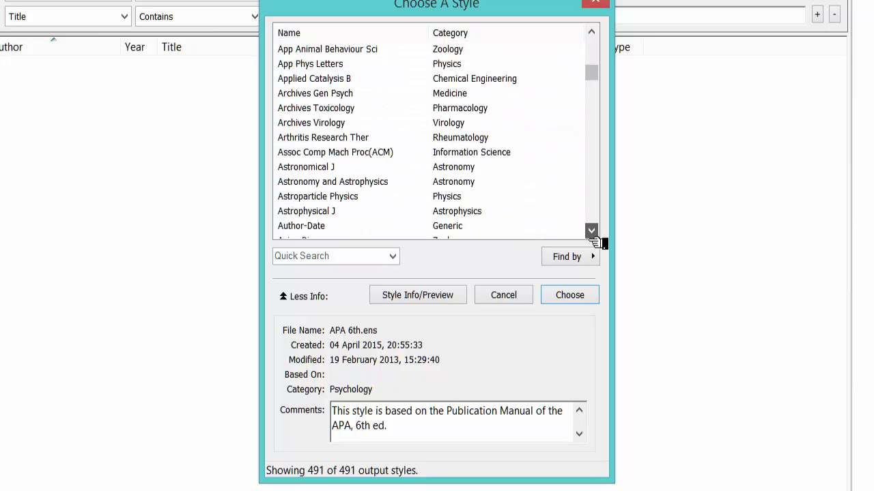
pyautogui.click(593, 35)
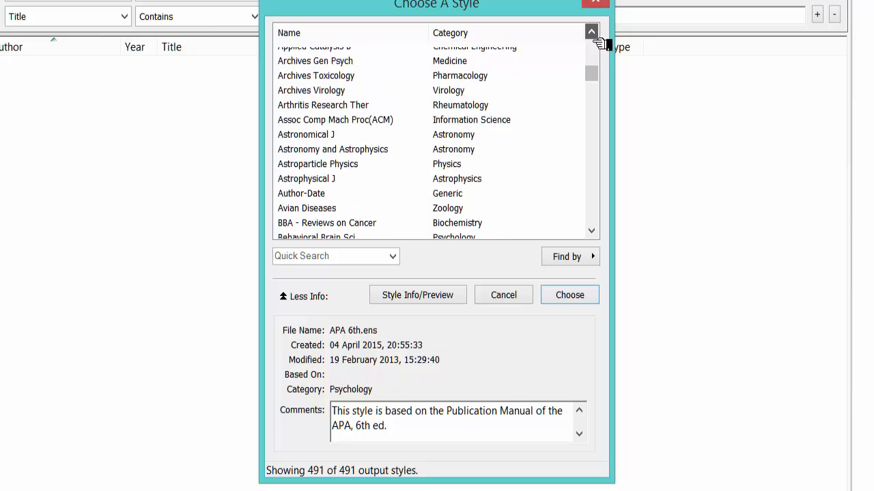
pyautogui.moveTo(596, 74); pyautogui.dragTo(606, 157)
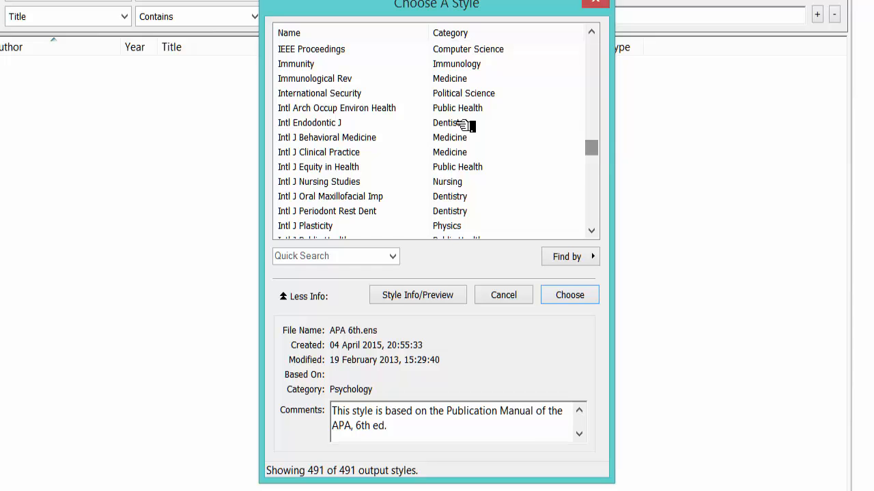
pyautogui.scroll(5, 473, 130)
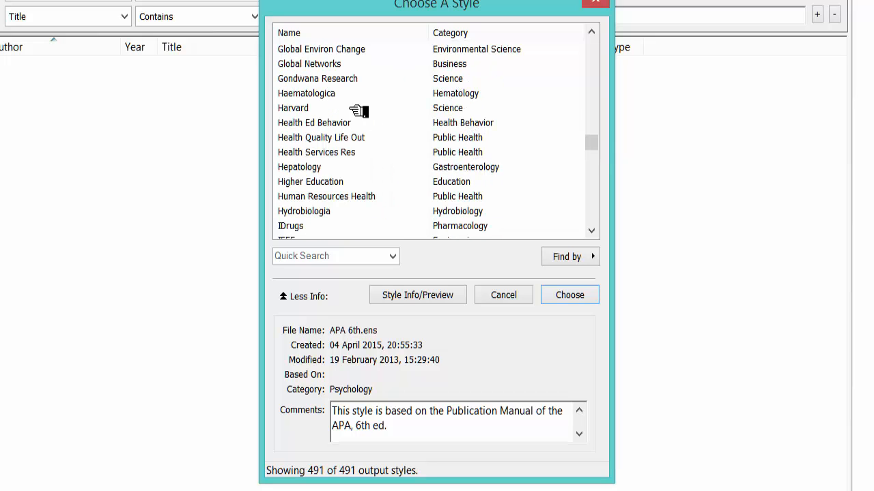
pyautogui.click(312, 109)
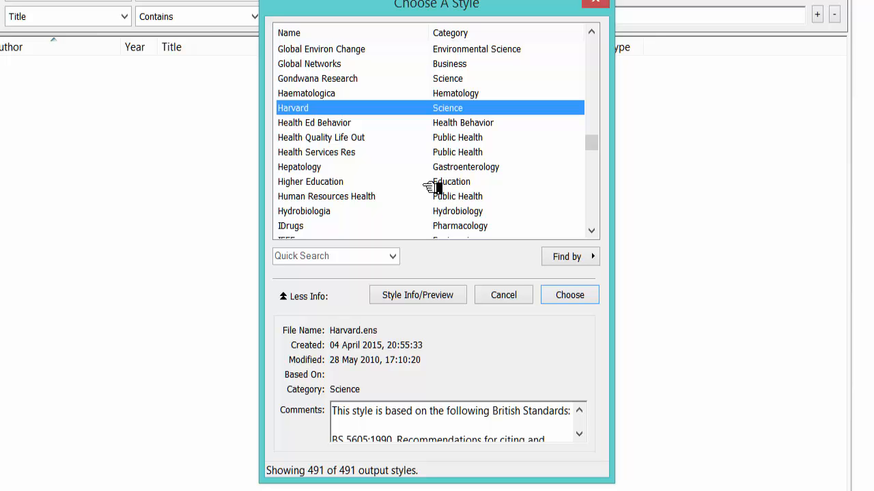
pyautogui.click(521, 306)
# Set the bibliographic output style to Harvard.
pyautogui.click(187, 24)
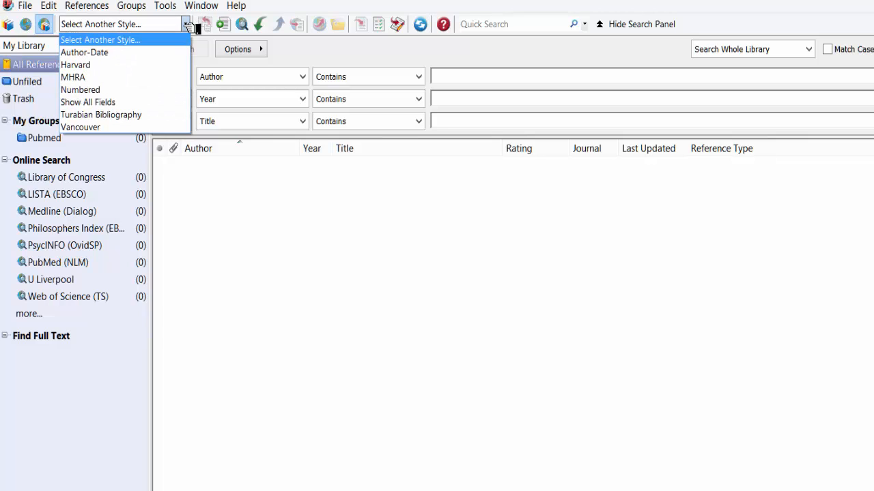
pyautogui.click(144, 64)
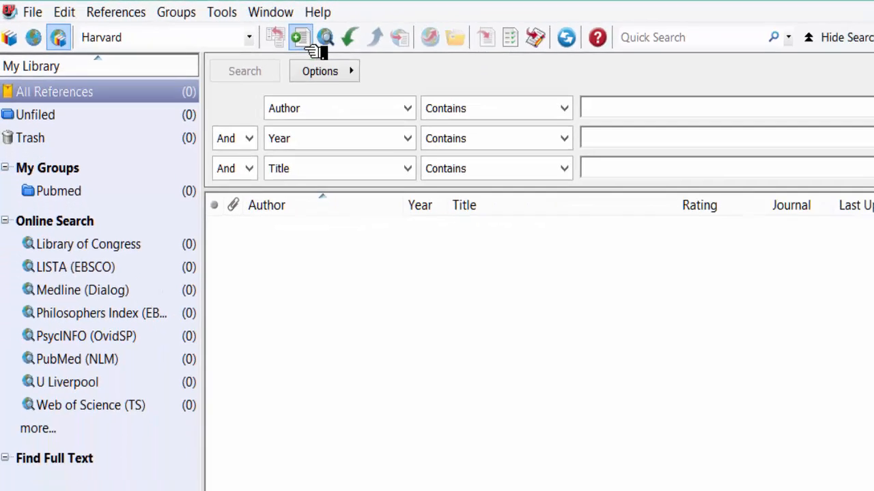
# Start a new Journal Article reference and go through its Author, Year and Title fields without entering data.
pyautogui.click(471, 60)
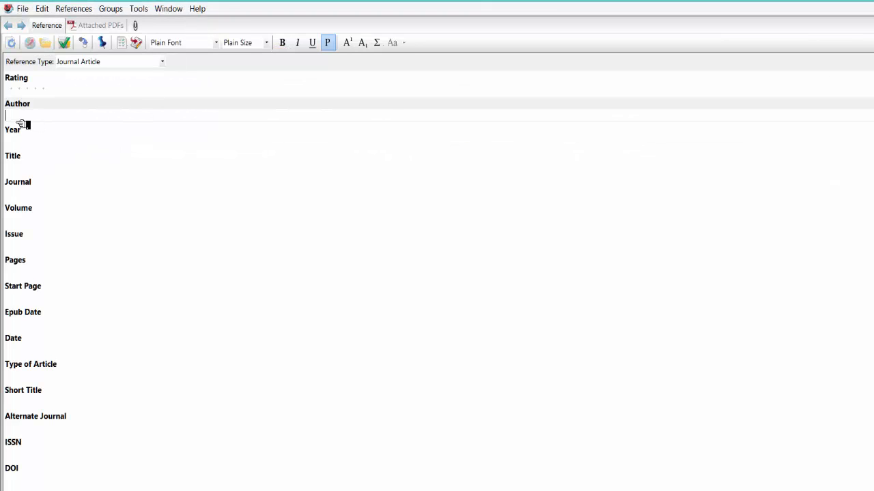
pyautogui.press('Tab')
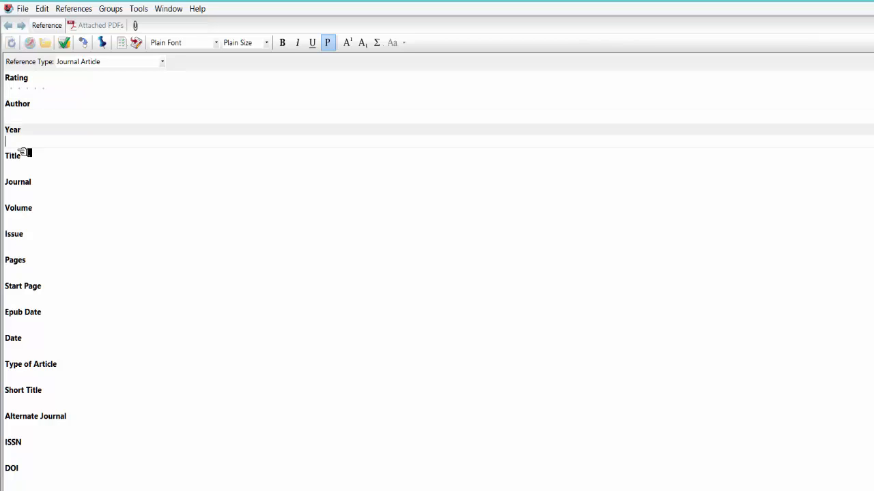
pyautogui.press('Tab')
pyautogui.hotkey('shift', 'Tab')
pyautogui.hotkey('shift', 'Tab')
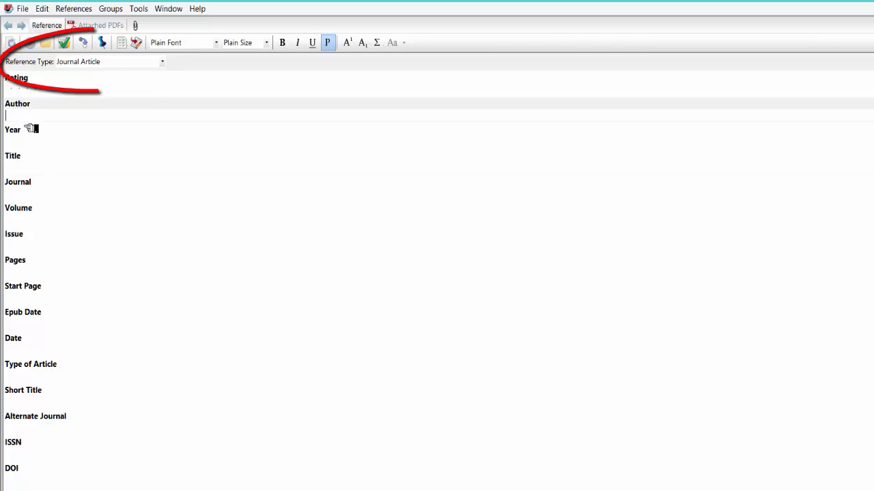
# Try the Web Page reference type with its Access Year and Access Date fields, and discard the new reference unsaved.
pyautogui.click(162, 62)
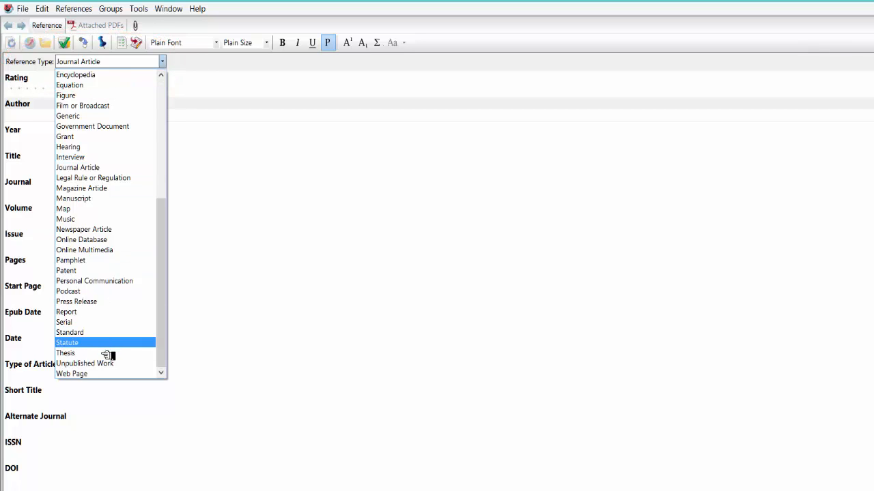
pyautogui.click(109, 374)
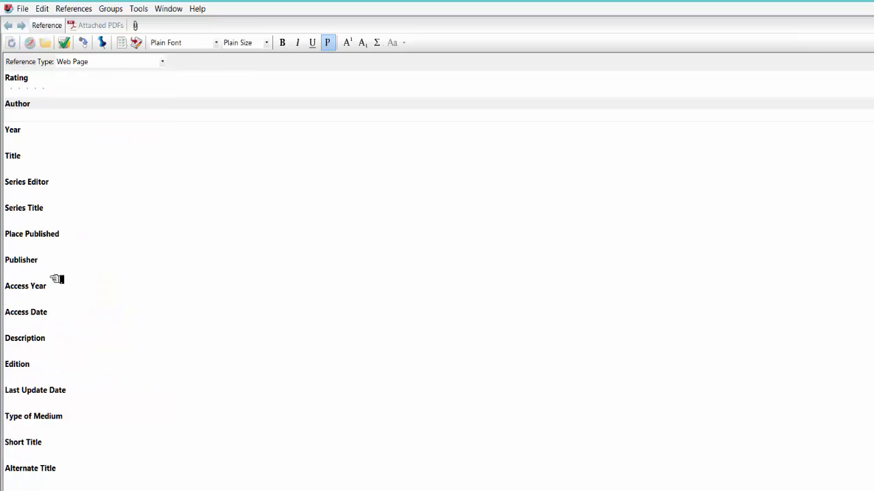
pyautogui.click(21, 301)
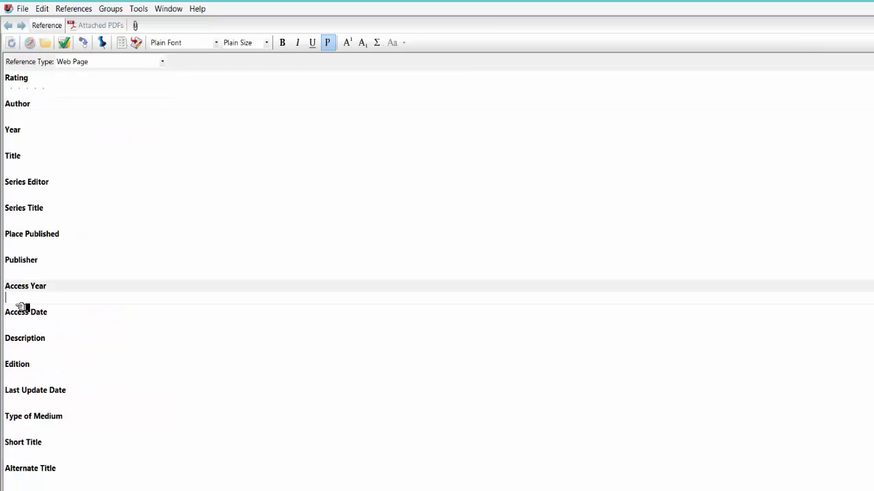
pyautogui.click(20, 330)
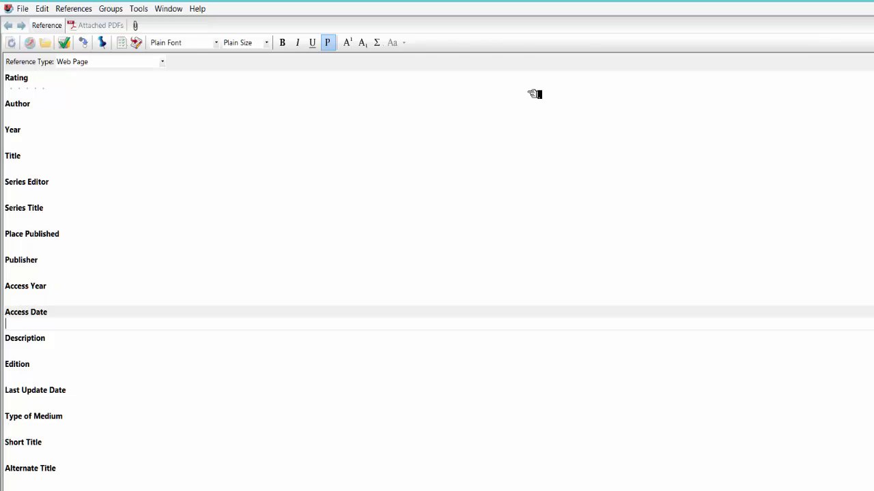
pyautogui.hotkey('ctrl', 'w')
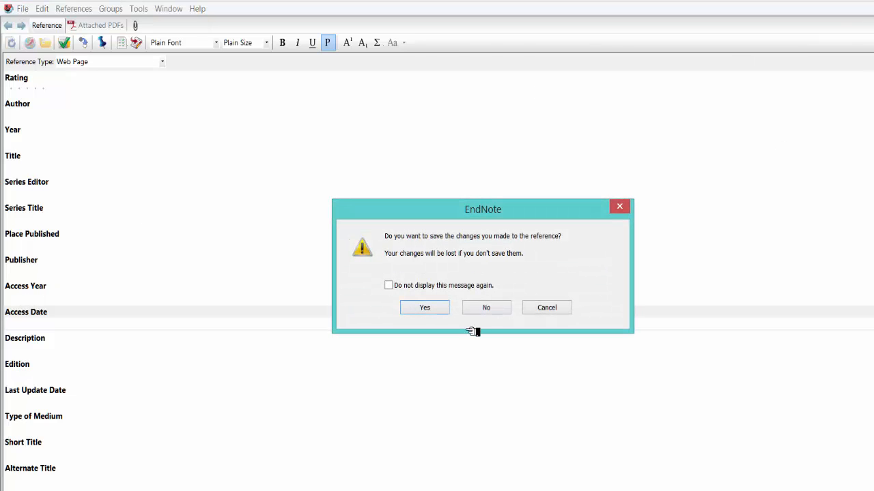
pyautogui.click(486, 311)
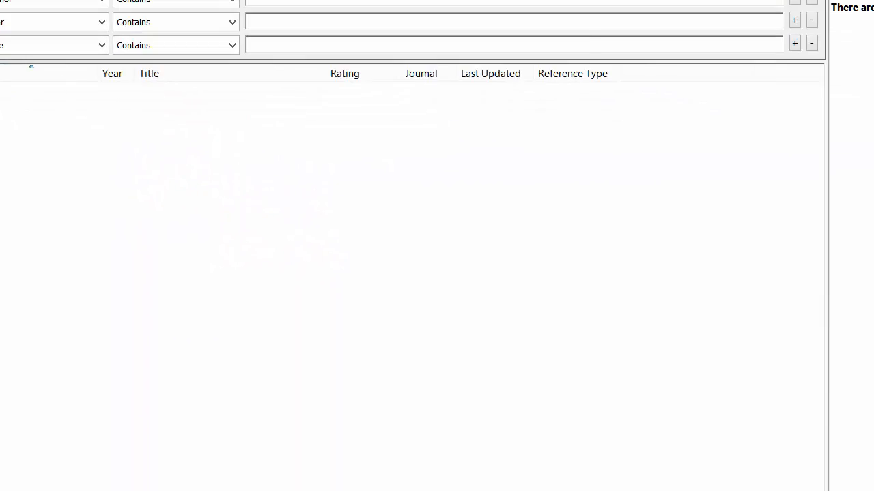
# Choose PubMed (NLM) as the remote library for an online search in the integrated library view.
pyautogui.click(535, 75)
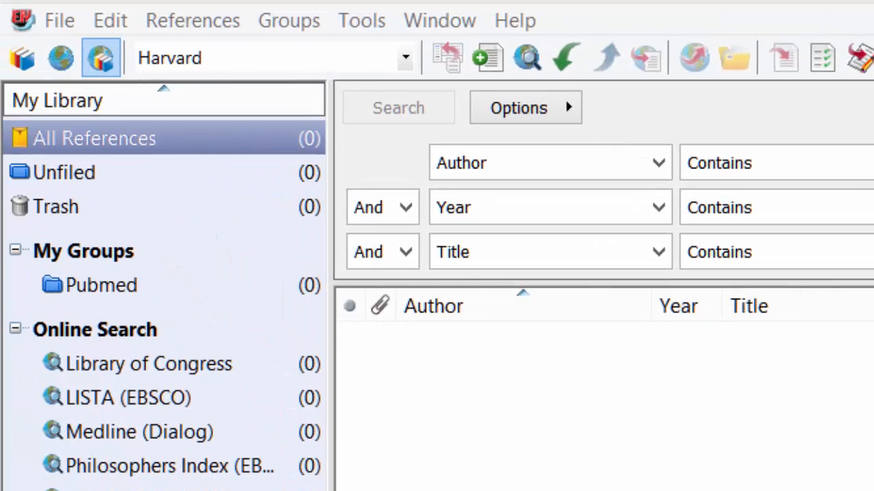
pyautogui.click(872, 490)
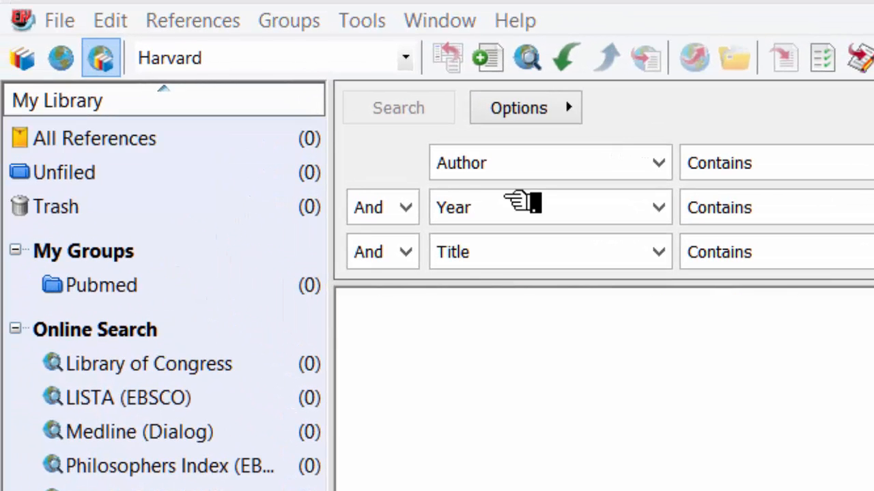
pyautogui.click(100, 60)
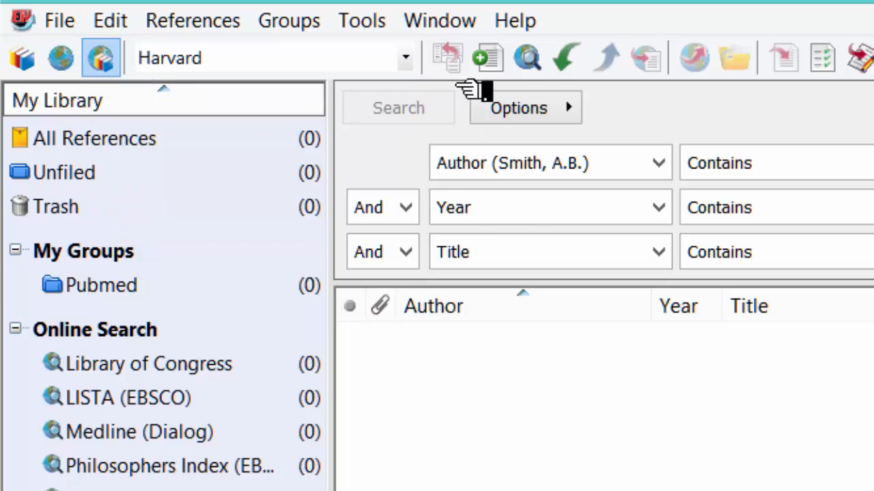
pyautogui.click(532, 71)
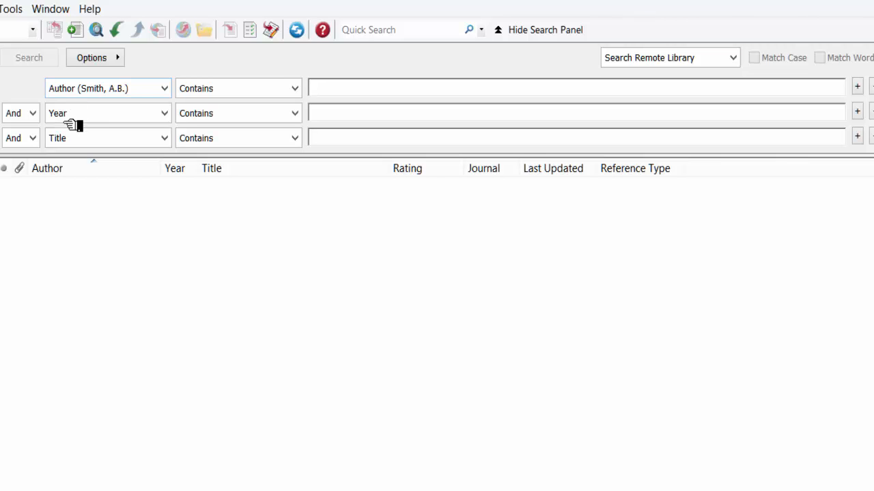
# Search PubMed for references whose author contains the chosen surname and whose year contains 1999.
pyautogui.click(165, 113)
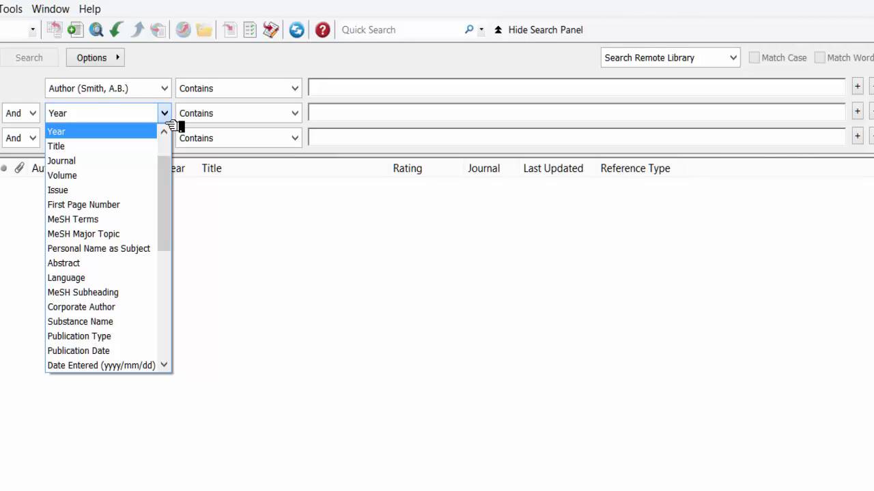
pyautogui.click(171, 124)
pyautogui.click(360, 94)
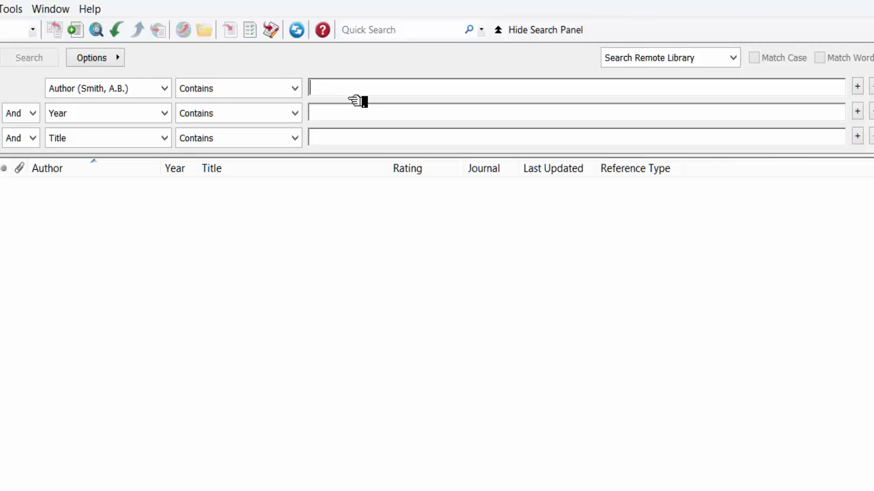
pyautogui.write('Smith')
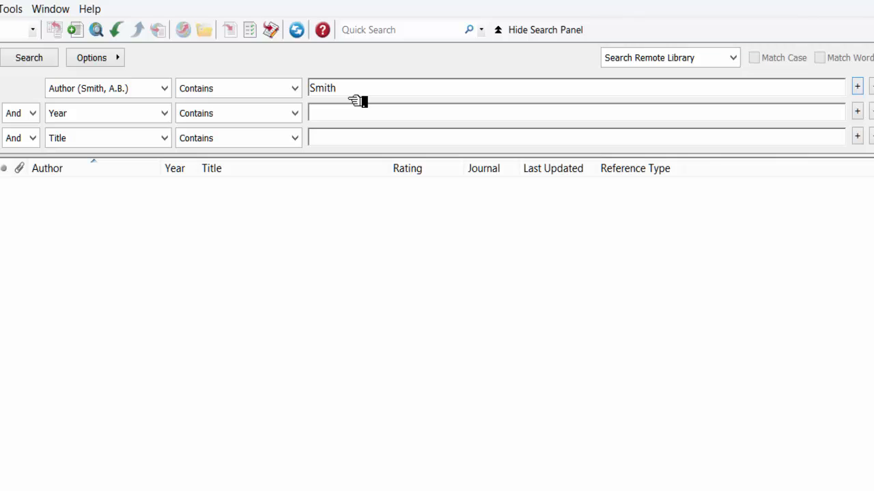
pyautogui.click(312, 109)
pyautogui.write('1999')
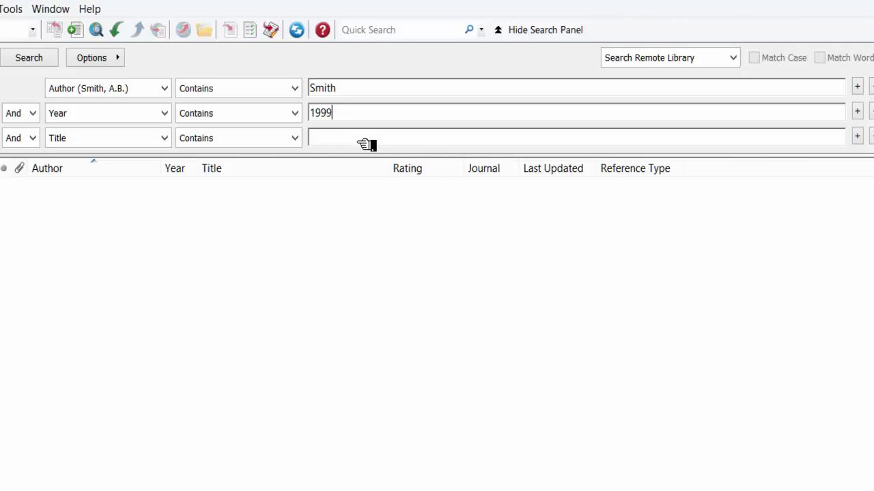
pyautogui.click(32, 67)
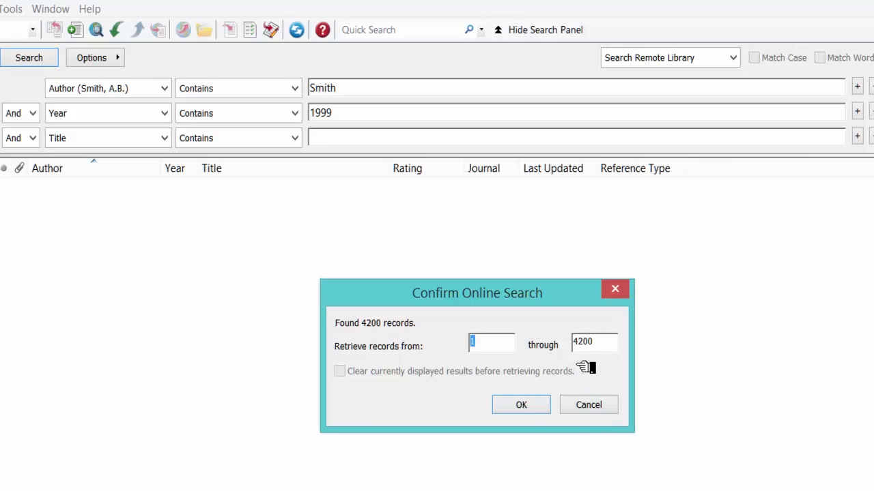
# Limit the online search retrieval to records 1 through 42 and retrieve them.
pyautogui.click(488, 349)
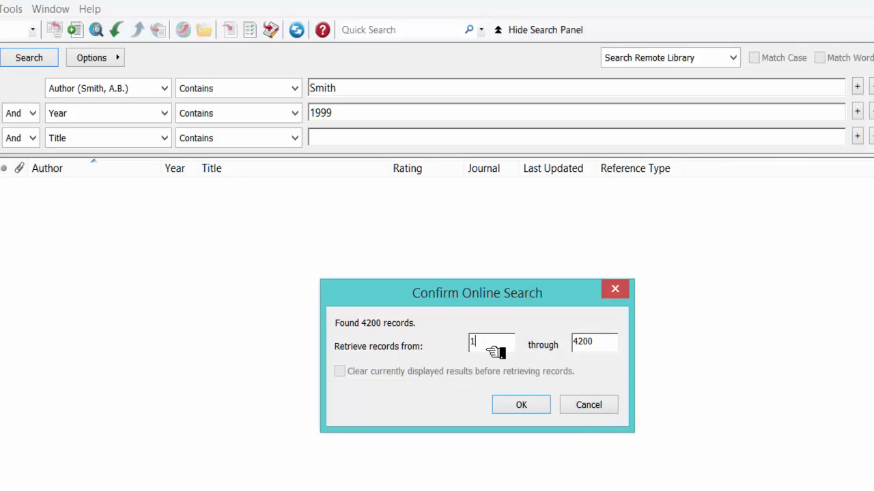
pyautogui.click(604, 348)
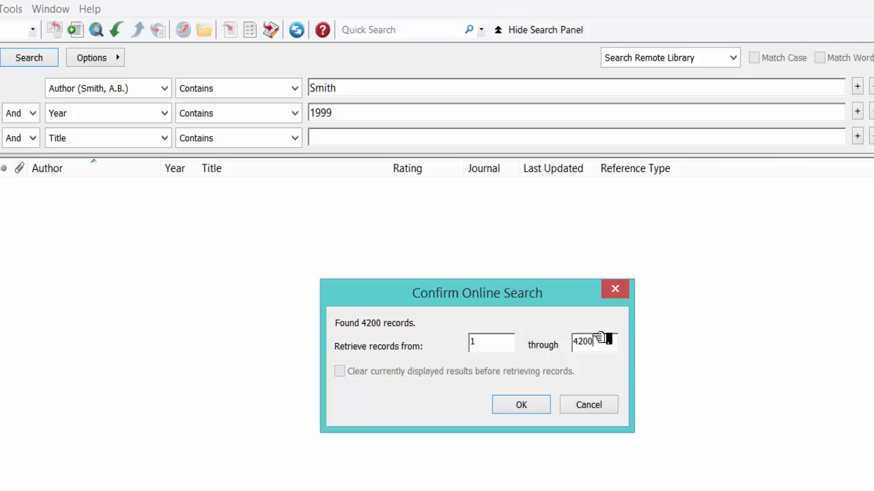
pyautogui.press('BackSpace')
pyautogui.press('BackSpace')
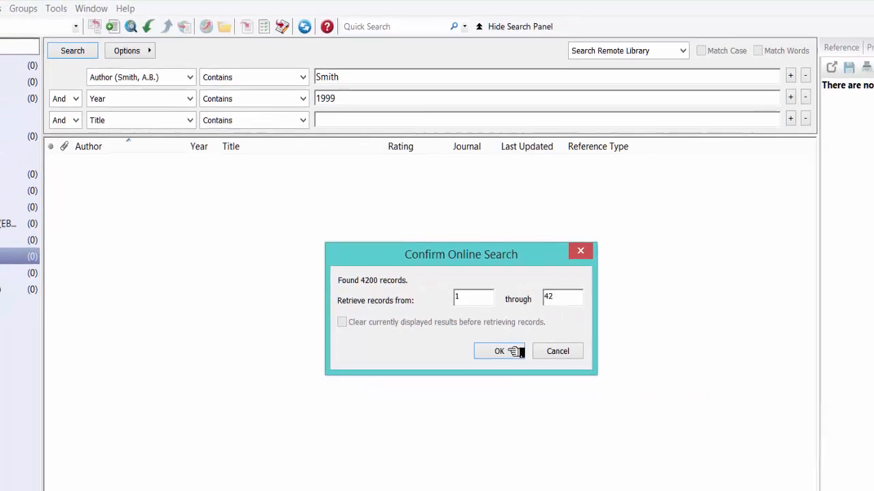
pyautogui.click(475, 276)
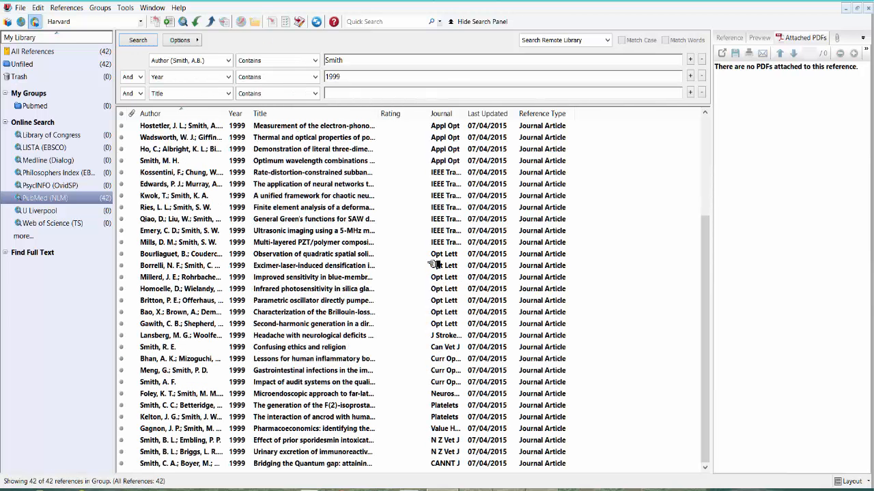
# Look through the retrieved PubMed references from the beginning of the results list, going over individual records.
pyautogui.moveTo(705, 246); pyautogui.dragTo(701, 130)
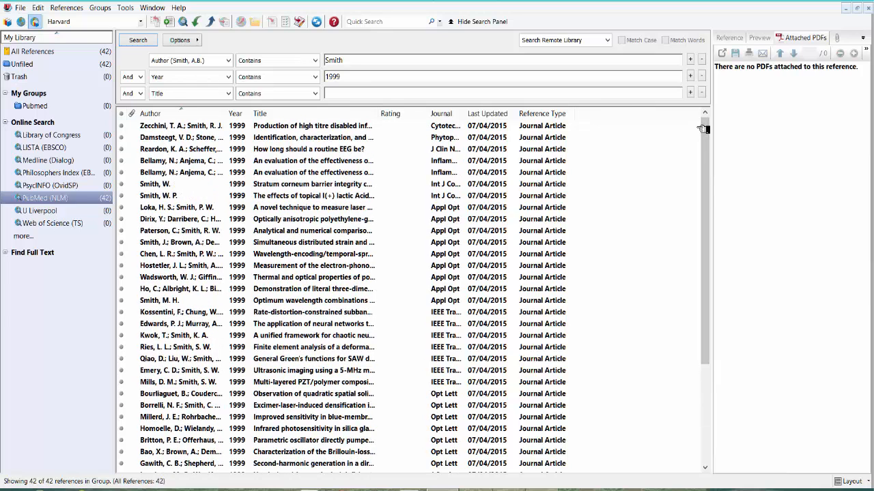
pyautogui.click(193, 129)
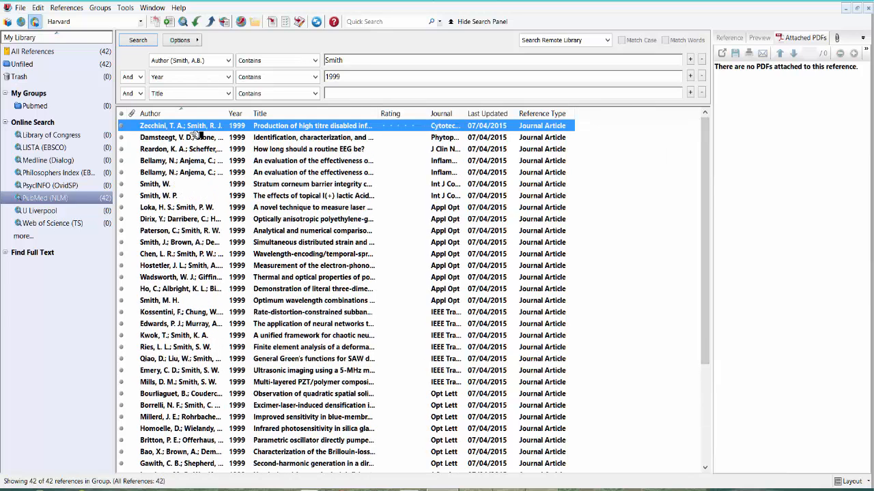
pyautogui.click(202, 140)
pyautogui.click(198, 152)
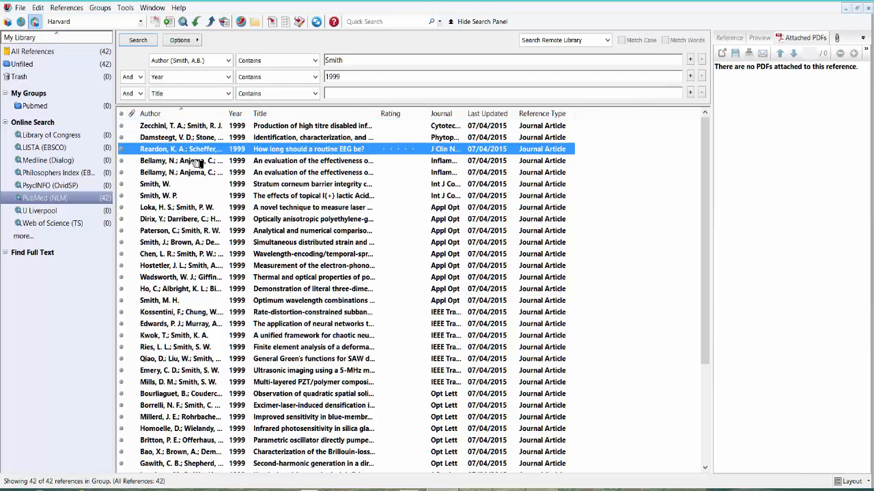
pyautogui.click(194, 162)
pyautogui.click(190, 174)
pyautogui.click(178, 185)
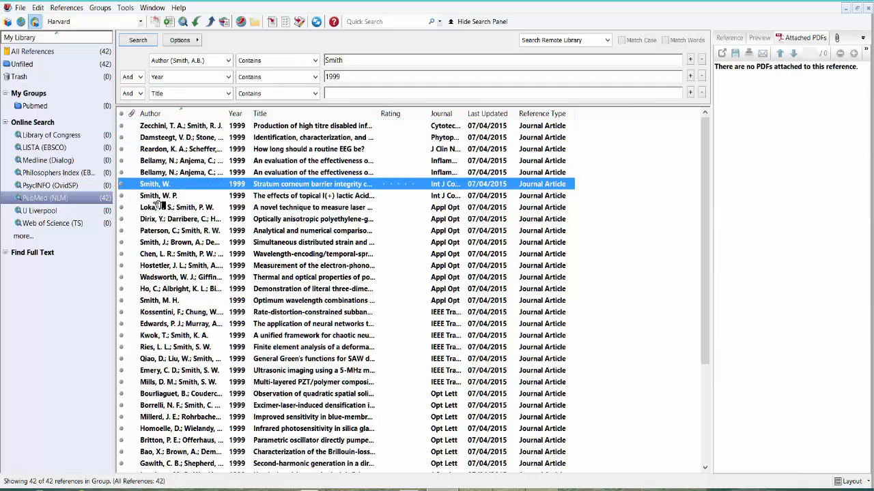
pyautogui.click(157, 197)
pyautogui.click(188, 336)
pyautogui.click(197, 290)
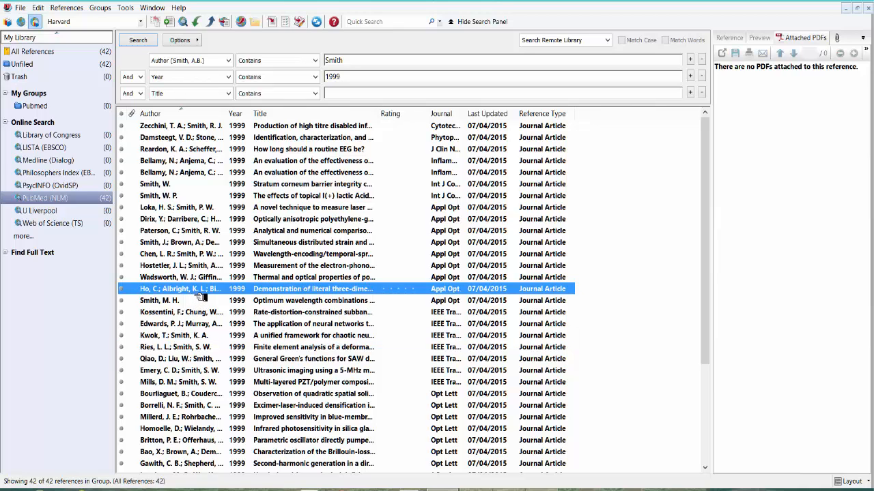
# Run Find Full Text on the 1st, 4th, 6th, 7th, 10th, 12th, 13th and 15th listed references, accepting the copyright notice.
pyautogui.click(186, 130)
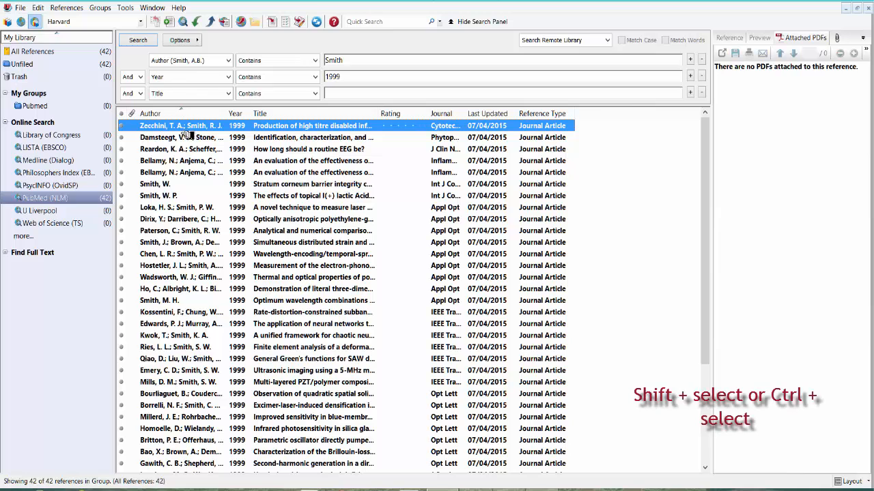
pyautogui.keyDown('ctrl'); pyautogui.click(197, 162); pyautogui.keyUp('ctrl')
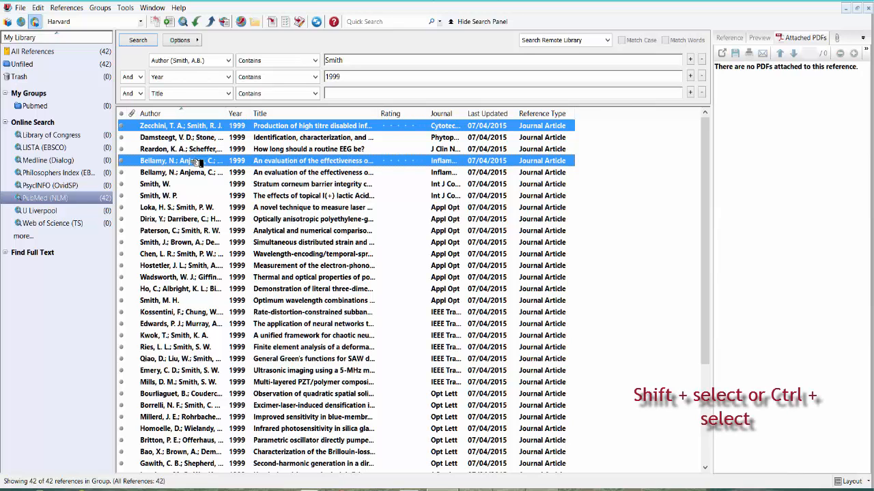
pyautogui.keyDown('ctrl'); pyautogui.click(170, 196); pyautogui.keyUp('ctrl')
pyautogui.keyDown('ctrl'); pyautogui.click(170, 184); pyautogui.keyUp('ctrl')
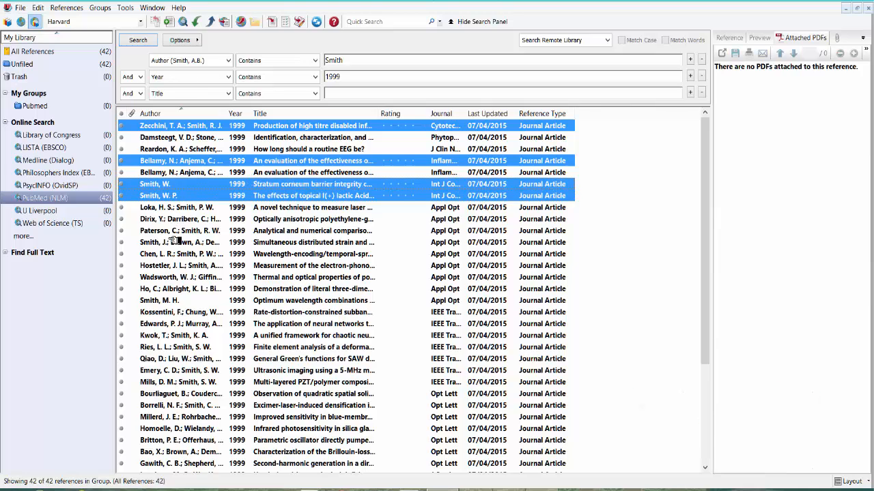
pyautogui.keyDown('ctrl'); pyautogui.click(171, 232); pyautogui.keyUp('ctrl')
pyautogui.keyDown('ctrl'); pyautogui.click(167, 255); pyautogui.keyUp('ctrl')
pyautogui.keyDown('ctrl'); pyautogui.click(171, 266); pyautogui.keyUp('ctrl')
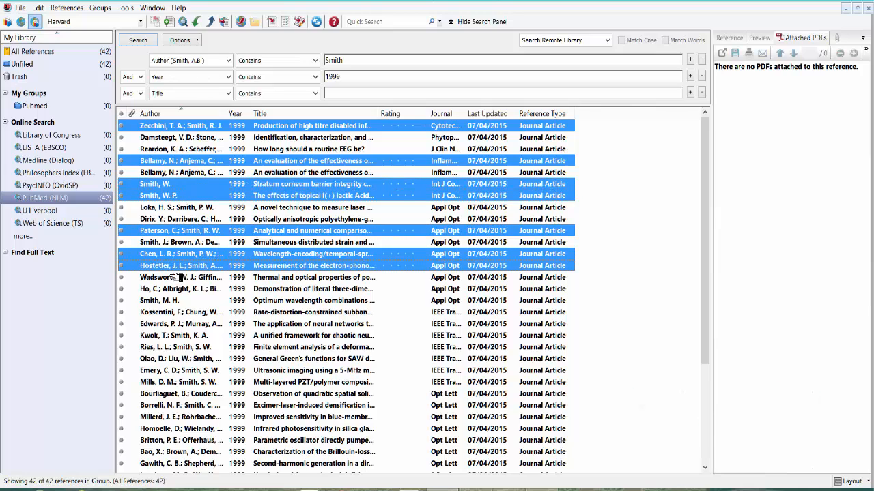
pyautogui.keyDown('ctrl'); pyautogui.click(179, 291); pyautogui.keyUp('ctrl')
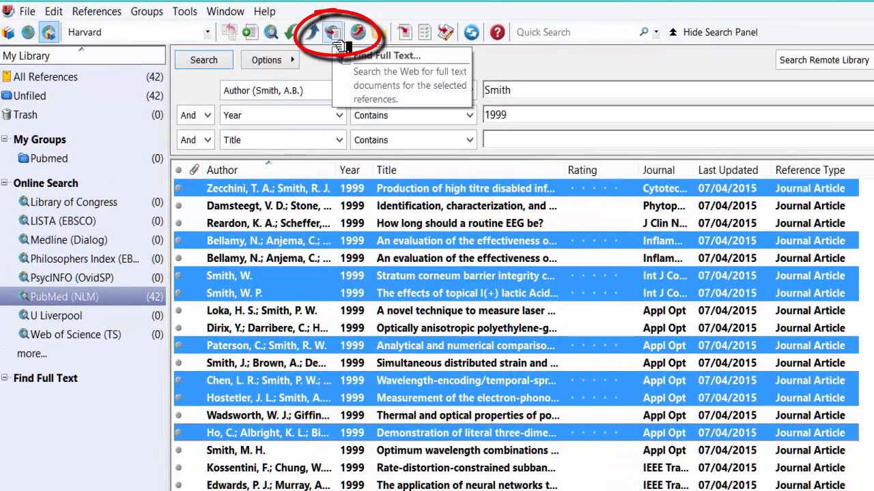
pyautogui.click(340, 46)
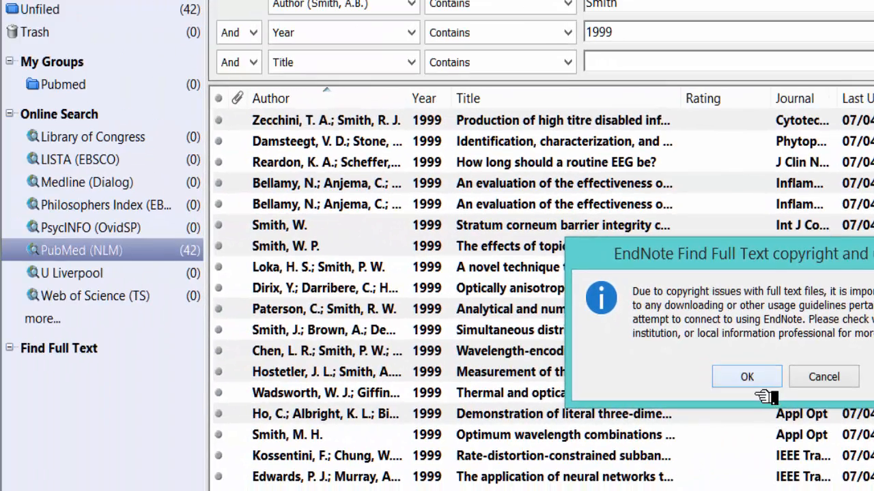
pyautogui.click(751, 385)
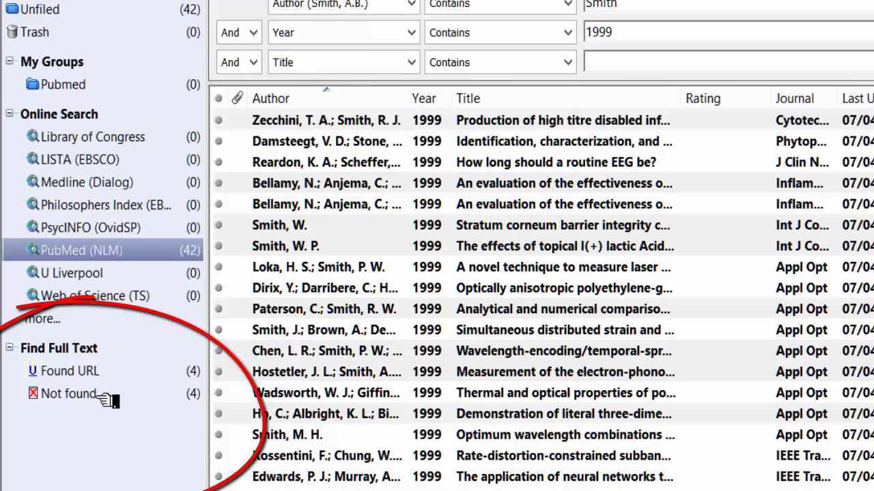
# Show the Found URL group of the full text search and go through each of its references.
pyautogui.click(82, 379)
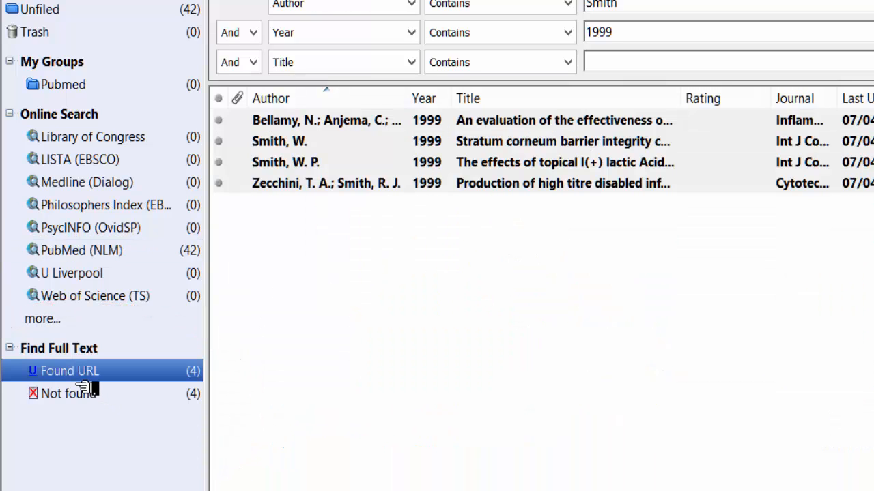
pyautogui.click(428, 131)
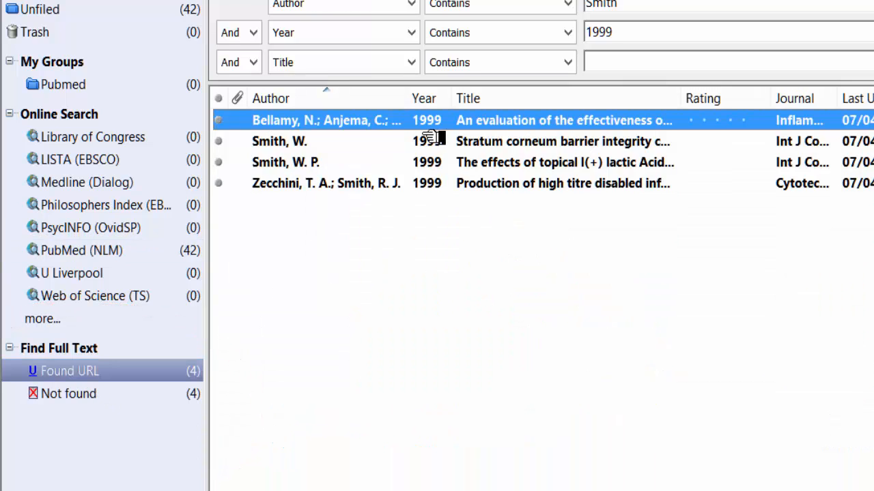
pyautogui.click(426, 141)
pyautogui.click(427, 162)
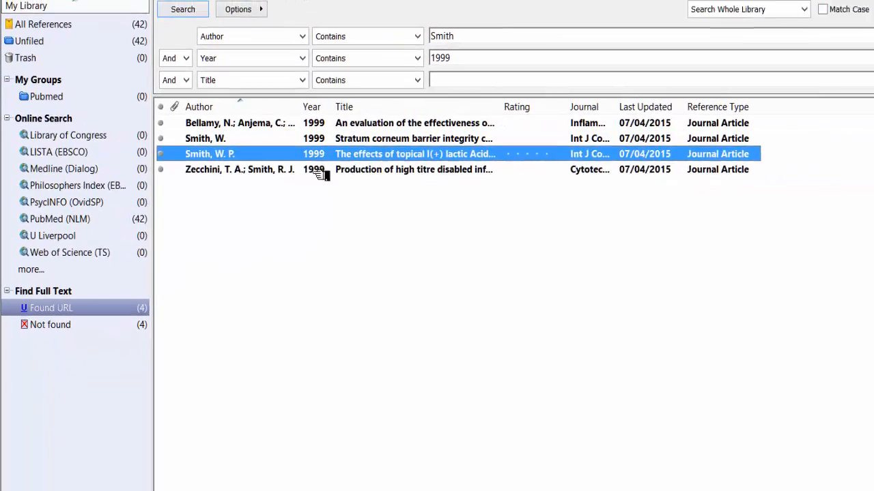
pyautogui.click(320, 172)
pyautogui.click(325, 129)
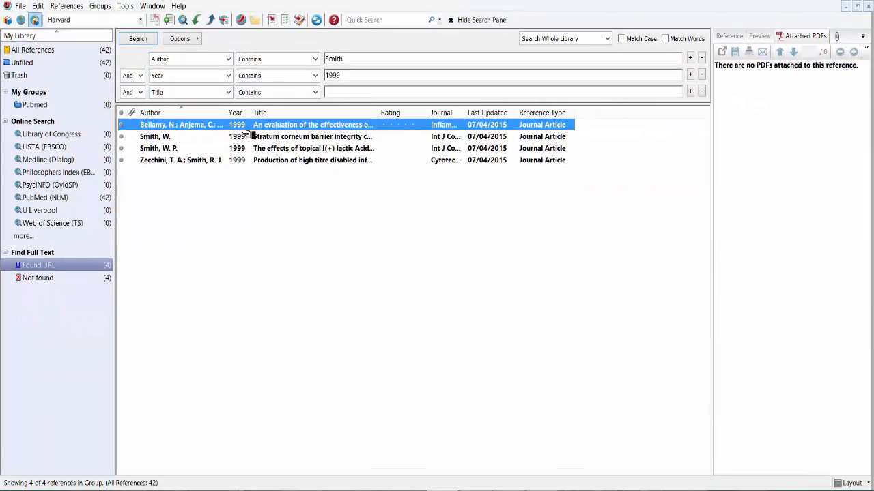
# Open the first Found URL reference, review its bibliographic fields, and close it.
pyautogui.doubleClick(245, 130)
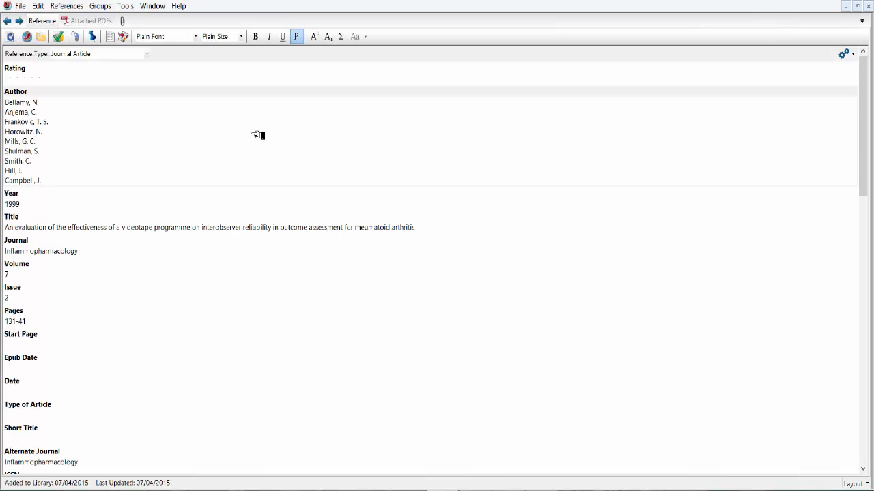
pyautogui.scroll(-5, 111, 328)
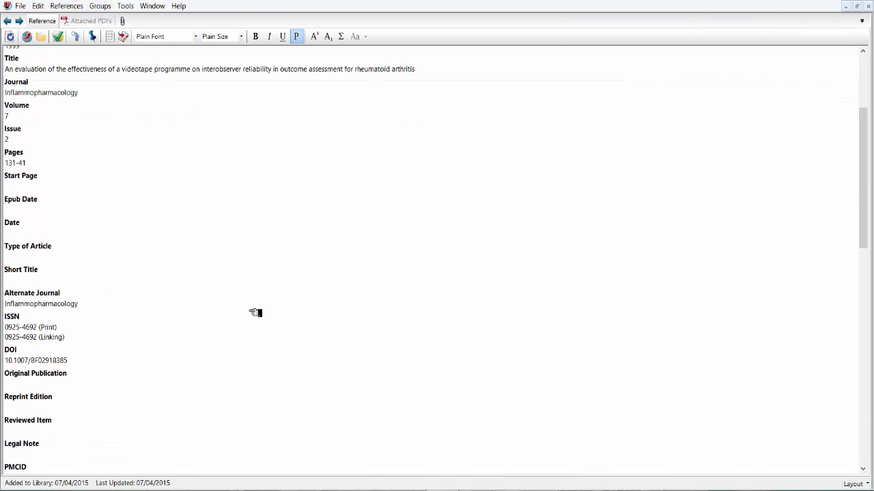
pyautogui.click(868, 6)
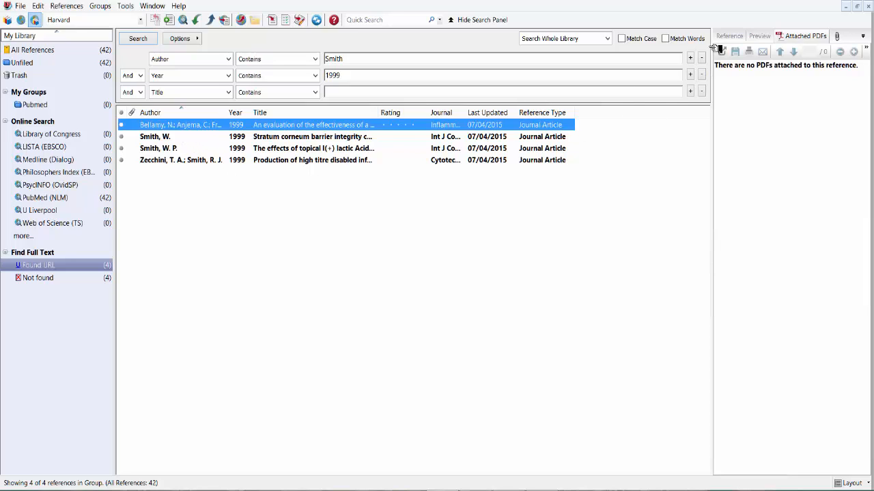
# Preview the selected reference's Harvard citation and open its PubMed abstract page in the browser from its reference details.
pyautogui.click(761, 36)
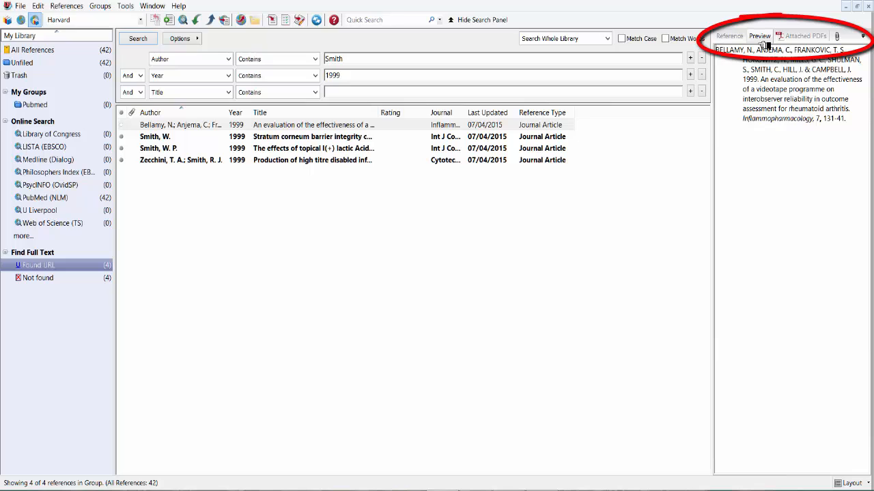
pyautogui.click(733, 38)
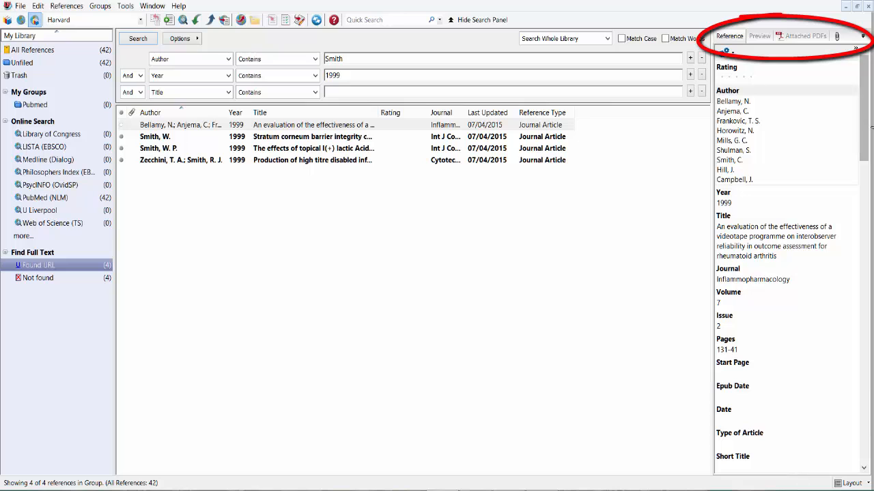
pyautogui.moveTo(864, 130); pyautogui.dragTo(865, 396)
pyautogui.click(740, 299)
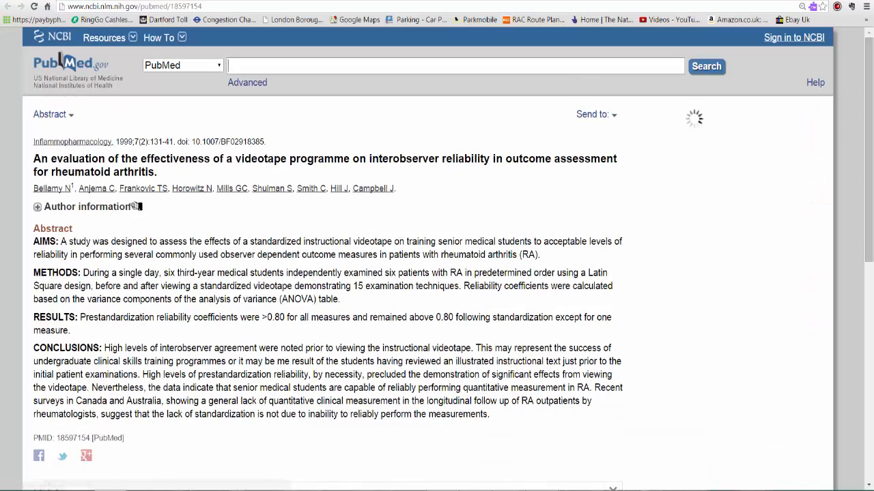
# Skim the PubMed abstract page, return to EndNote, and add all four Found URL references to the Pubmed group.
pyautogui.scroll(-1, 127, 266)
pyautogui.scroll(1, 128, 267)
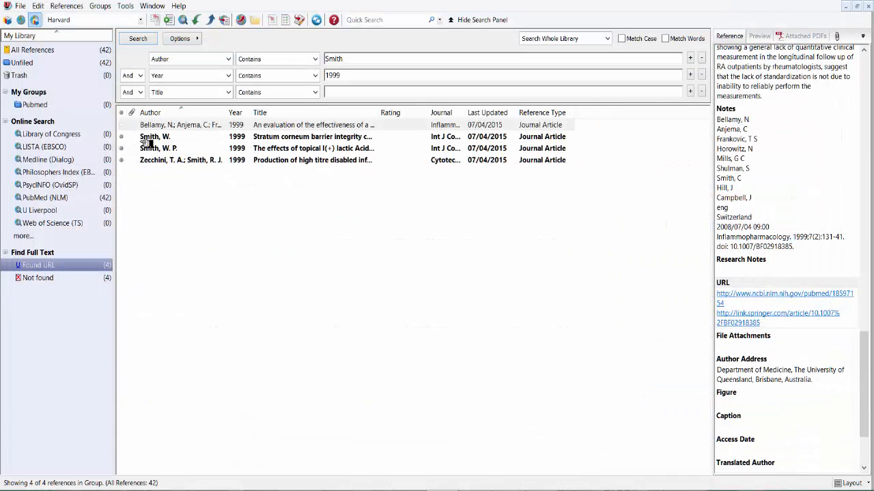
pyautogui.click(127, 129)
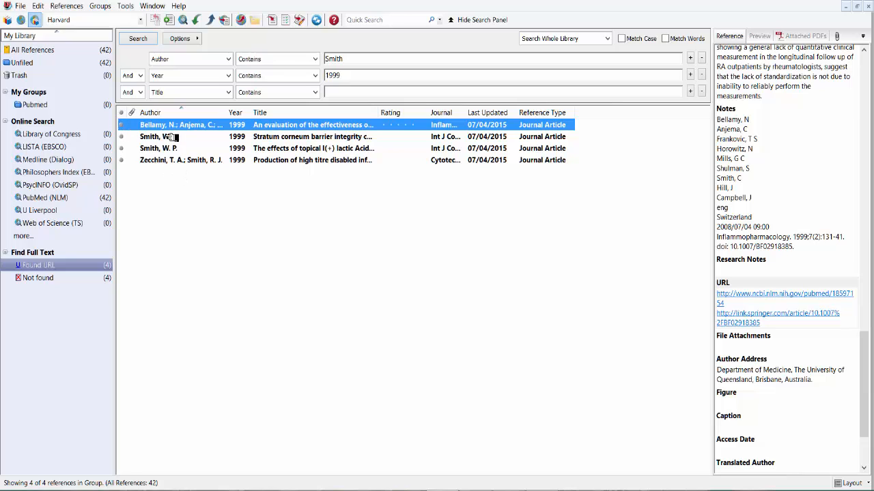
pyautogui.keyDown('shift'); pyautogui.click(173, 164); pyautogui.keyUp('shift')
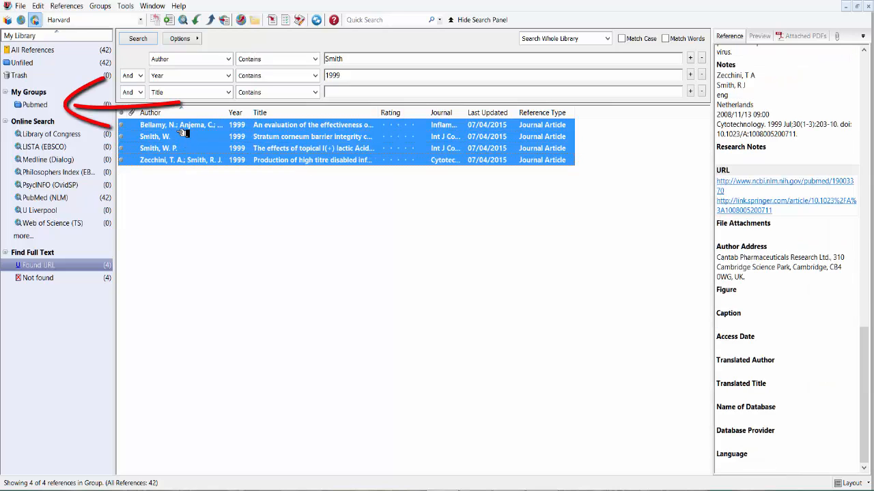
pyautogui.moveTo(182, 130); pyautogui.dragTo(42, 112)
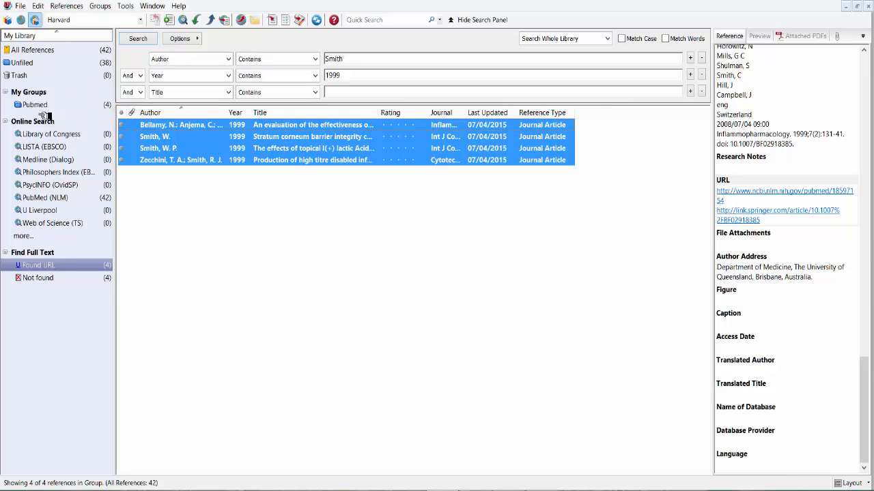
pyautogui.click(43, 109)
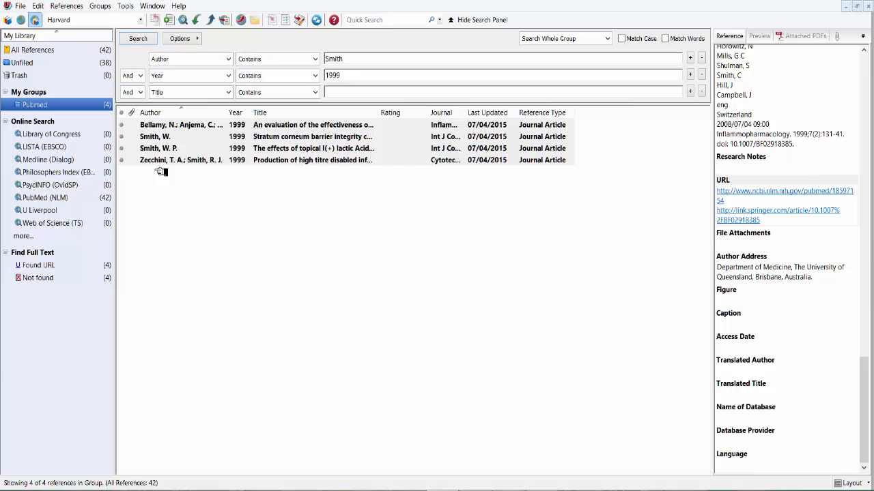
# Look through the PubMed (NLM) online search results and switch the library to local library mode.
pyautogui.click(49, 200)
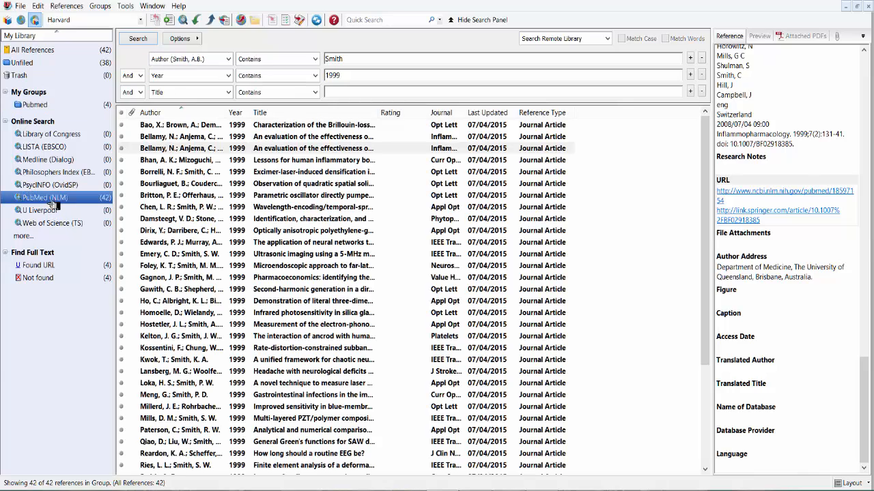
pyautogui.moveTo(705, 151); pyautogui.dragTo(759, 272)
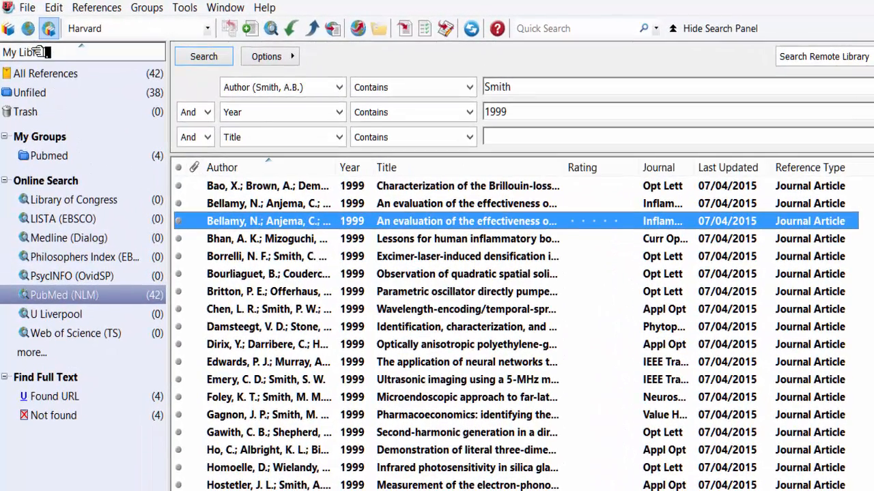
pyautogui.click(8, 29)
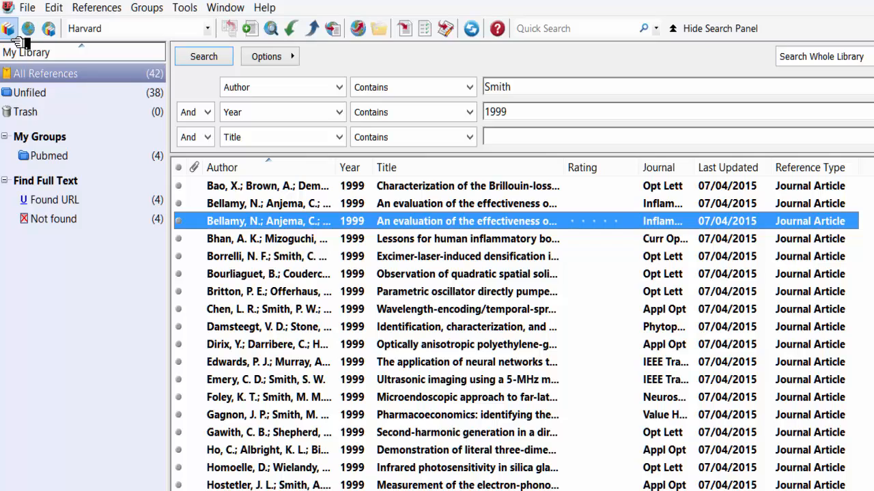
# Compare the references filed in the Pubmed group with those still in Unfiled, ending on the Pubmed group.
pyautogui.click(60, 162)
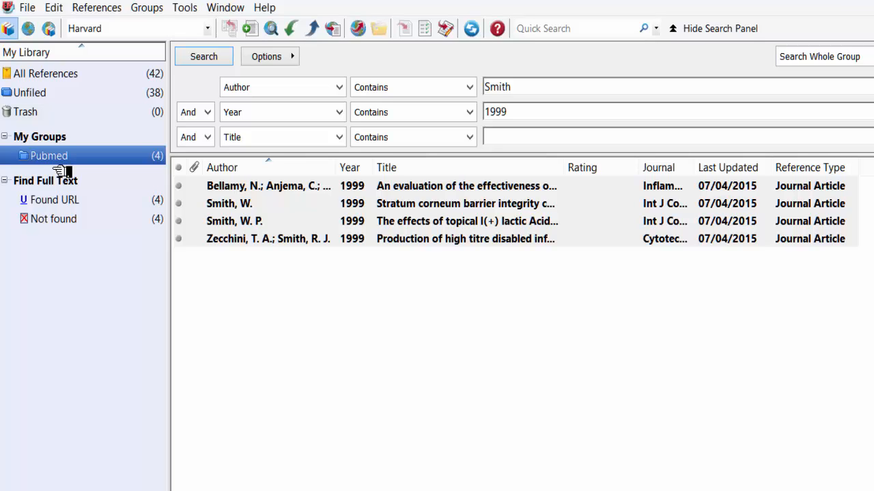
pyautogui.click(39, 100)
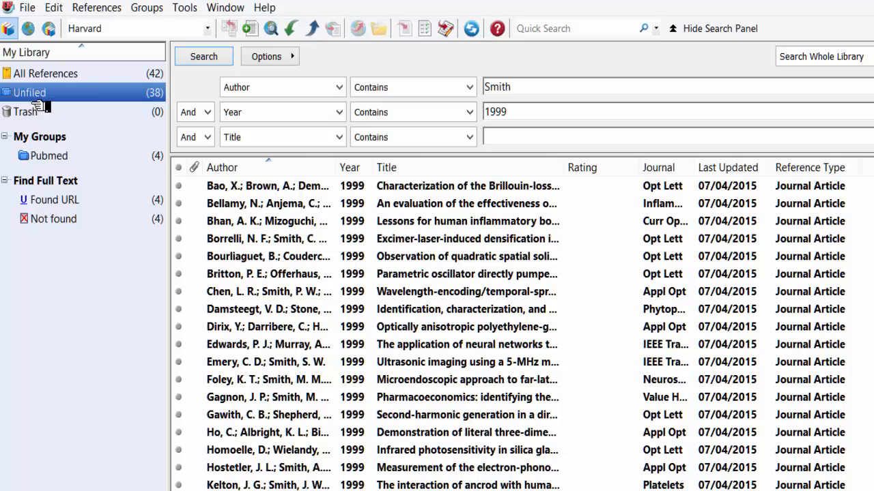
pyautogui.click(51, 164)
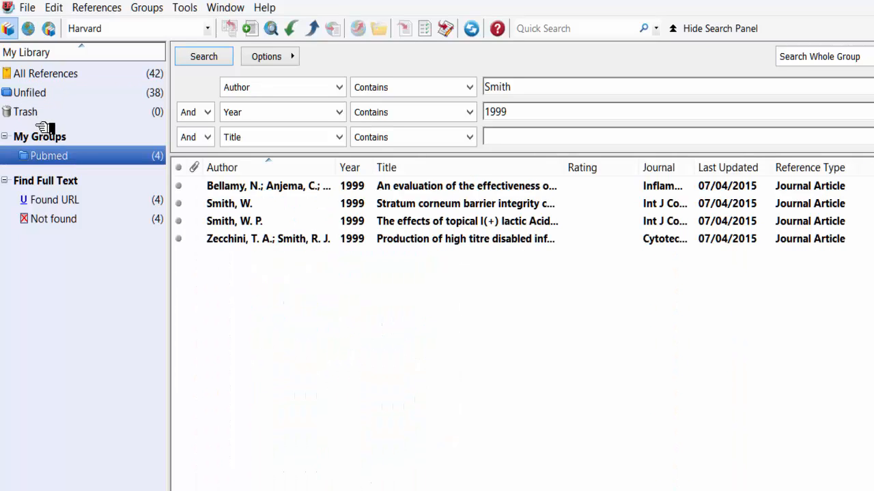
# Start a smart group named Pubmed and set its author criterion to the same surname as the library search.
pyautogui.click(167, 15)
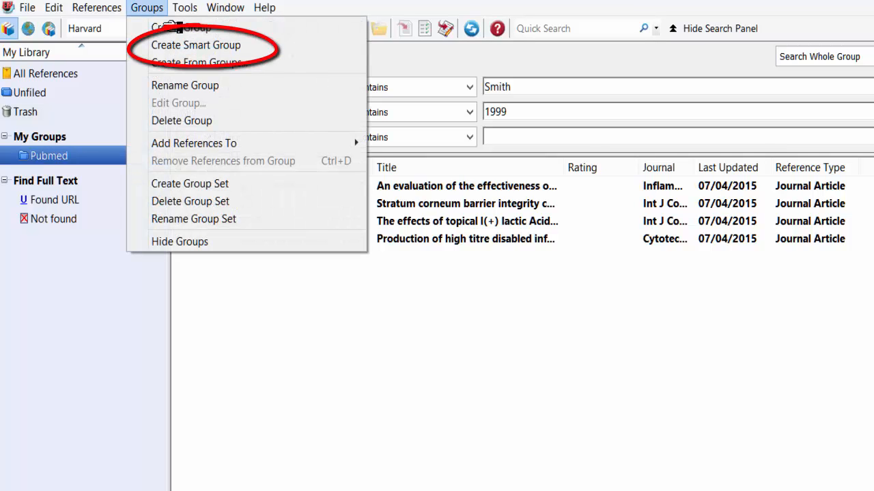
pyautogui.click(181, 45)
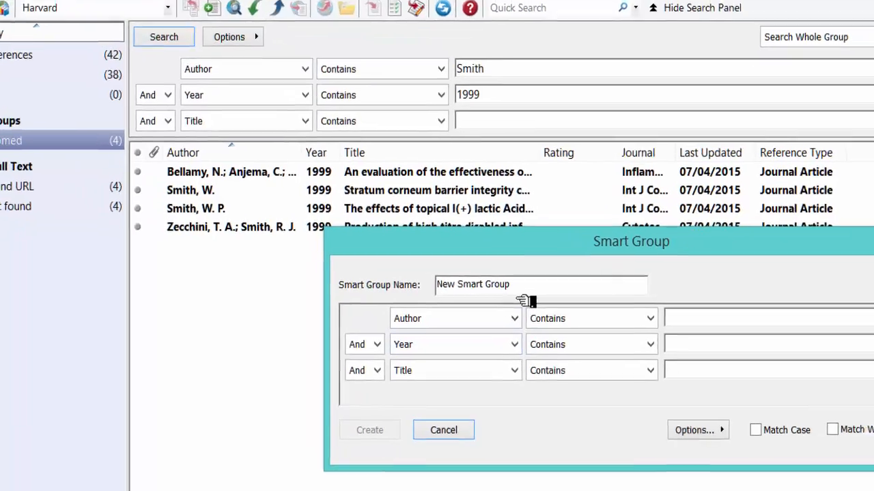
pyautogui.moveTo(540, 297); pyautogui.dragTo(468, 315)
pyautogui.moveTo(409, 298); pyautogui.dragTo(397, 273)
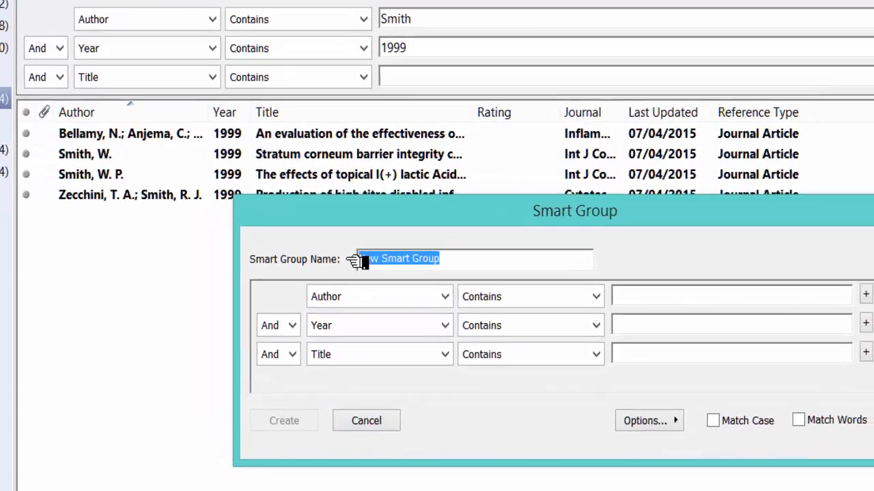
pyautogui.press('BackSpace')
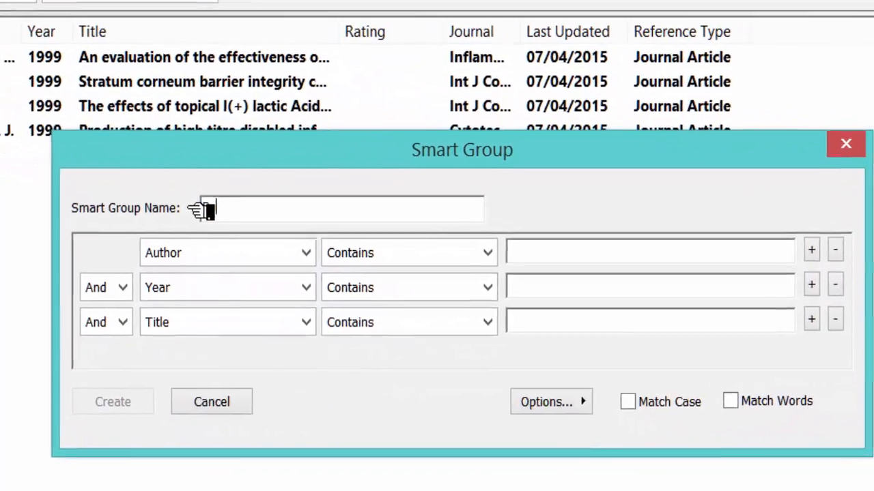
pyautogui.write('Pubmed')
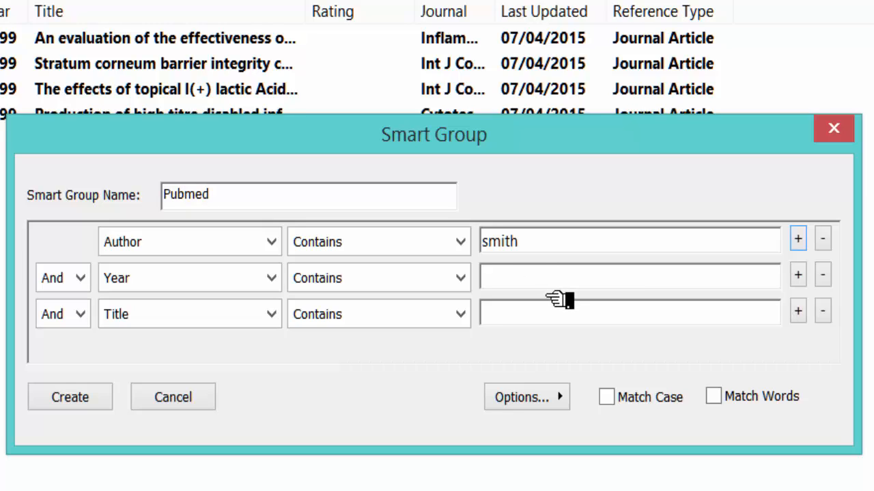
# Add the criteria Year contains 1999 and Title contains An to the smart group, and create it.
pyautogui.click(545, 288)
pyautogui.write('1')
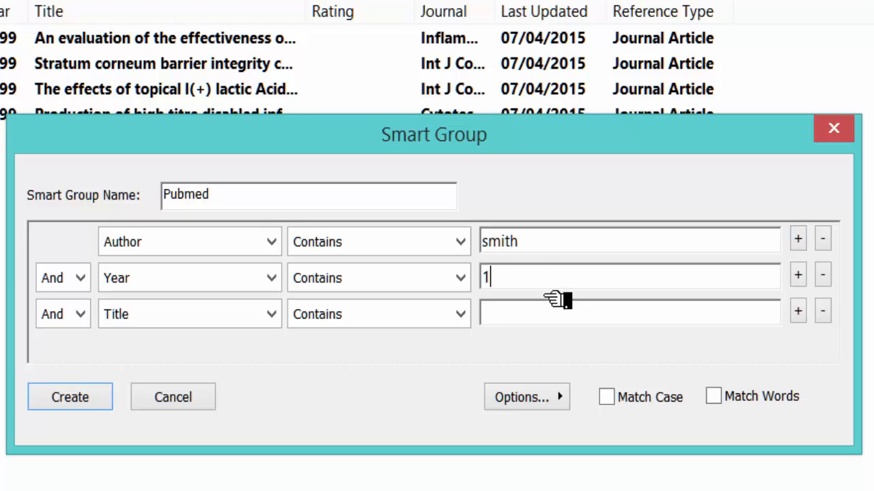
pyautogui.write('999')
pyautogui.press('Tab')
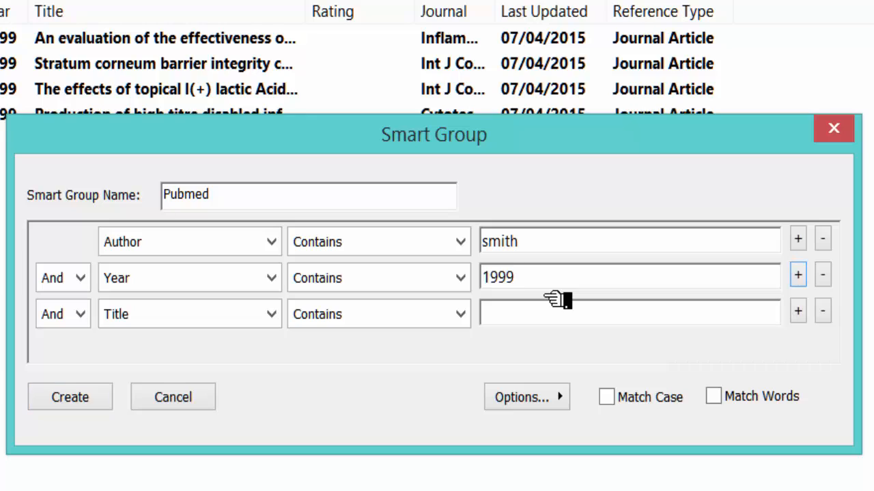
pyautogui.click(530, 322)
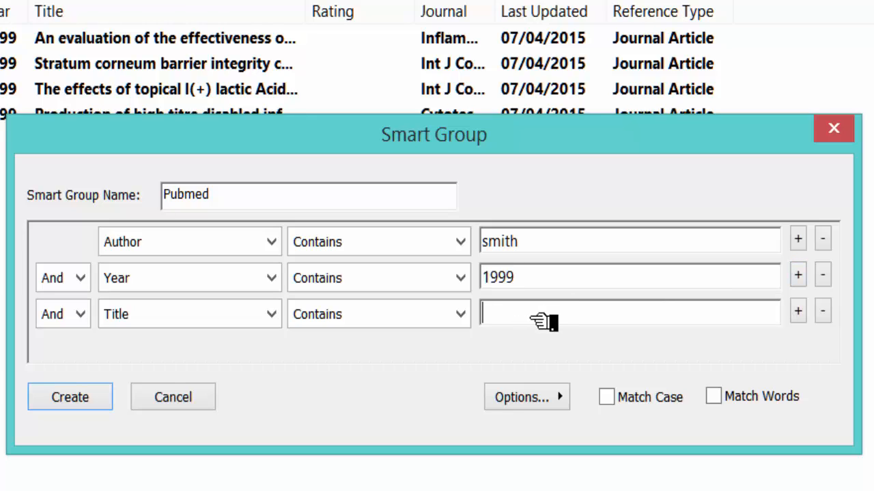
pyautogui.write('An')
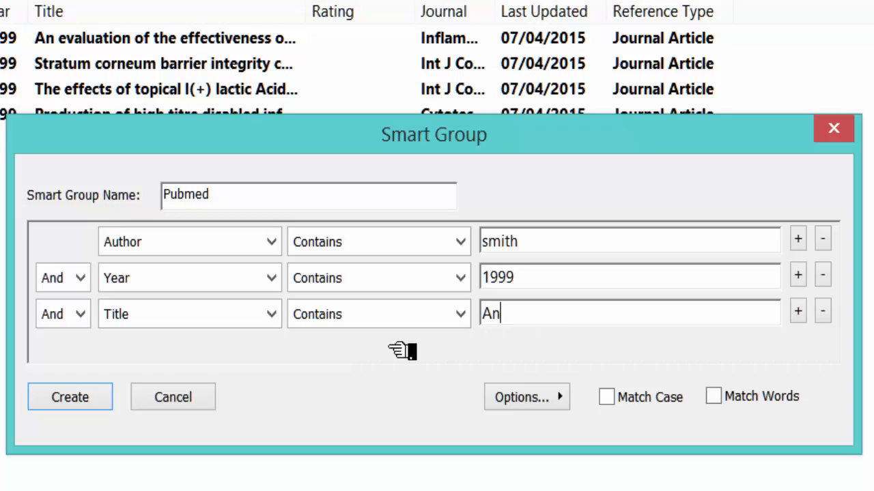
pyautogui.click(90, 405)
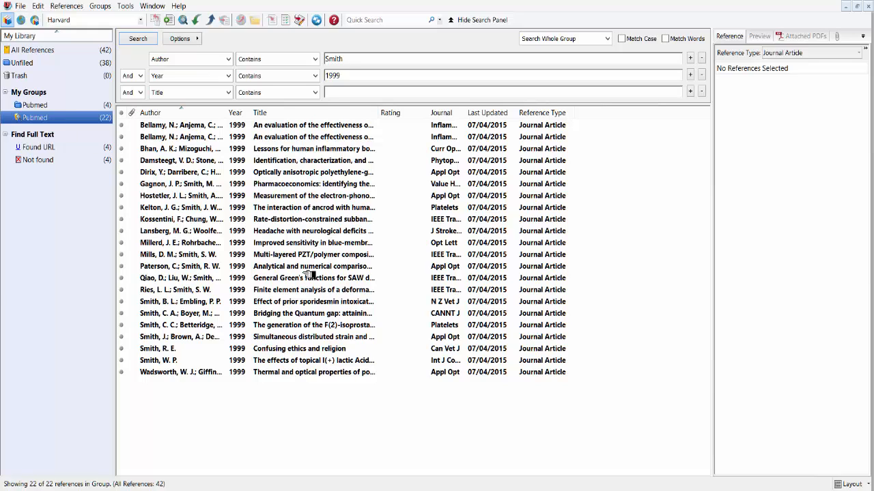
# Widen the Title column and compare the references in the Pubmed smart group with those in the regular Pubmed group.
pyautogui.moveTo(386, 123); pyautogui.dragTo(501, 120)
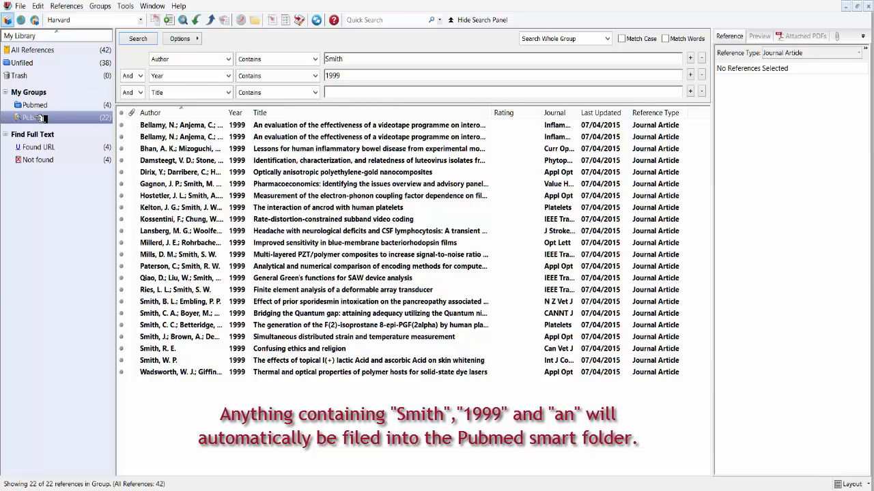
pyautogui.press('Up')
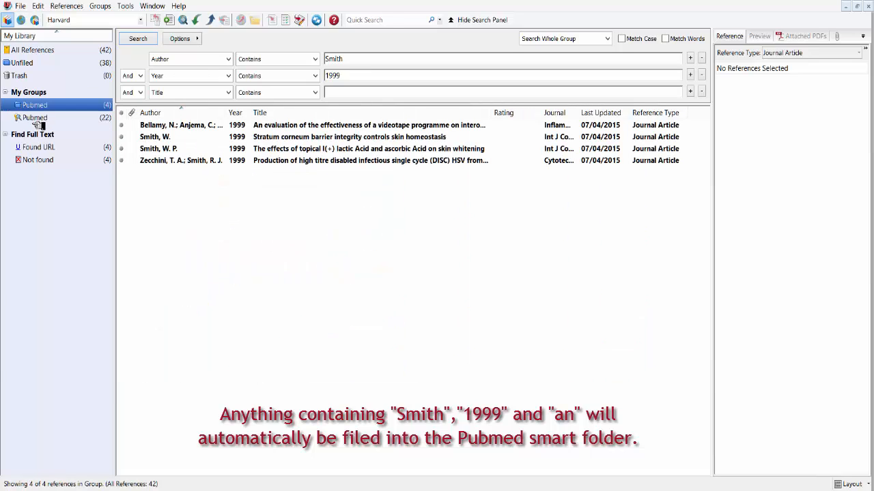
pyautogui.click(35, 120)
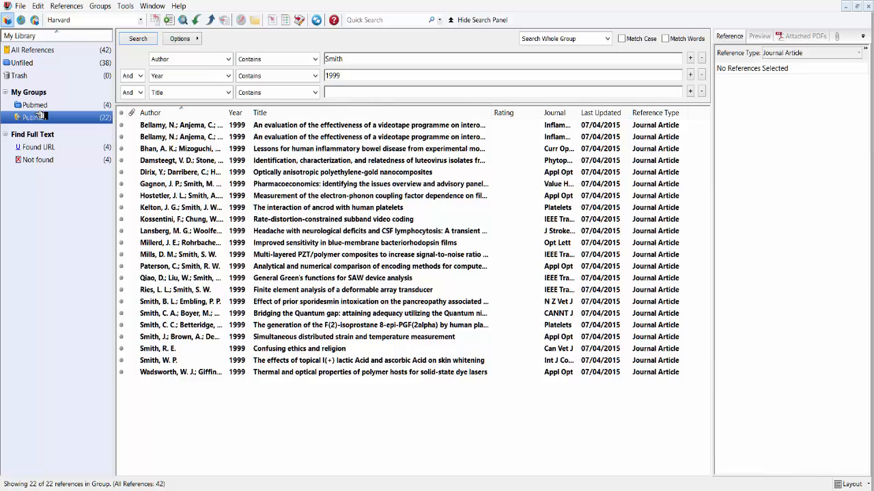
pyautogui.press('Up')
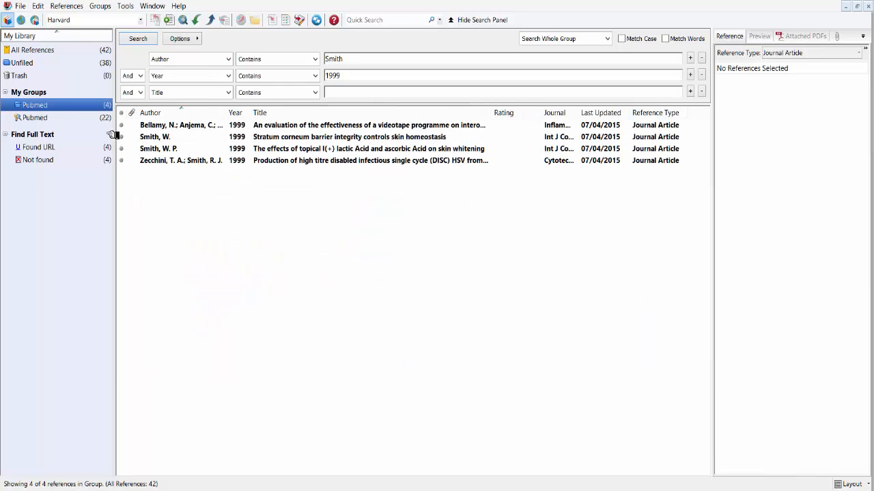
# Select the first reference in the Pubmed group, switch to the Word document, and display its EndNote X7 tools with no dialog open.
pyautogui.click(264, 128)
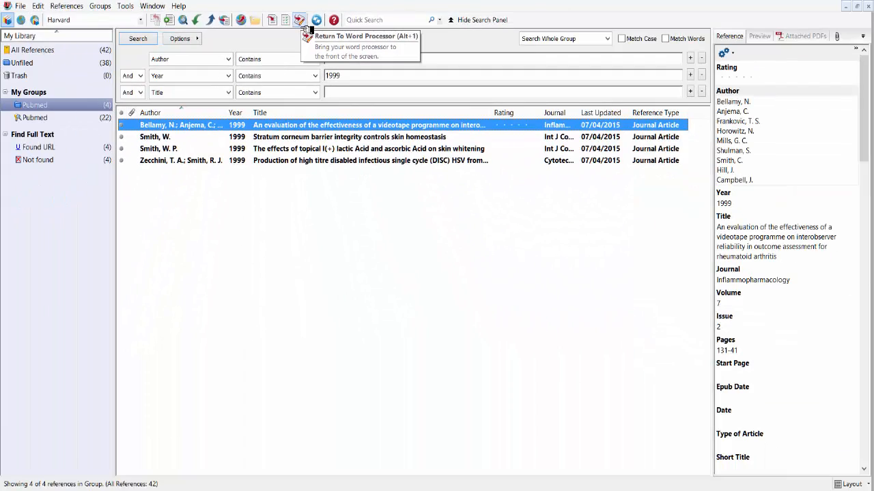
pyautogui.click(392, 65)
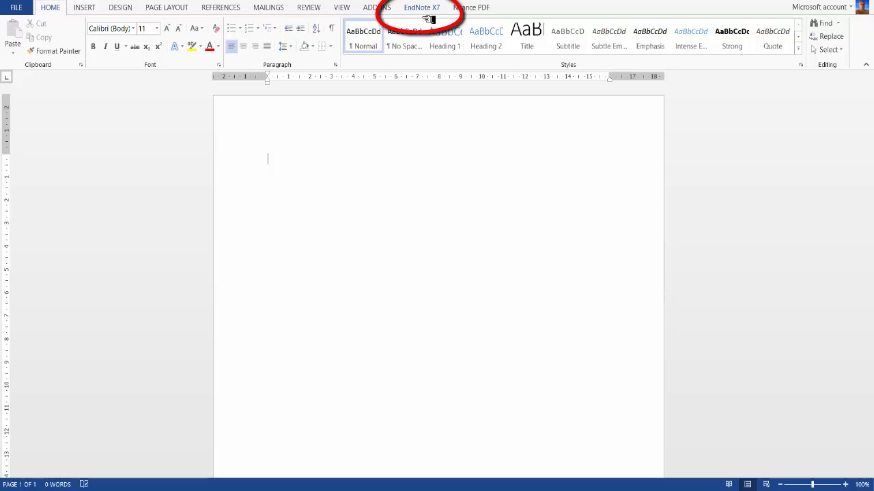
pyautogui.click(422, 7)
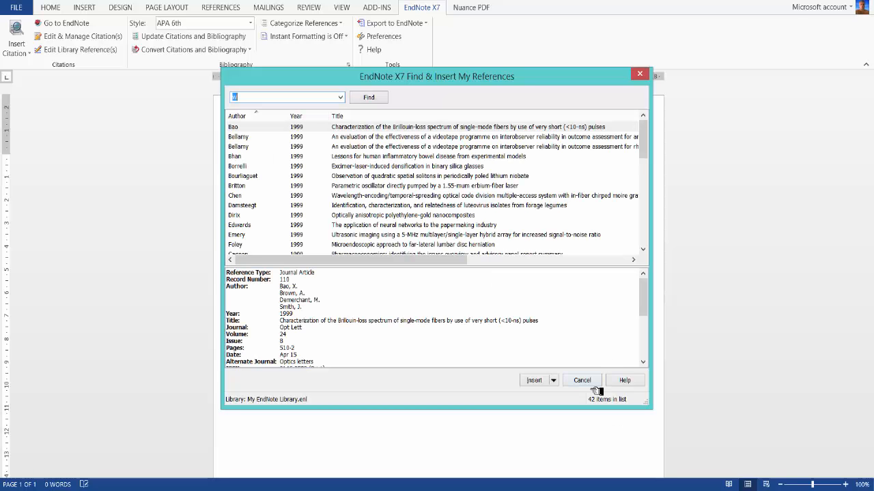
pyautogui.click(585, 383)
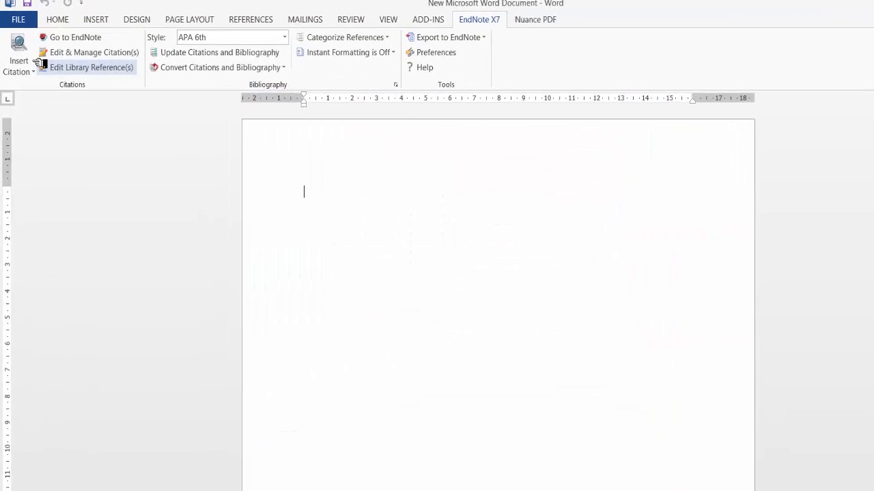
# Search for "s" in Find & Insert My References, select "Lessons for human inflammatory bowel disease from experimental models", and close without inserting.
pyautogui.click(31, 62)
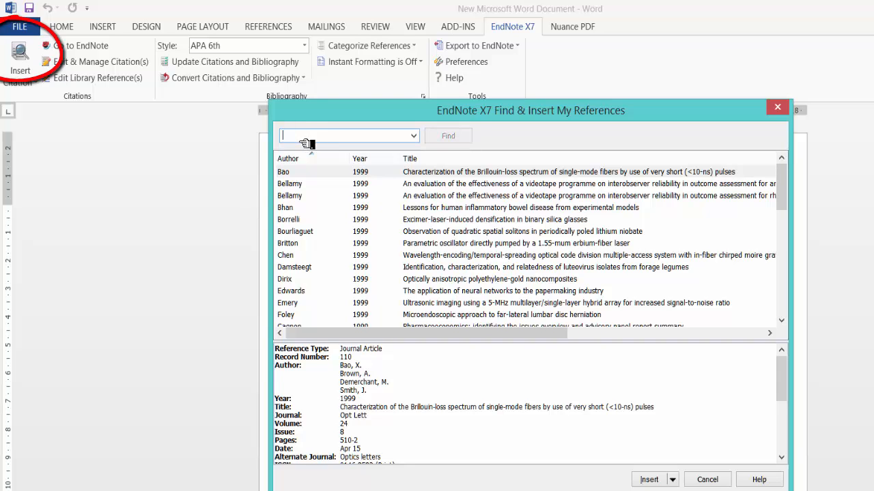
pyautogui.write('s')
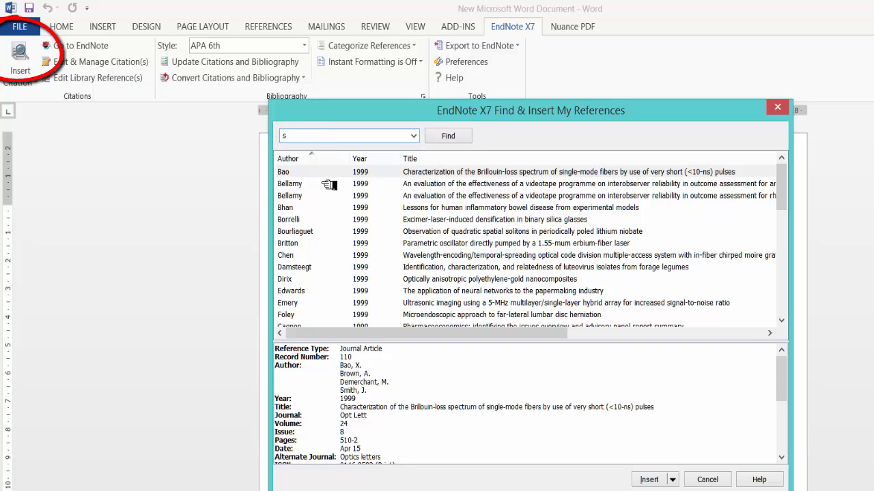
pyautogui.click(448, 139)
pyautogui.click(452, 211)
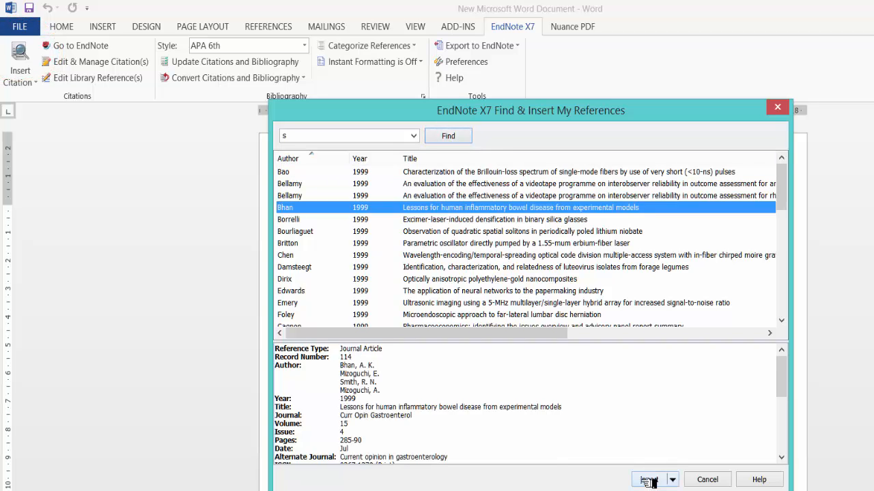
pyautogui.click(777, 107)
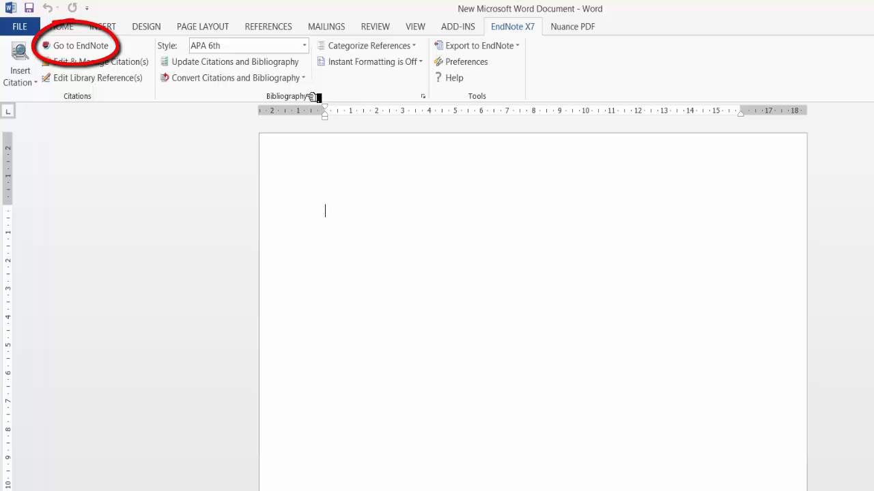
# Switch from Word to the EndNote library and return to the Word document.
pyautogui.click(77, 47)
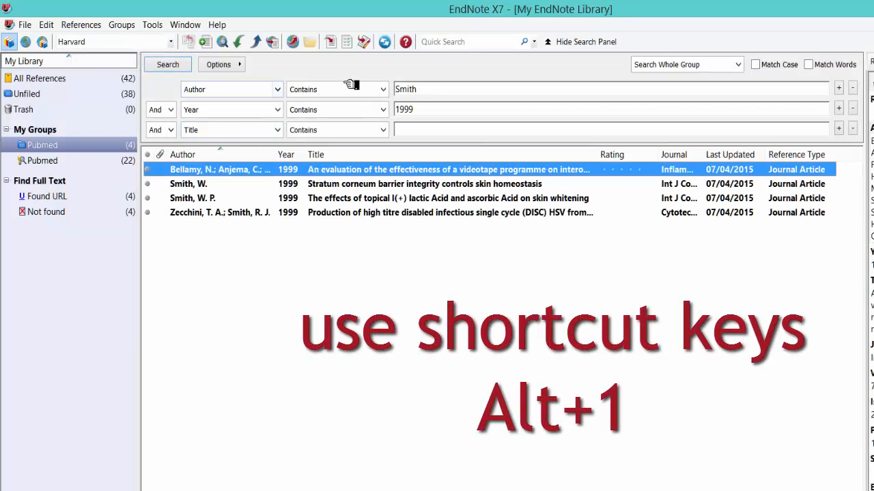
pyautogui.click(372, 50)
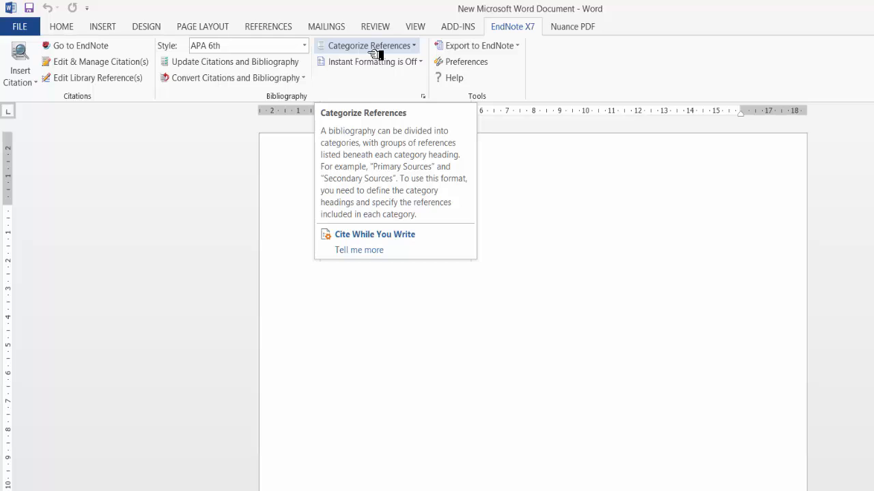
# Try to edit and manage the empty document's citations, and view the options for converting citations and bibliography.
pyautogui.click(100, 61)
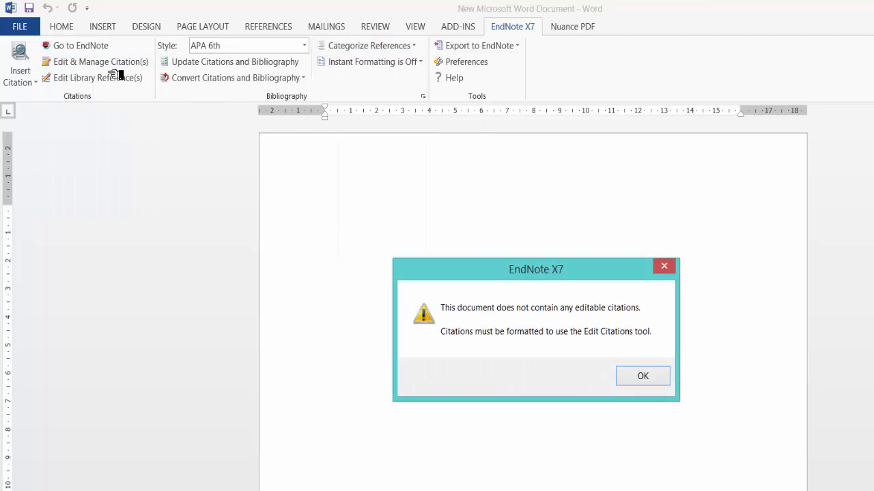
pyautogui.click(644, 378)
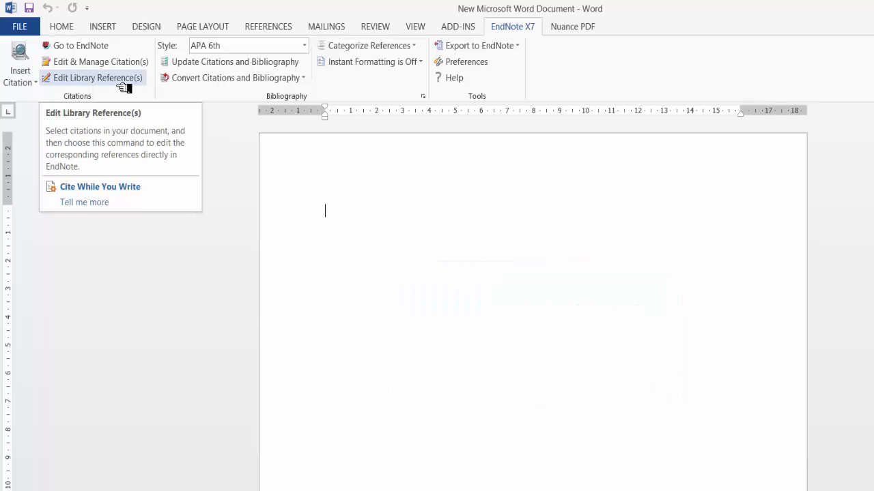
pyautogui.click(232, 83)
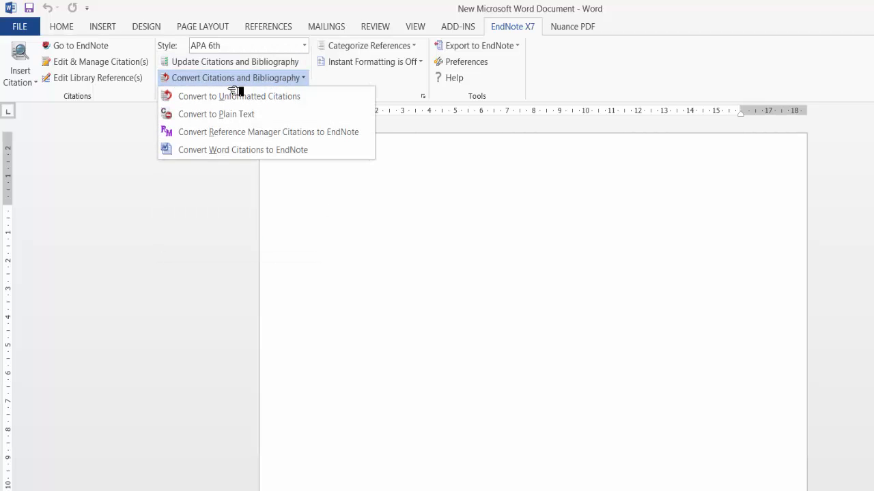
pyautogui.click(384, 87)
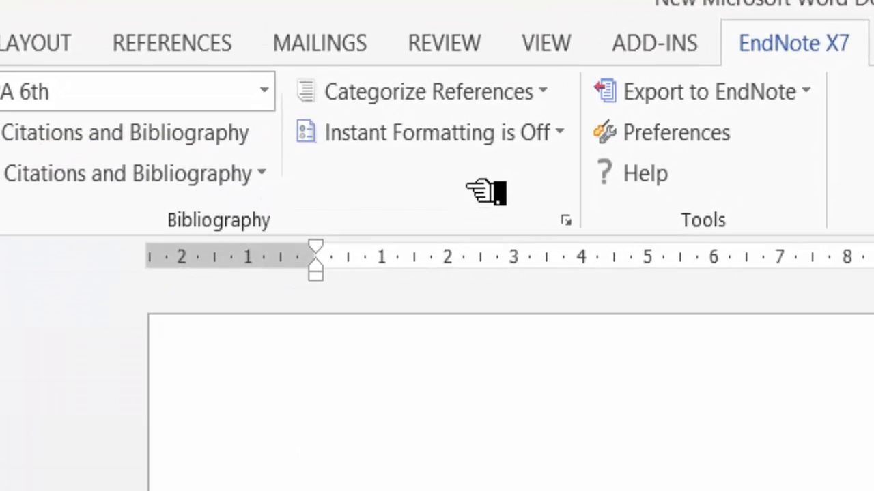
# Turn on instant formatting for citations in Word, then switch to the EndNote library and back to the document.
pyautogui.click(505, 164)
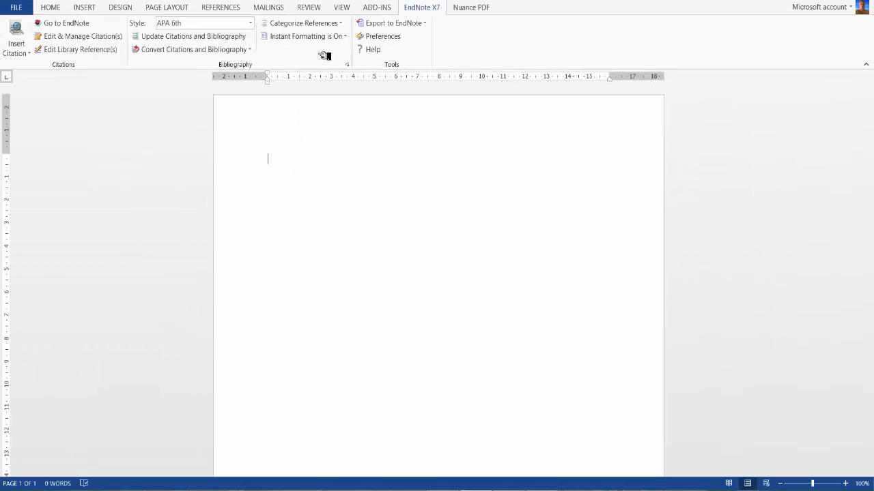
pyautogui.click(77, 29)
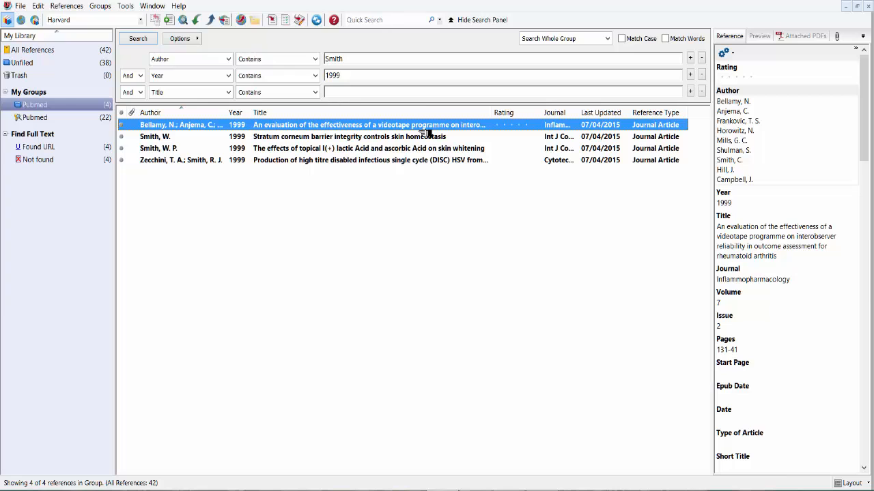
pyautogui.moveTo(864, 113); pyautogui.dragTo(858, 82)
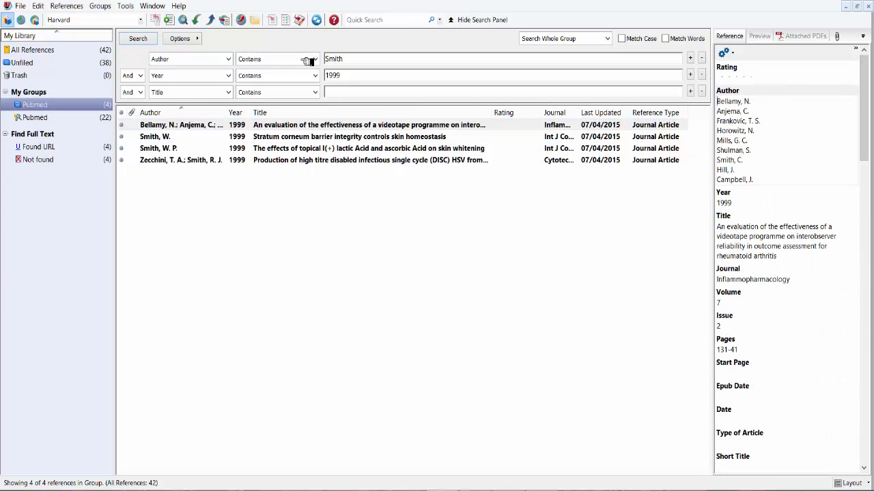
pyautogui.click(279, 26)
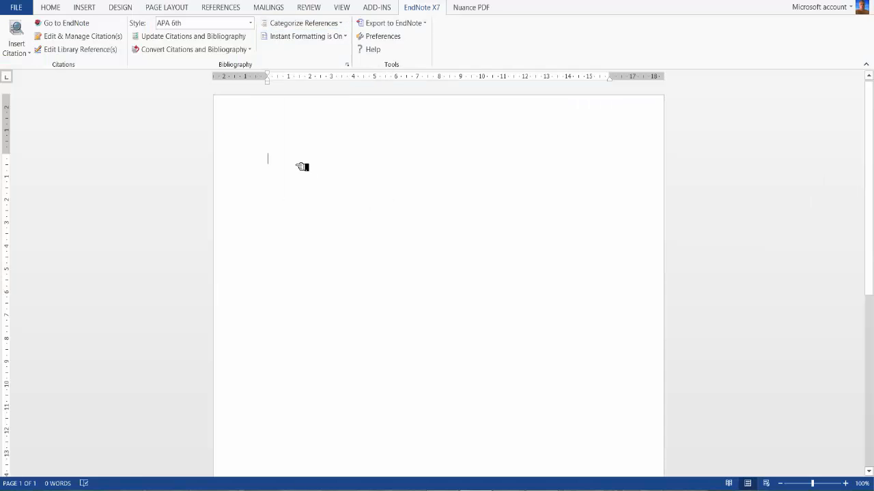
# Write "This an example" in the Word document and cite the videotape programme reference on rheumatoid arthritis from EndNote's Pubmed group after it.
pyautogui.write('T')
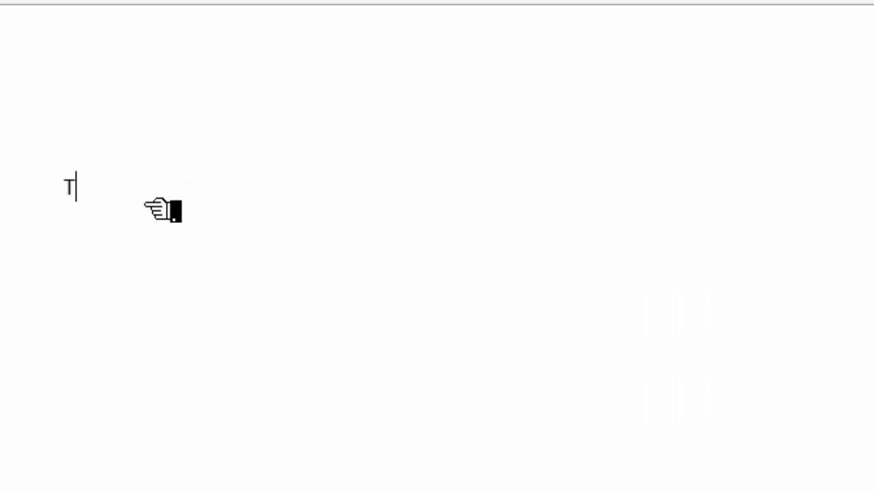
pyautogui.write('his an ex')
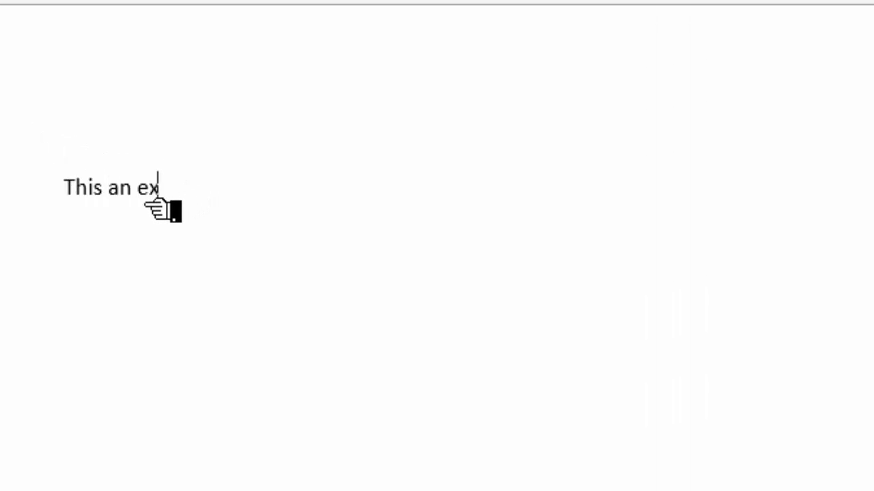
pyautogui.write('ample')
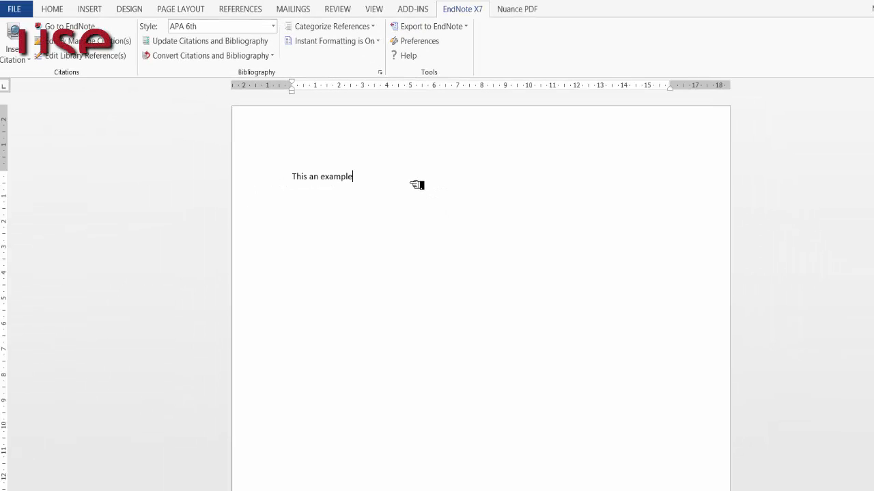
pyautogui.click(82, 29)
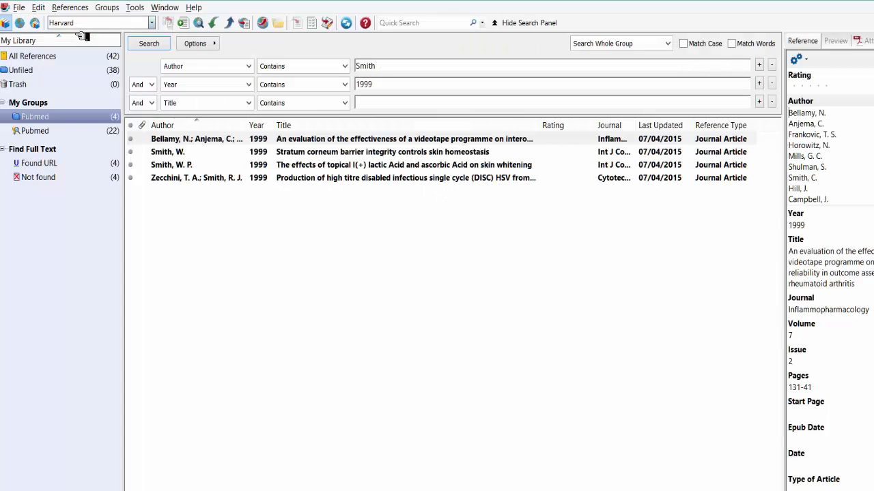
pyautogui.click(203, 145)
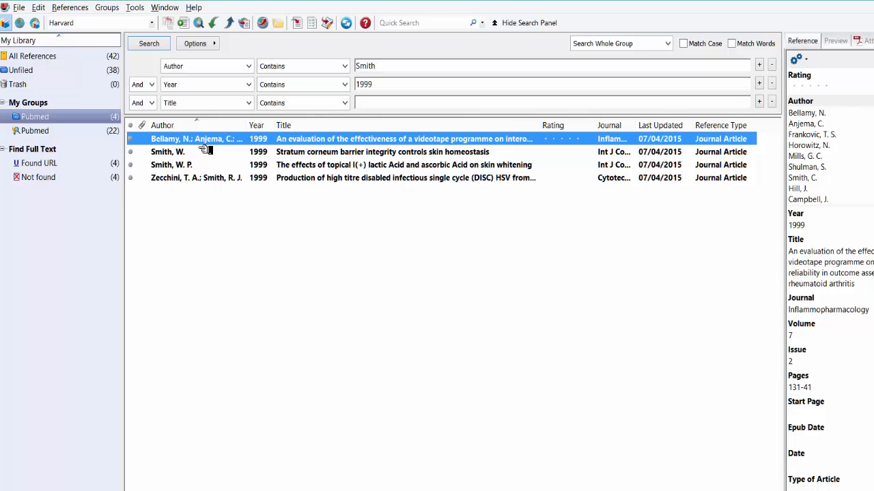
pyautogui.click(302, 31)
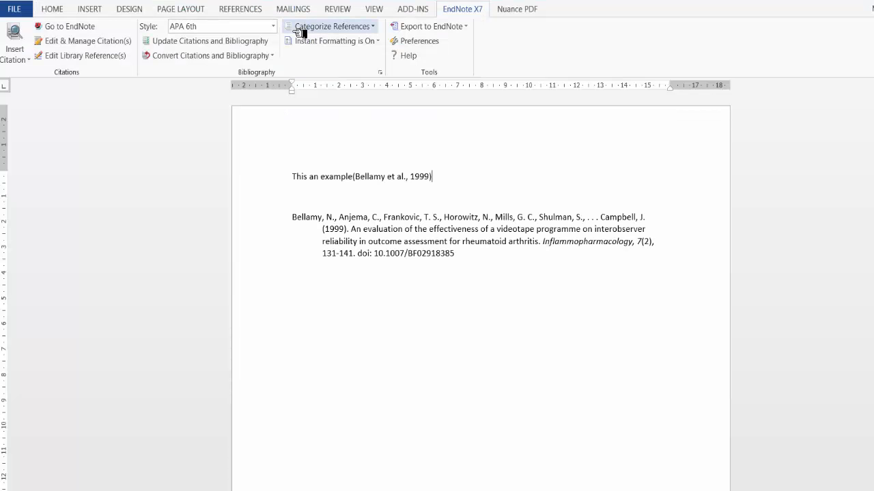
# Below the bibliography, find and insert the citation for "Analytical and numerical comparison of encoding methods for computer-generated diffractive optical elements".
pyautogui.click(483, 340)
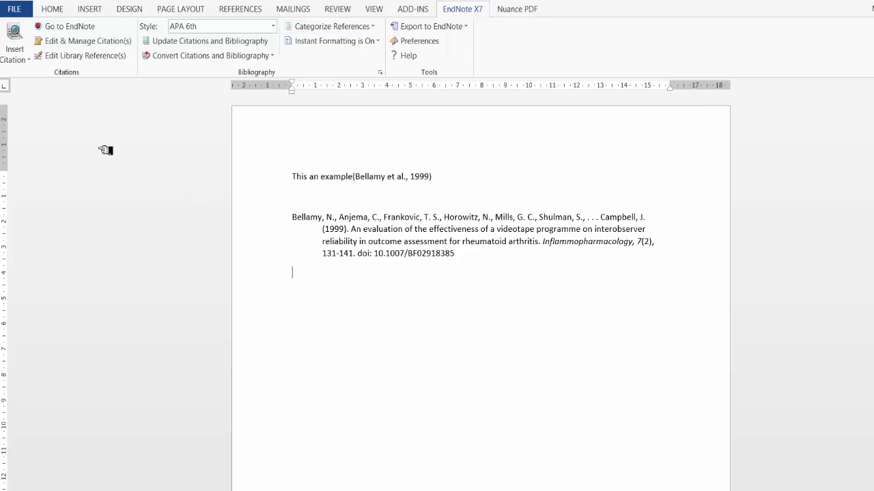
pyautogui.click(26, 57)
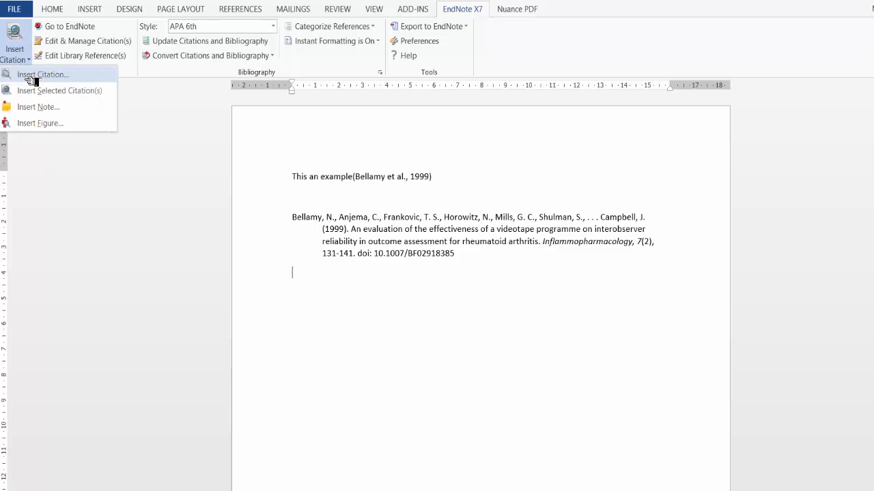
pyautogui.click(30, 76)
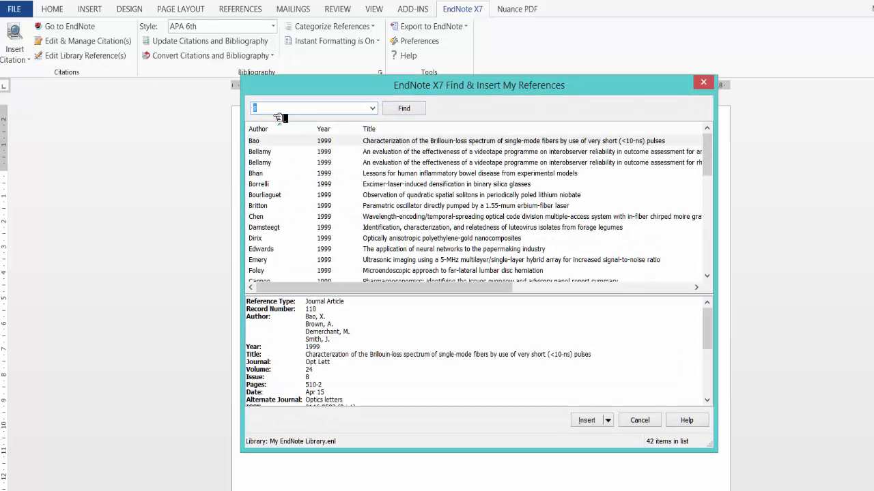
pyautogui.click(401, 210)
pyautogui.scroll(-7, 402, 218)
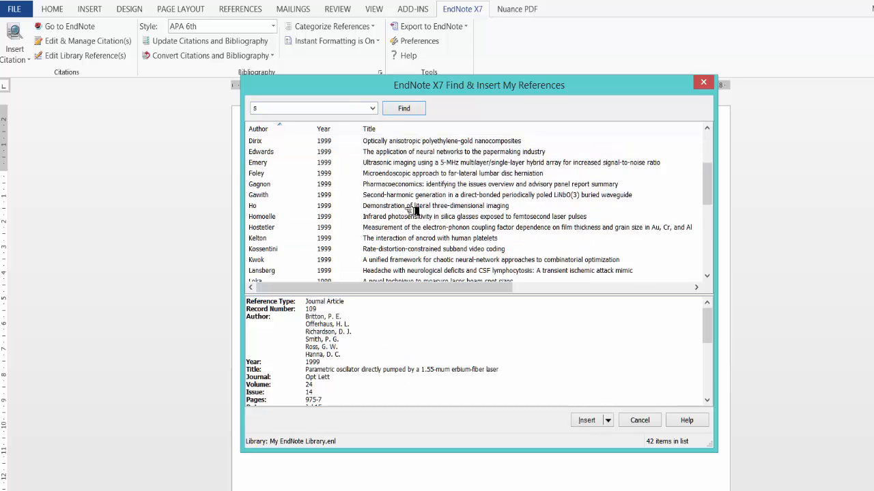
pyautogui.click(348, 231)
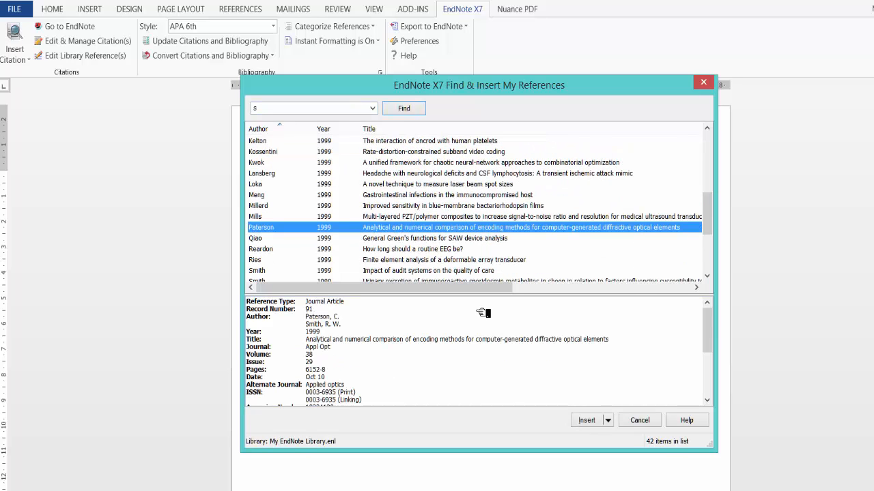
pyautogui.click(588, 420)
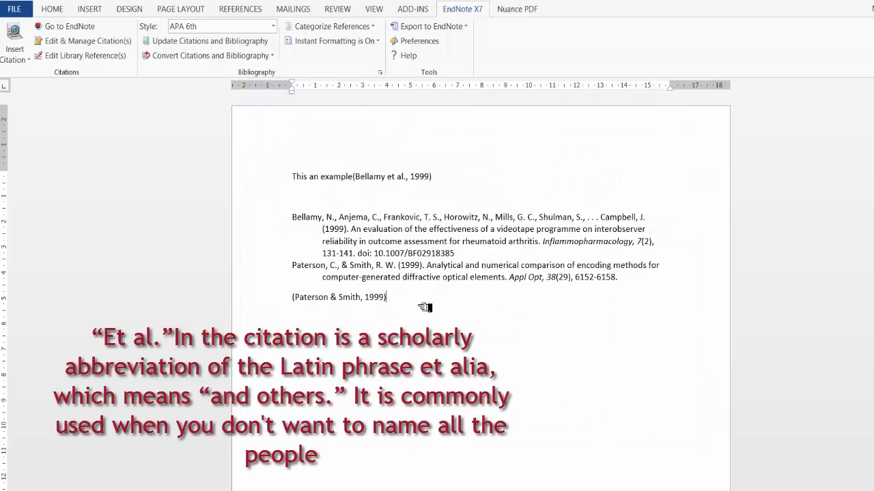
# Delete the bibliography and the citation beneath it, along with the blank lines above the reference entry.
pyautogui.moveTo(415, 305); pyautogui.dragTo(274, 268)
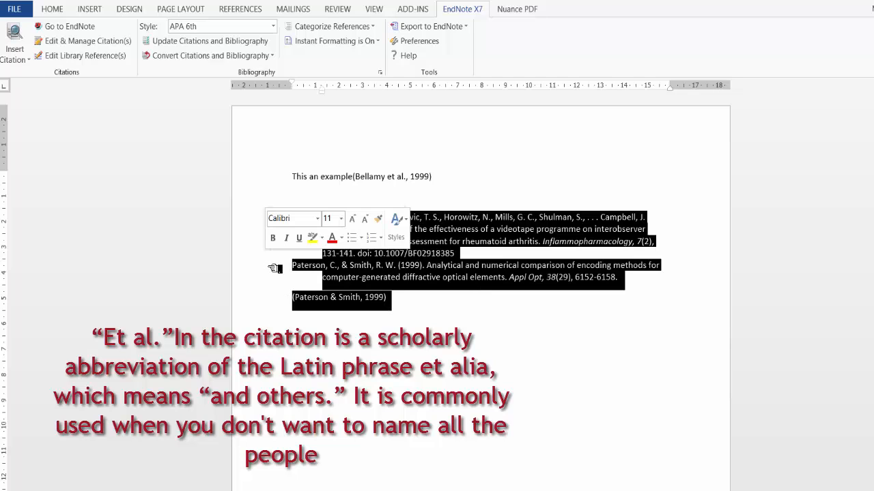
pyautogui.press('Delete')
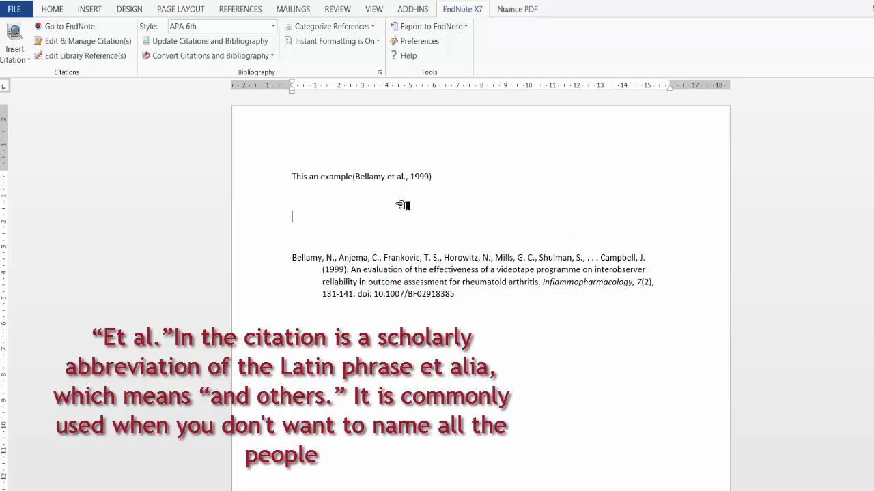
pyautogui.moveTo(456, 294); pyautogui.dragTo(305, 222)
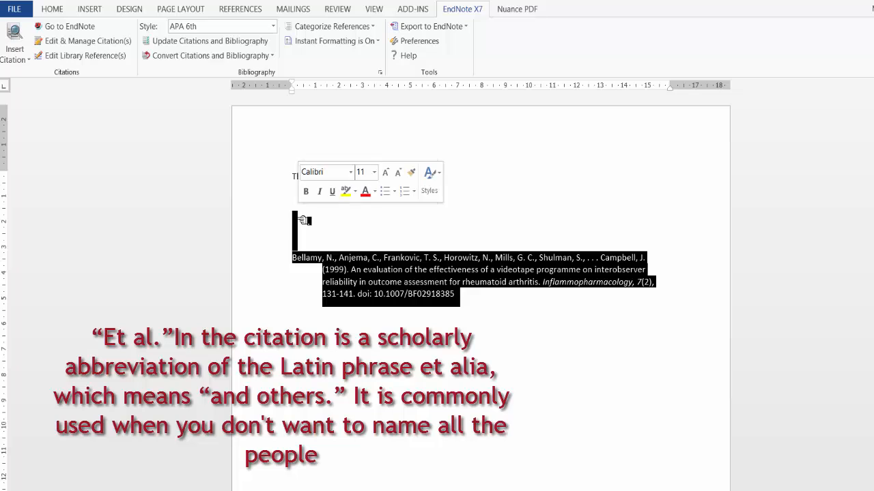
pyautogui.press('Delete')
# Continue the example sentence with "this is another one" and cite the videotape programme reference on ankylosing spondylitis after it.
pyautogui.click(440, 185)
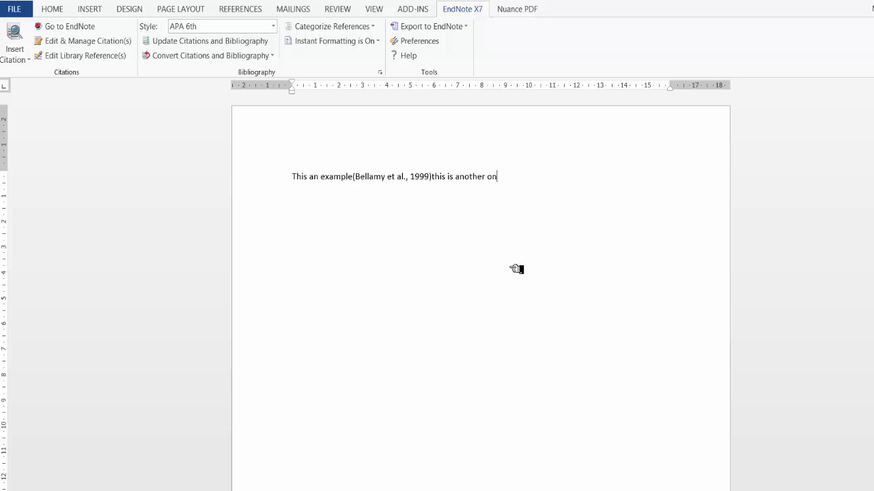
pyautogui.click(16, 61)
pyautogui.click(30, 74)
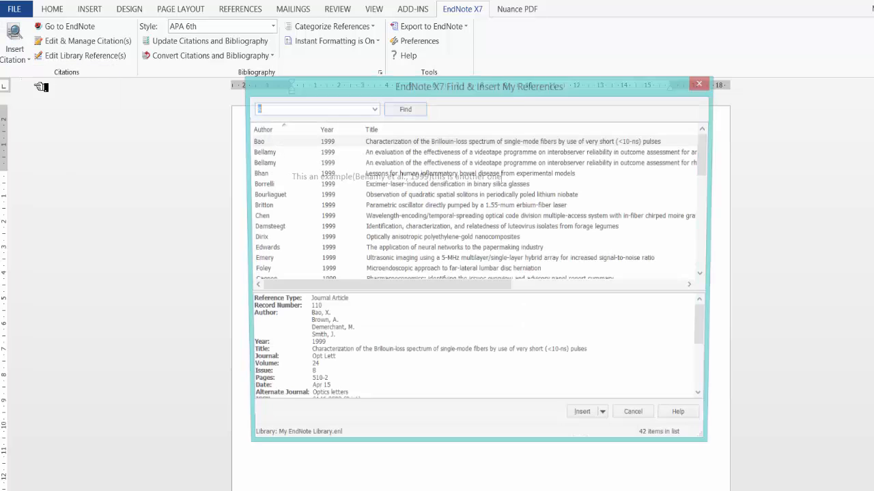
pyautogui.click(343, 154)
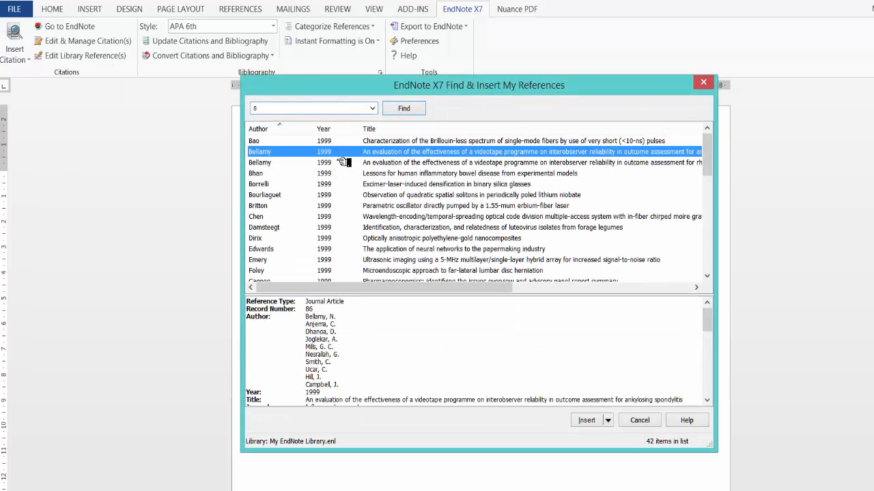
pyautogui.click(591, 425)
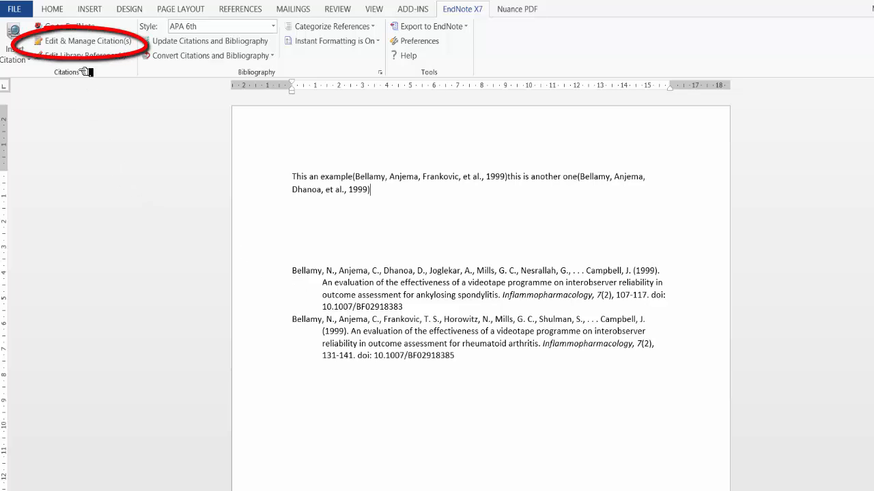
# Review the first citation's editing options and library reference in Edit & Manage Citations, cancel the dialog, and return to the end of the text.
pyautogui.click(87, 45)
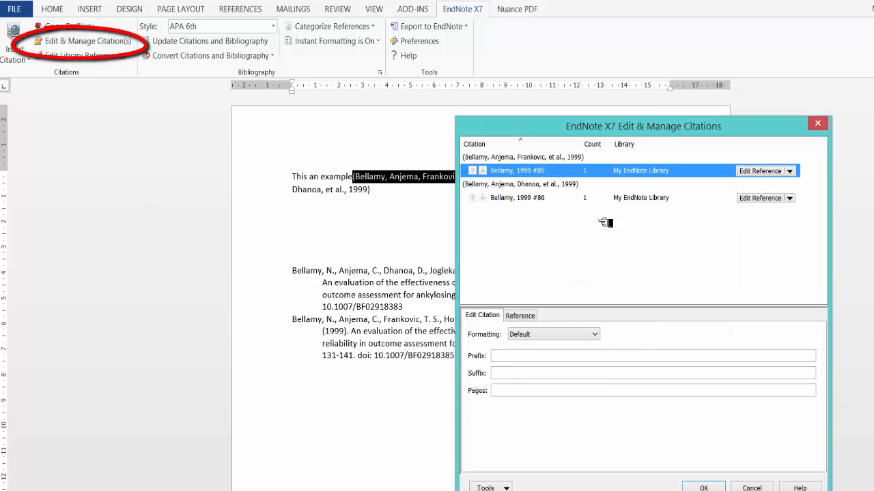
pyautogui.moveTo(635, 140); pyautogui.dragTo(743, 127)
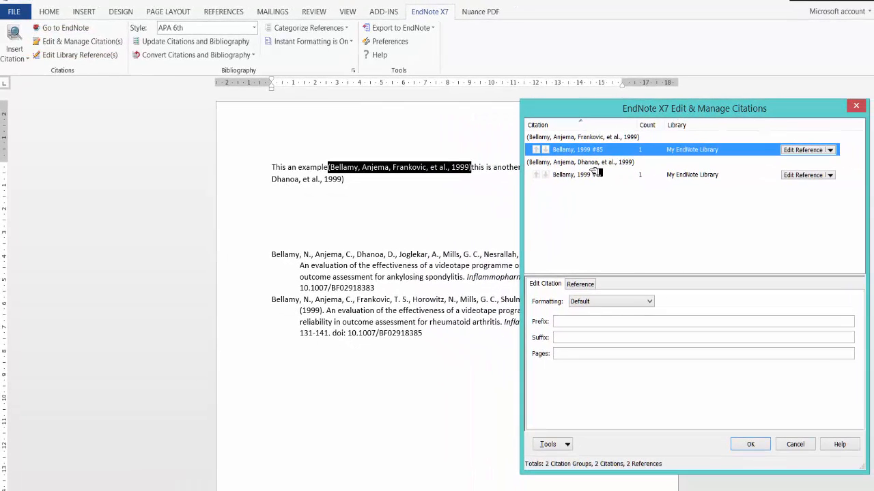
pyautogui.click(830, 150)
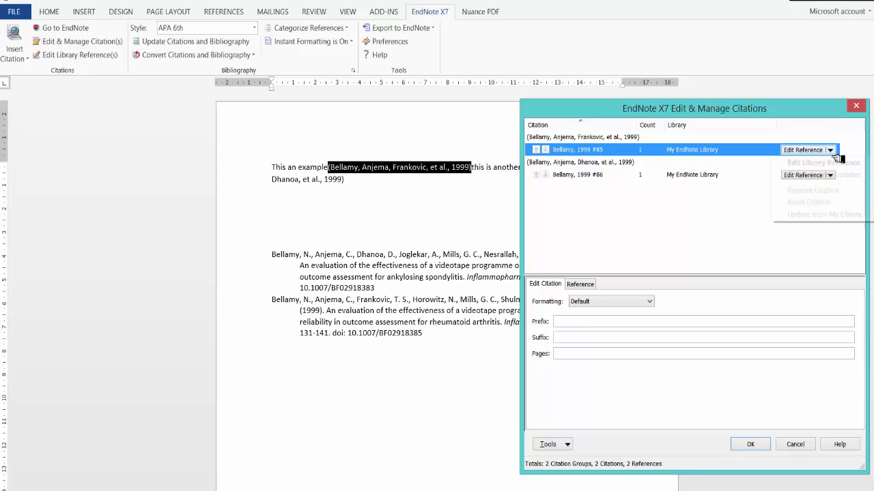
pyautogui.click(832, 163)
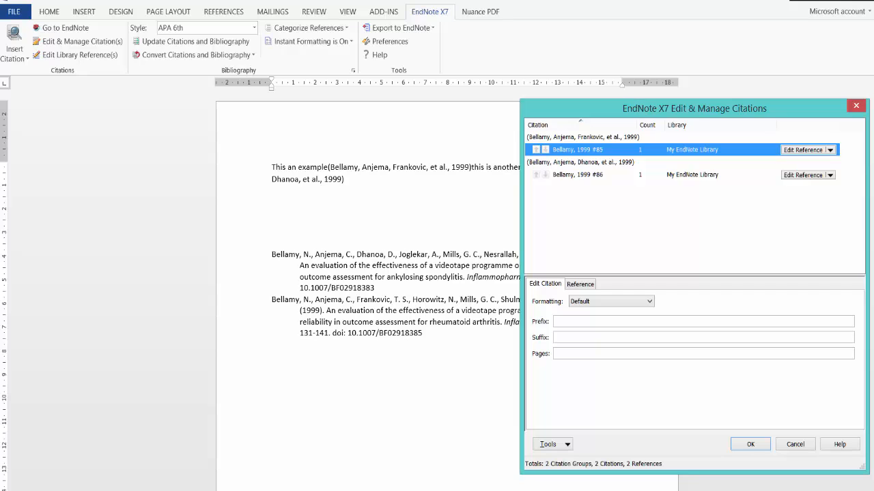
pyautogui.click(830, 150)
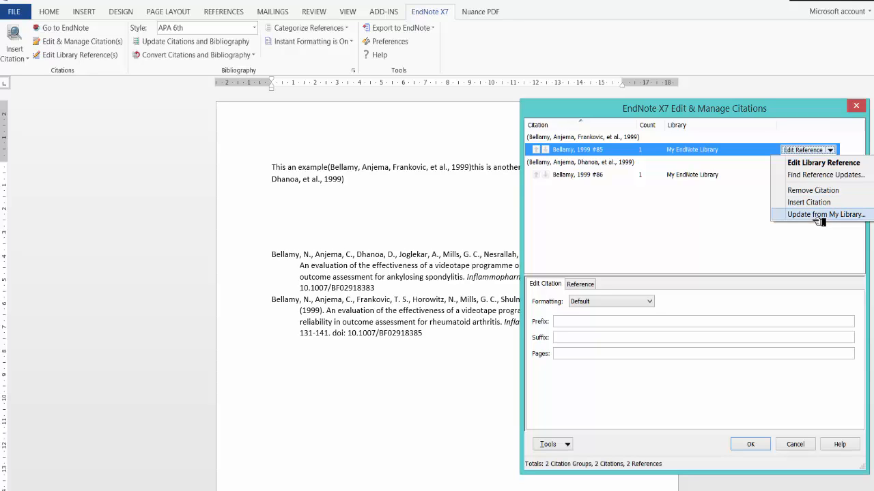
pyautogui.click(747, 220)
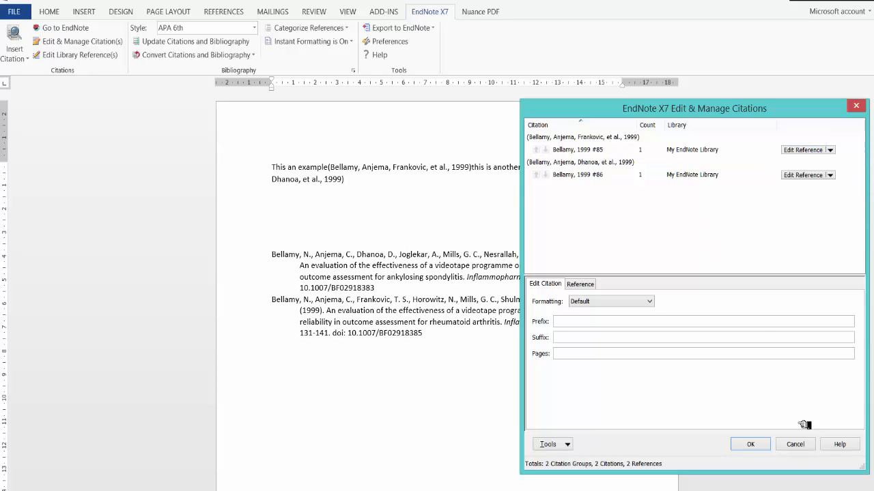
pyautogui.click(797, 447)
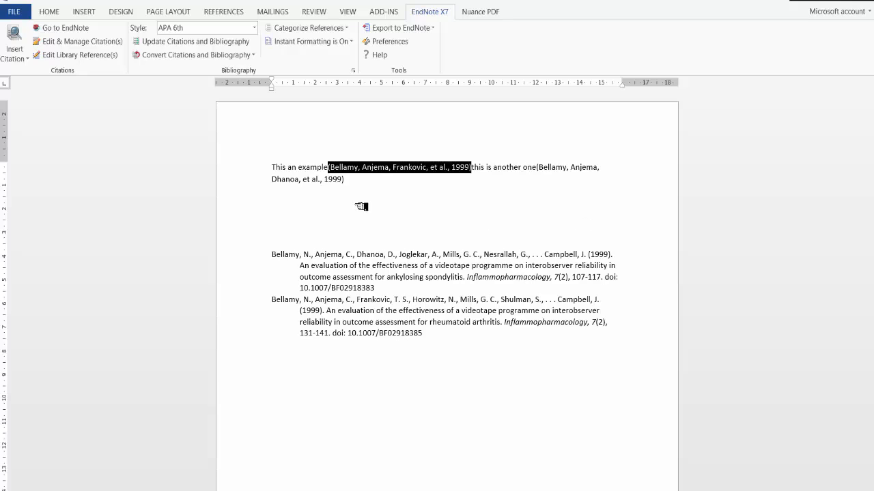
pyautogui.click(352, 183)
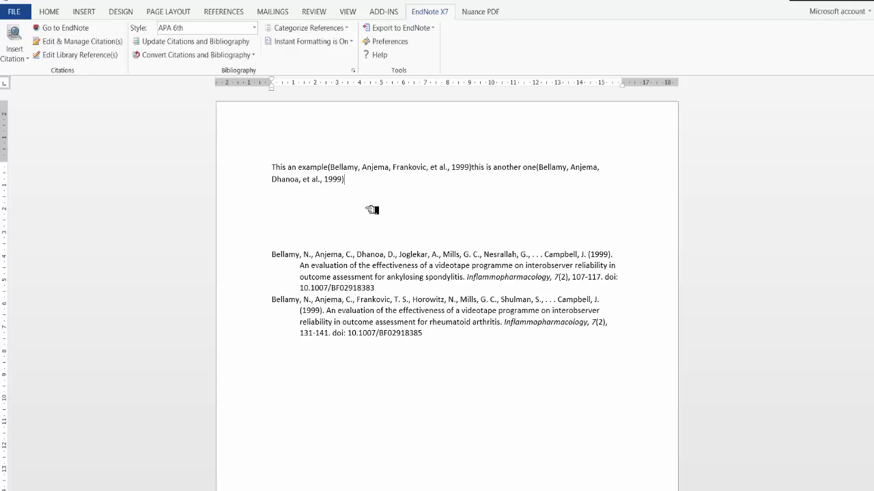
# Change the Word document's citation and bibliography style to Harvard.
pyautogui.click(372, 280)
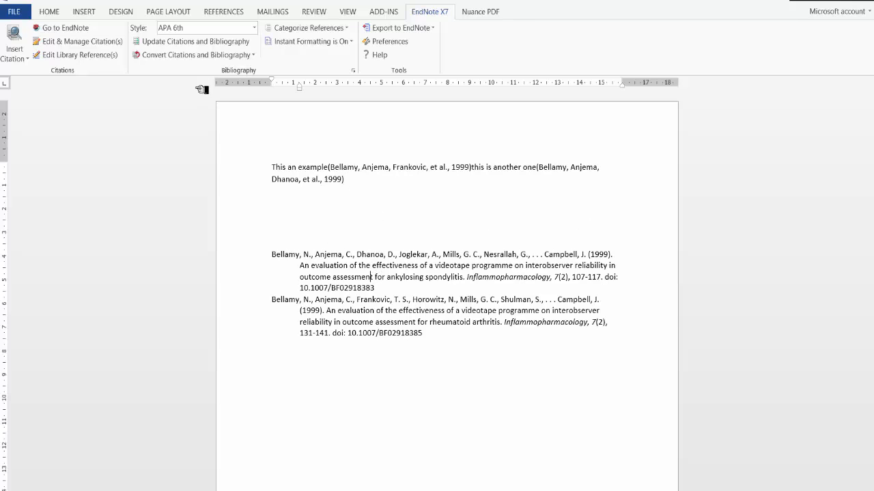
pyautogui.click(253, 28)
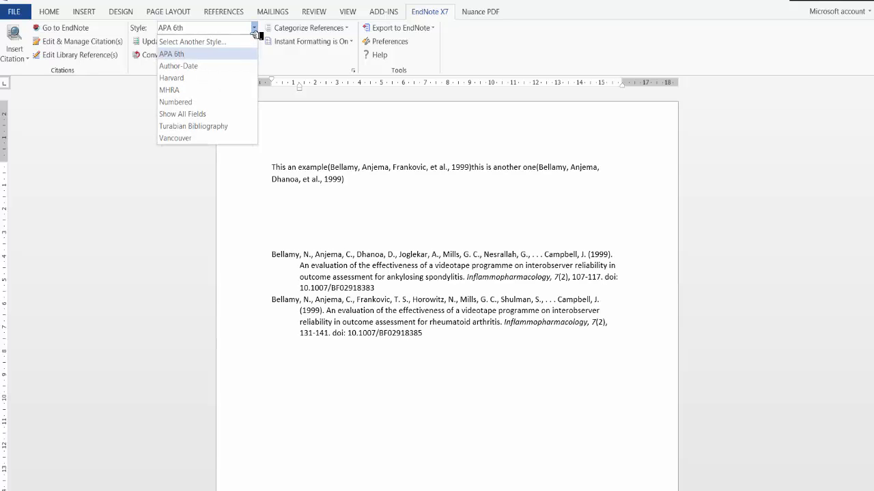
pyautogui.click(201, 77)
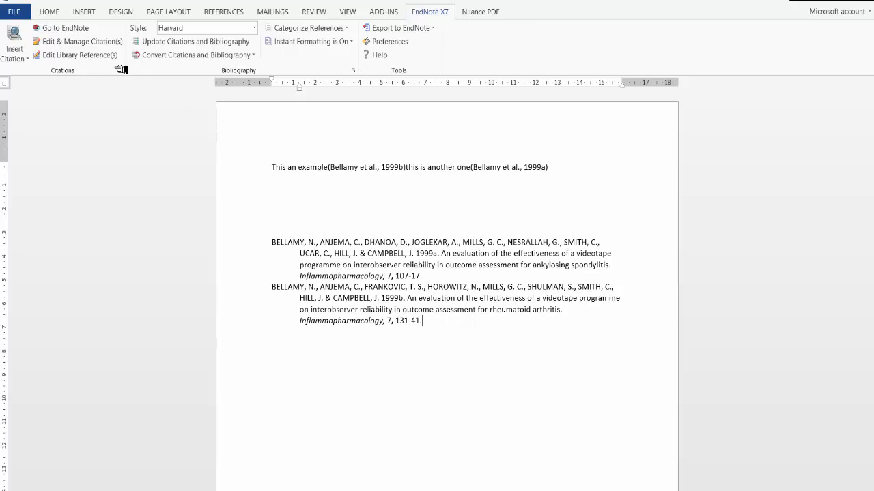
# Switch to EndNote and close the open rheumatoid arthritis reference to return to the library list.
pyautogui.click(73, 31)
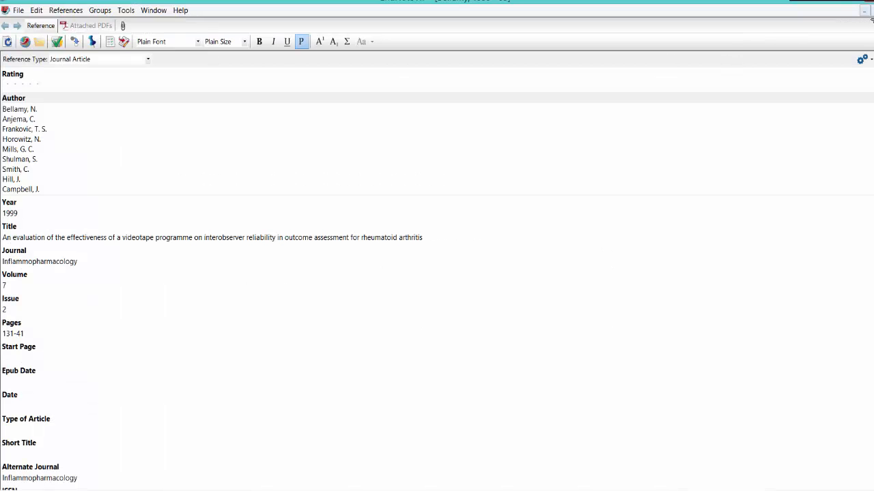
pyautogui.click(872, 11)
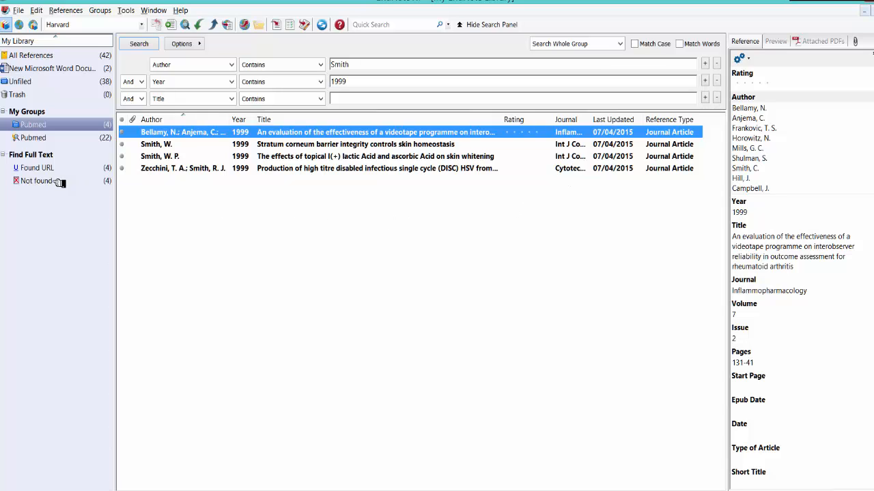
# In online search mode, try to connect to Philosophers Index (EBSCO), cancel its login, and select PubMed (NLM).
pyautogui.click(19, 24)
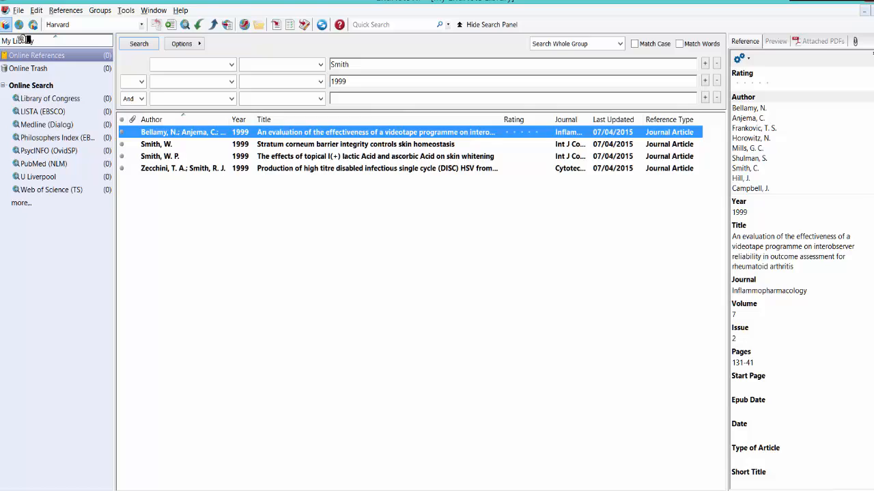
pyautogui.click(24, 207)
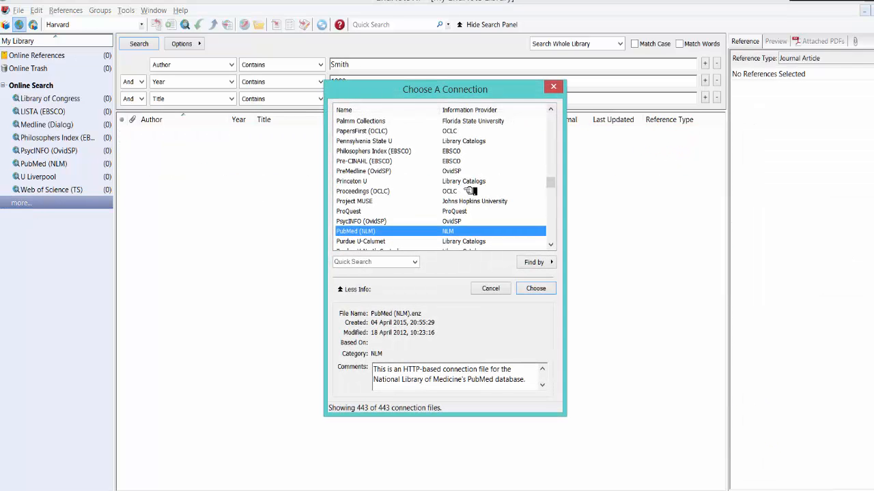
pyautogui.click(355, 151)
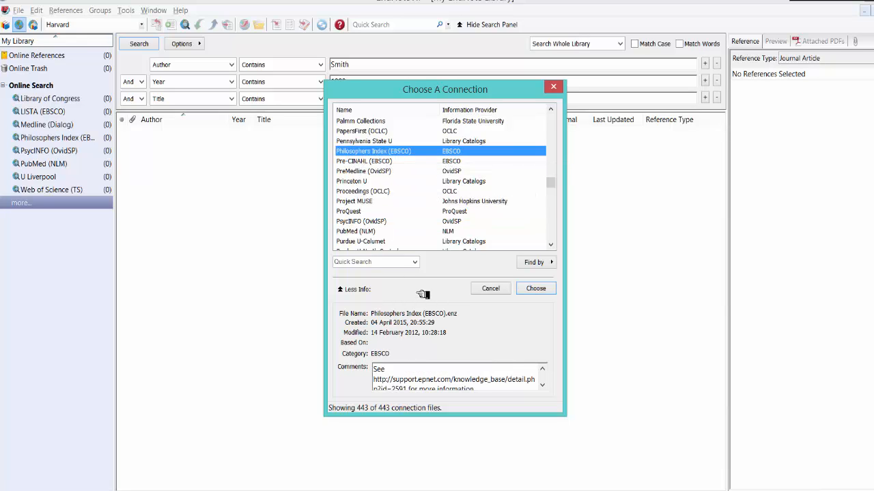
pyautogui.click(535, 289)
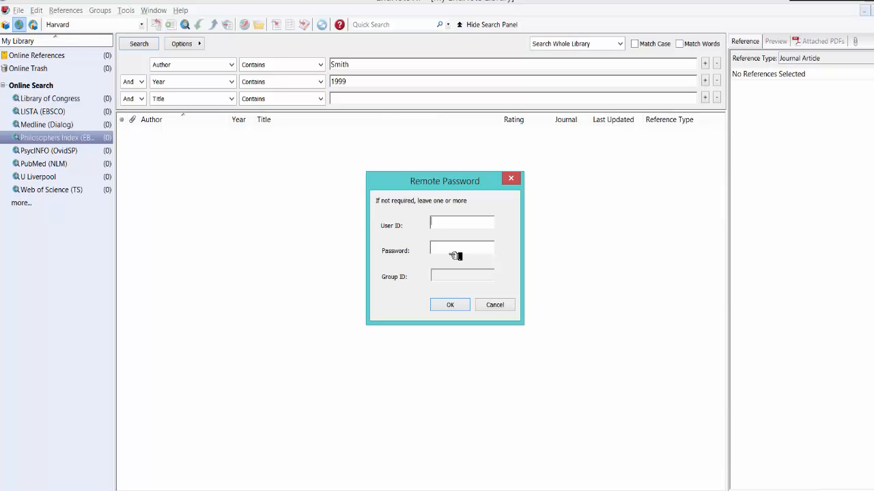
pyautogui.click(494, 308)
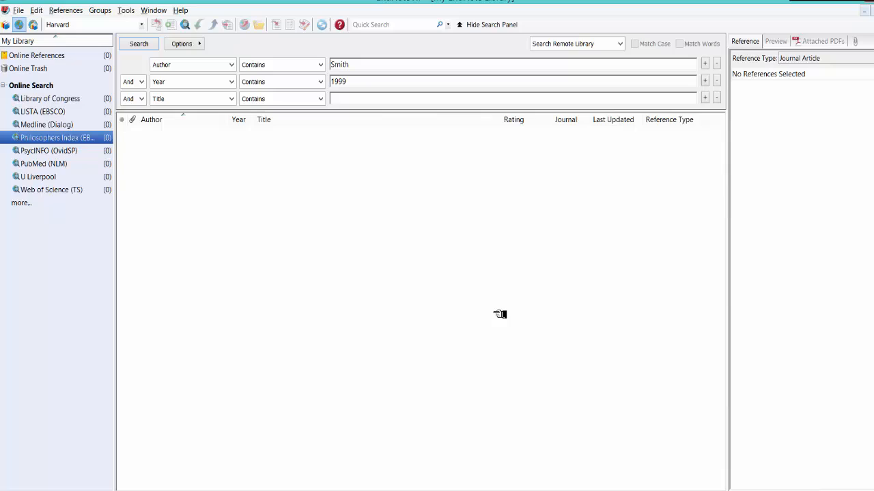
pyautogui.click(45, 168)
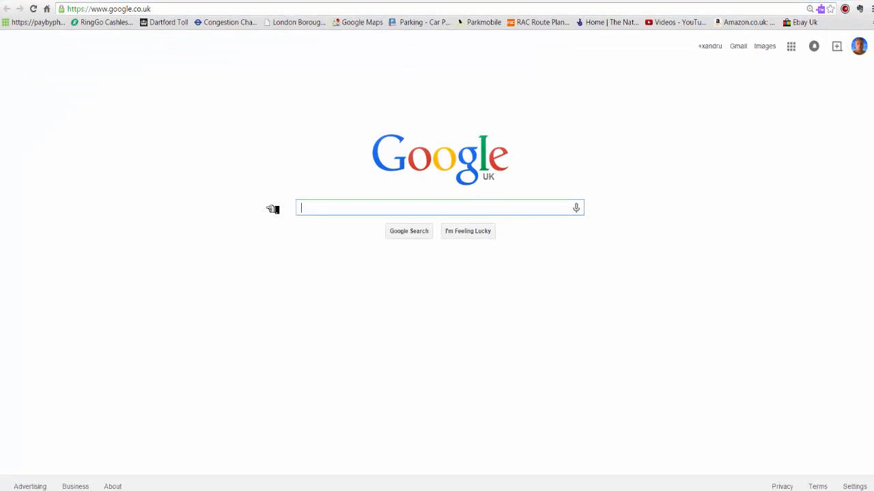
# Switch to the web browser, search Google for "worldcat", and open the WorldCat.org site.
pyautogui.write('world')
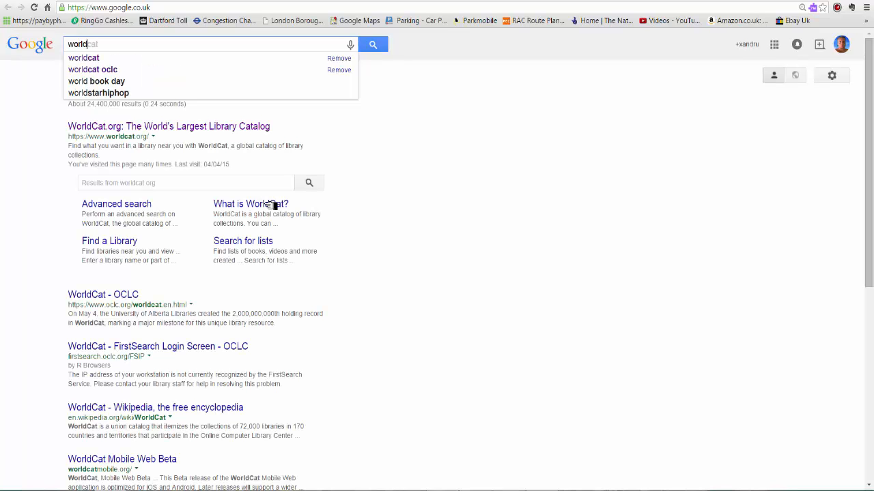
pyautogui.write('cat')
pyautogui.press('Return')
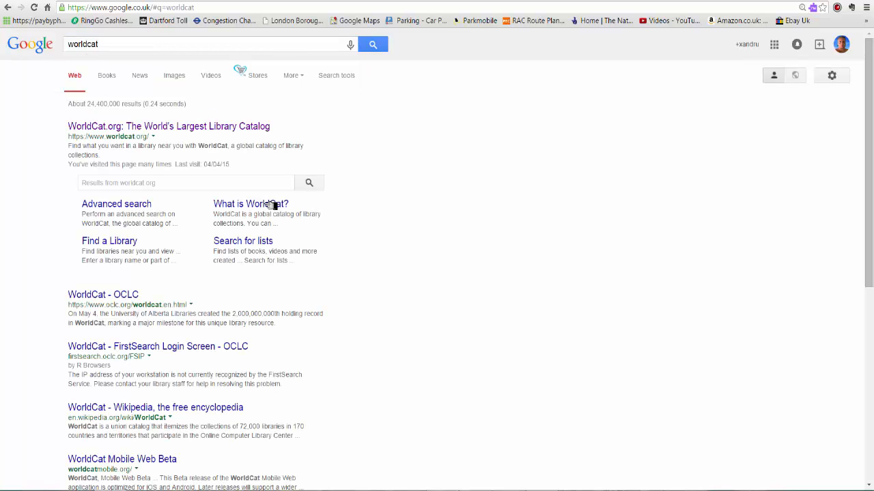
pyautogui.click(181, 135)
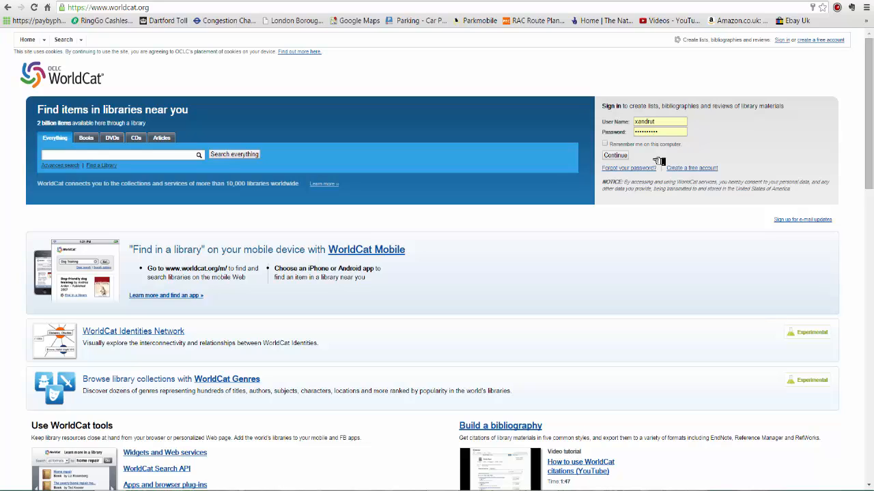
# Enable remembering the sign-in on this computer and search WorldCat's books for "health".
pyautogui.click(604, 144)
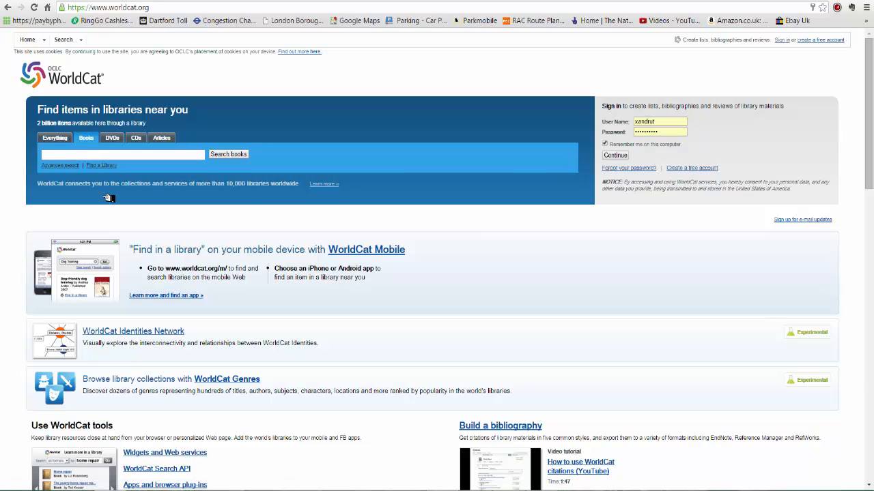
pyautogui.write('health')
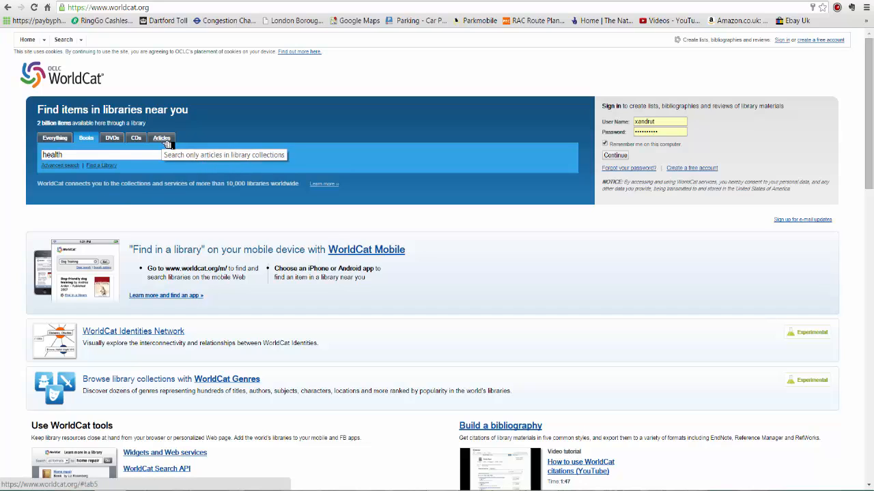
pyautogui.click(242, 155)
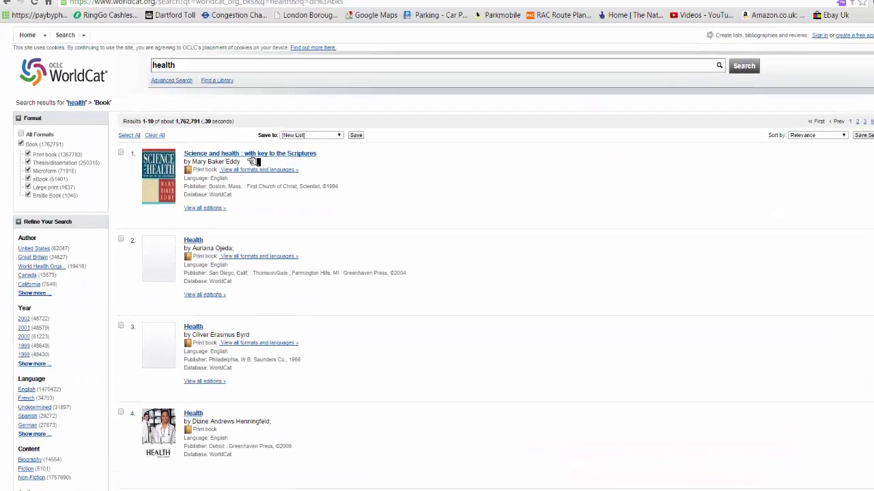
# Open the record of the 2009 Greenhaven Press book "Health" and bring up its Cite/Export options.
pyautogui.scroll(-5, 492, 324)
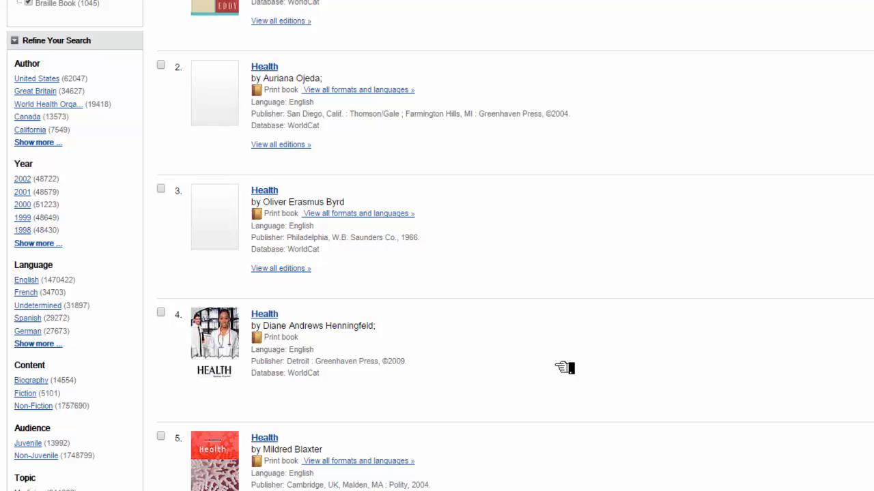
pyautogui.click(270, 321)
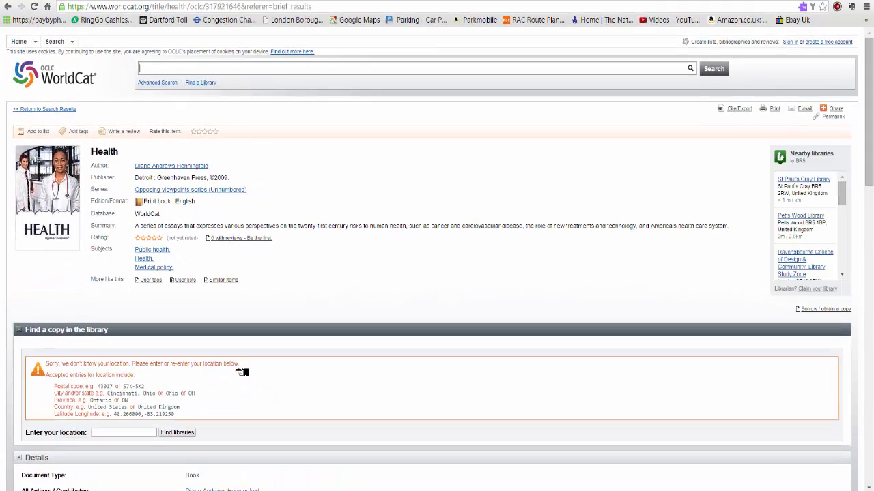
pyautogui.moveTo(872, 86)
pyautogui.mouseDown()
pyautogui.moveTo(871, 361)
pyautogui.moveTo(872, 86)
pyautogui.mouseUp()
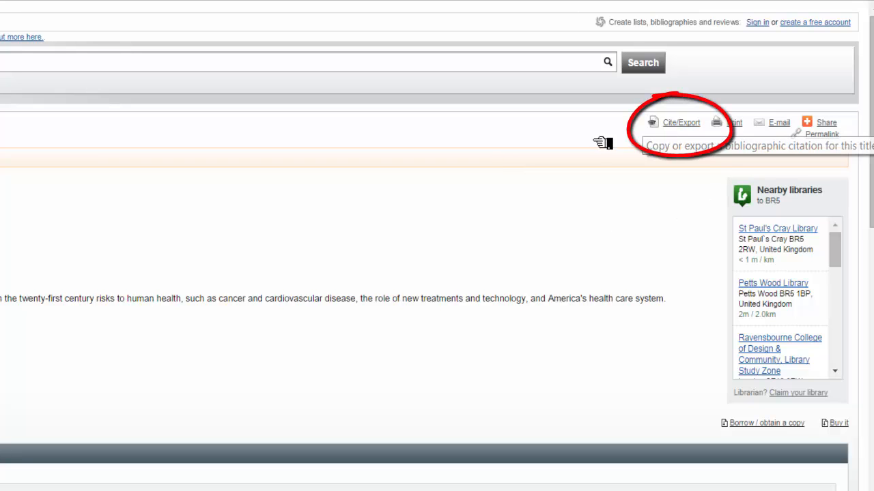
pyautogui.click(692, 129)
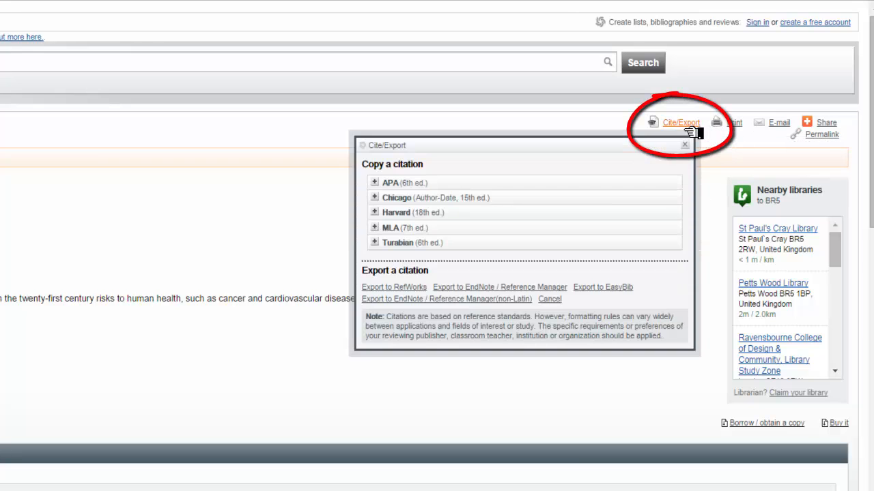
# Examine the book's ready-made APA (6th ed.) and Harvard (18th ed.) citations and collapse both again.
pyautogui.click(379, 188)
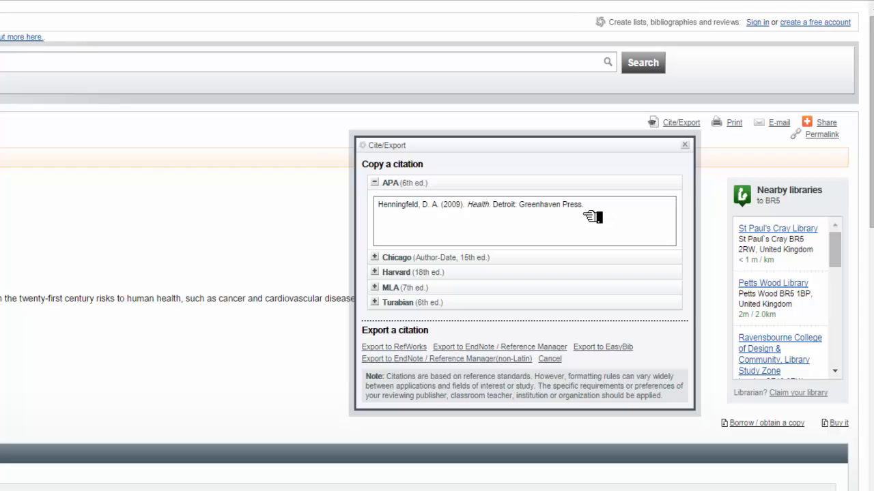
pyautogui.moveTo(591, 216); pyautogui.dragTo(386, 226)
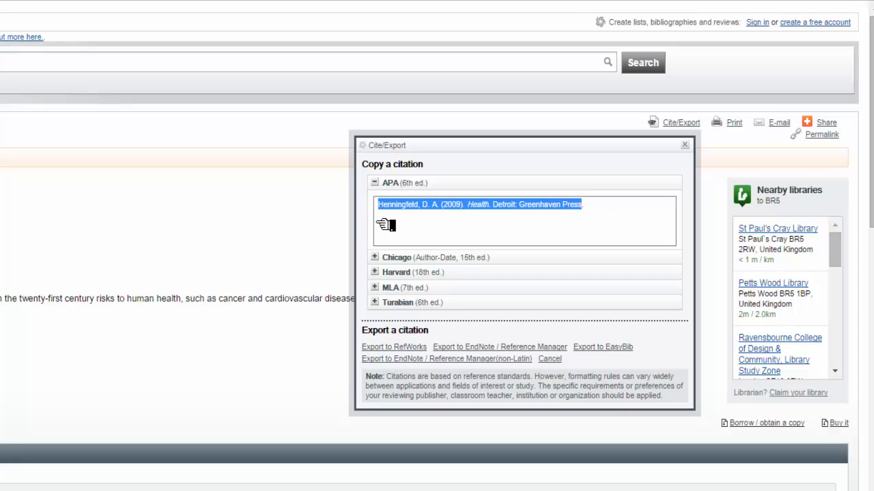
pyautogui.click(382, 187)
pyautogui.click(385, 219)
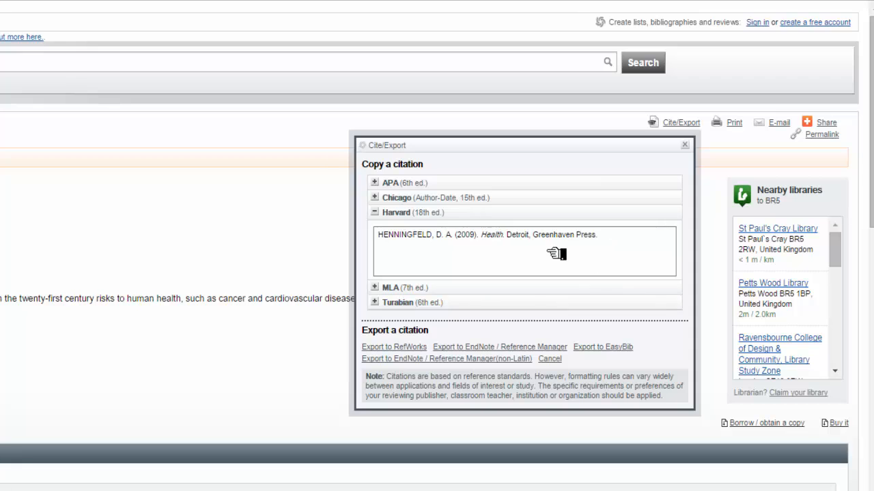
pyautogui.click(379, 217)
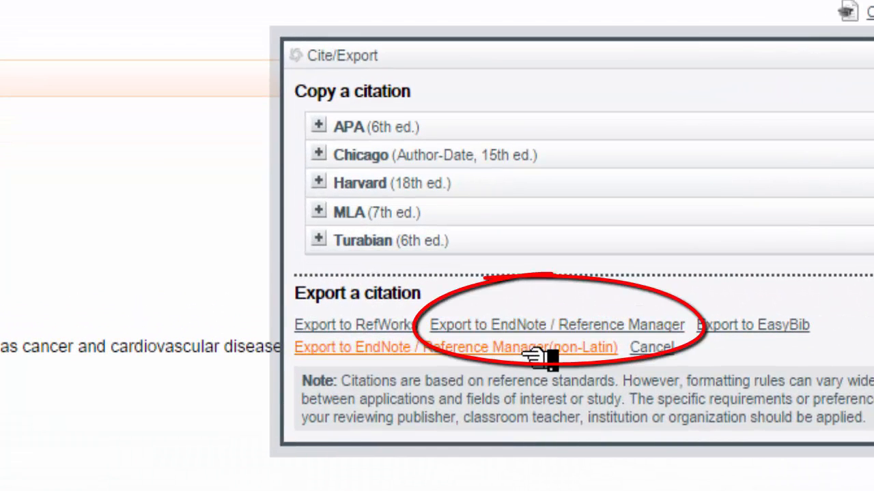
# Export the book's citation for EndNote / Reference Manager and show the downloaded RIS file in its folder.
pyautogui.click(539, 354)
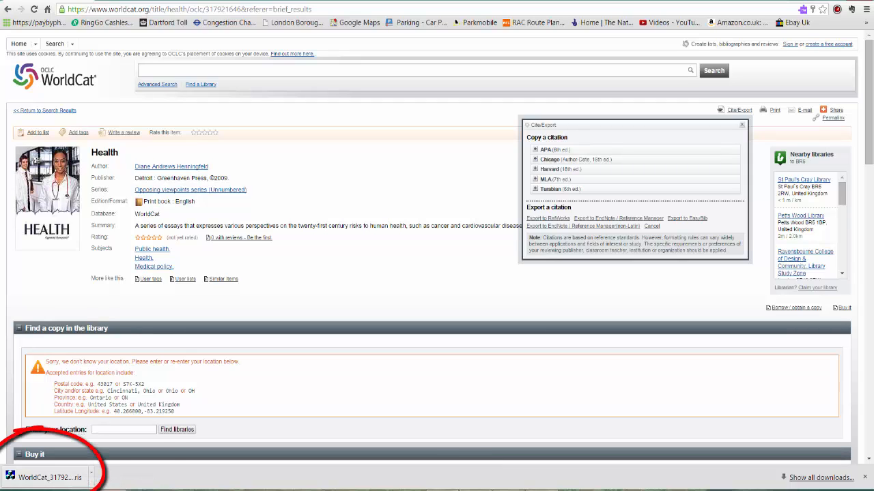
pyautogui.moveTo(109, 490)
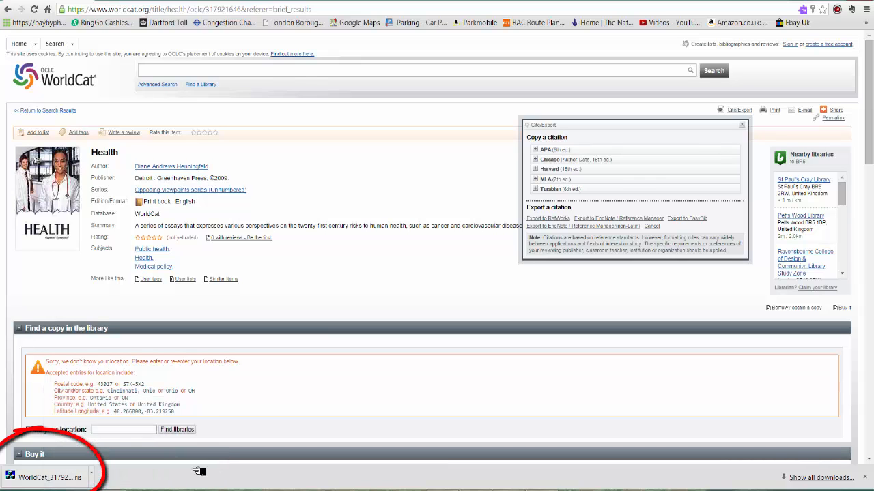
pyautogui.click(94, 478)
pyautogui.click(119, 441)
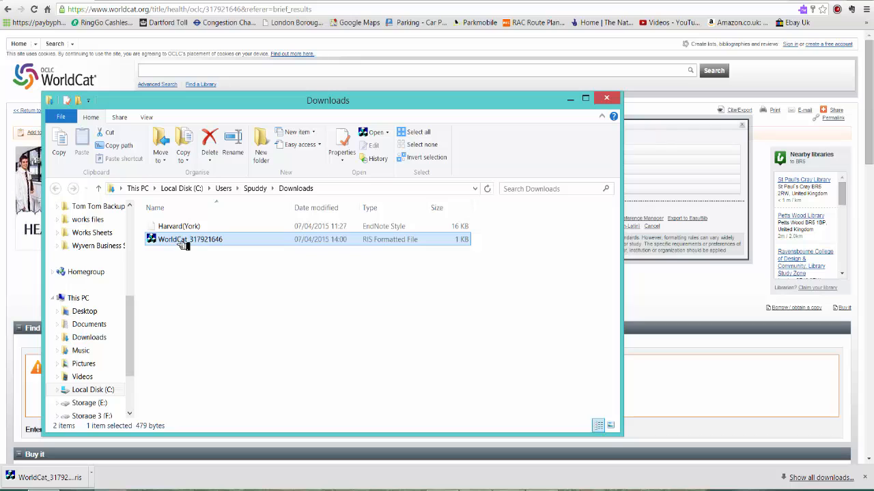
# Import the WorldCat_317921646 file into EndNote and display the Imported References group in the local library.
pyautogui.doubleClick(184, 239)
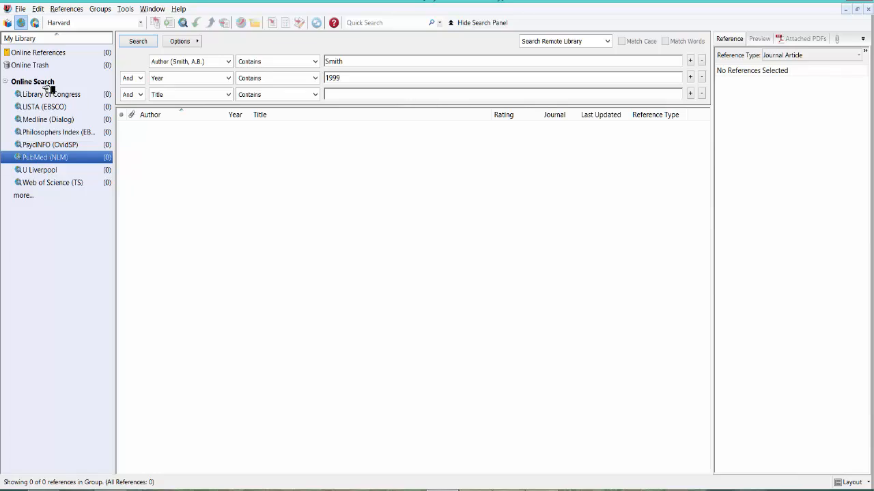
pyautogui.click(7, 22)
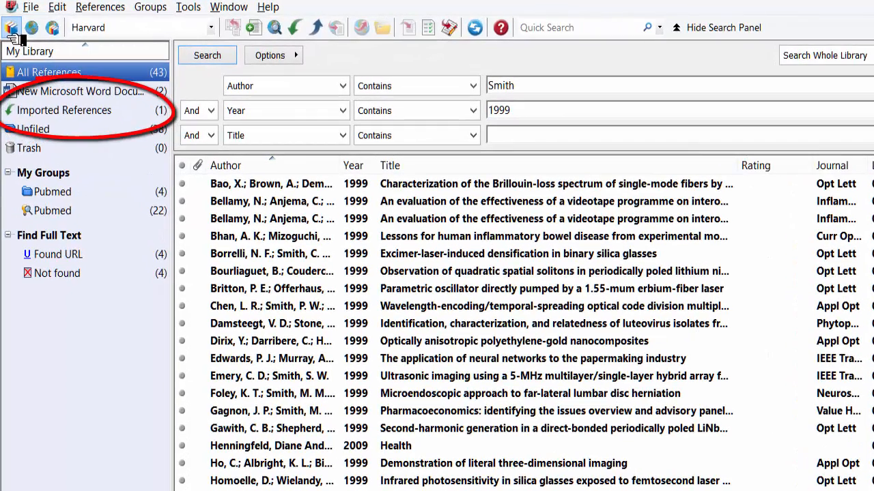
pyautogui.click(95, 119)
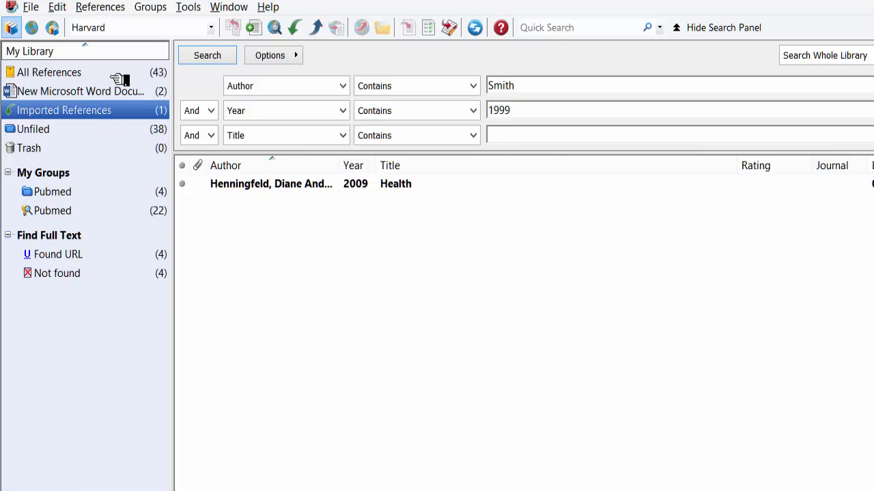
# Create a new group named "Books" under My Groups.
pyautogui.click(150, 8)
pyautogui.click(158, 33)
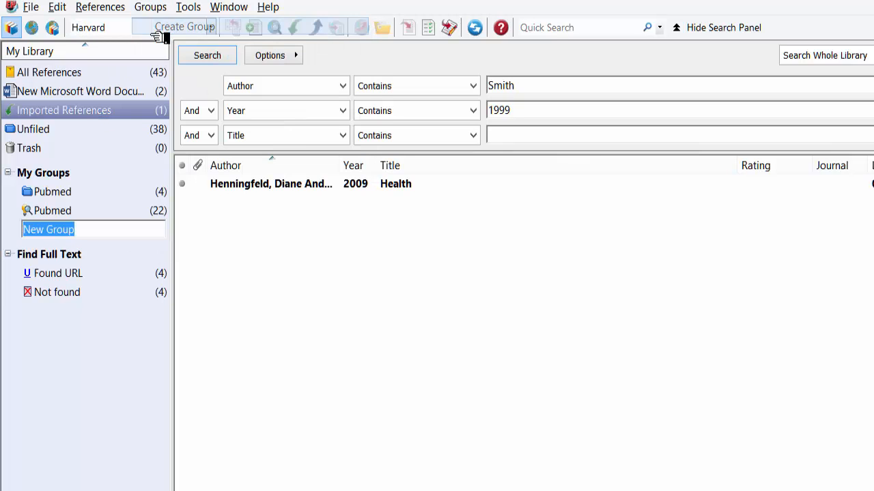
pyautogui.write('Books')
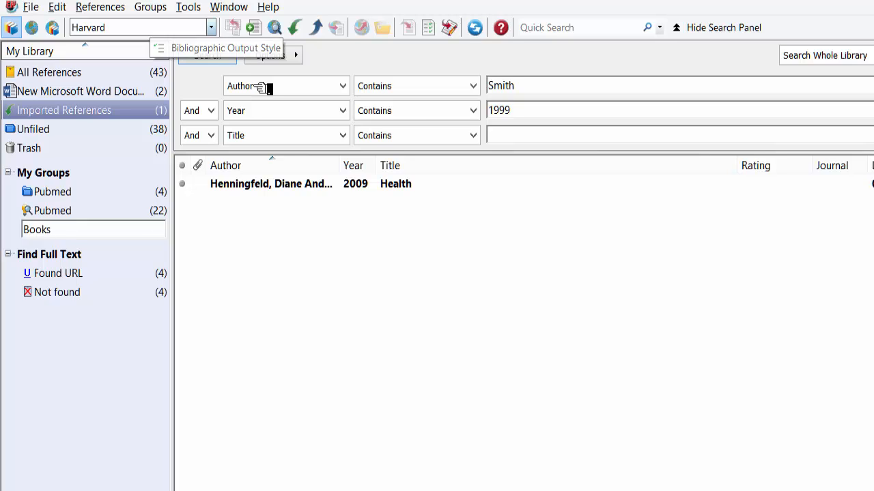
pyautogui.press('Return')
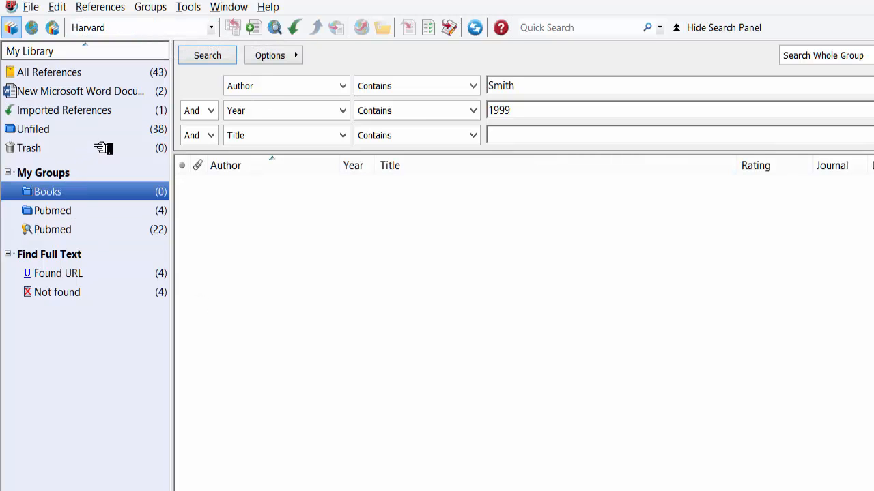
# Add the imported 2009 book "Health" to the Books group and display that group.
pyautogui.click(82, 117)
pyautogui.click(232, 189)
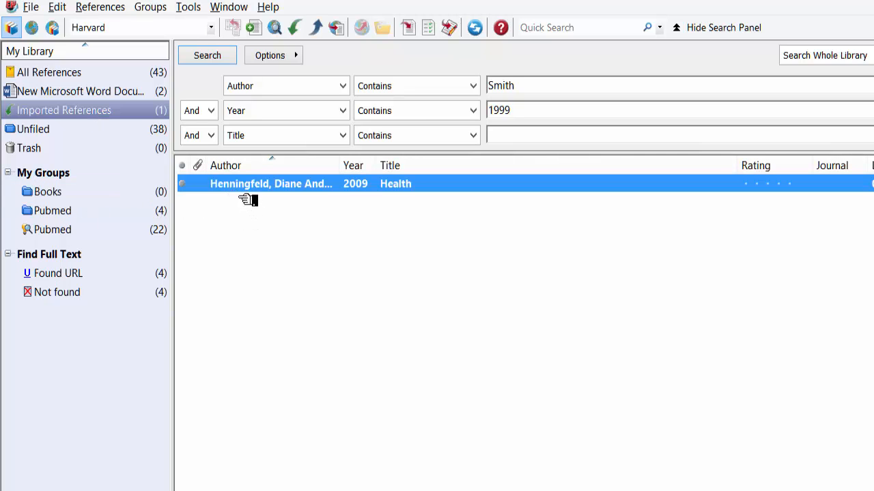
pyautogui.moveTo(239, 187); pyautogui.dragTo(48, 204)
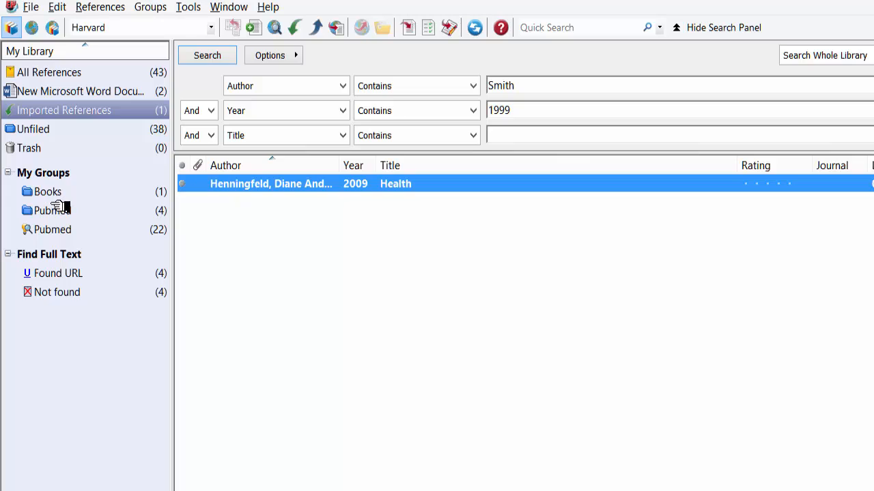
pyautogui.click(49, 195)
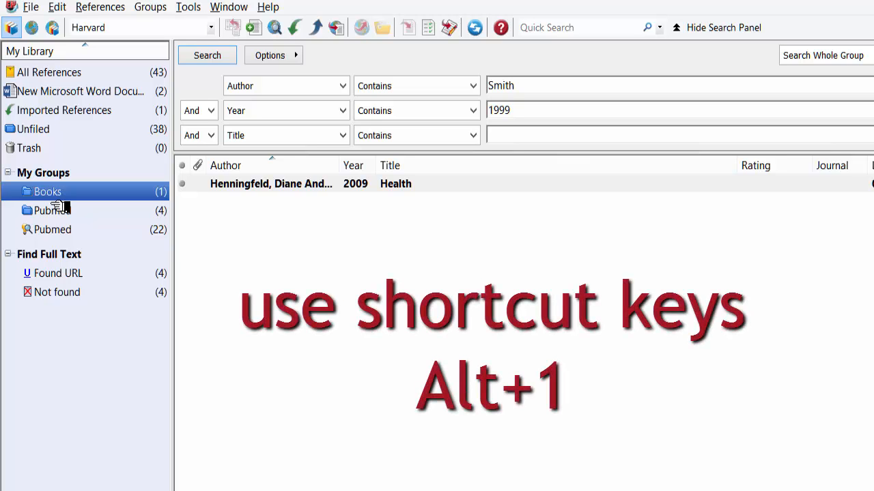
# Switch to the Word document and add the word "book" after the last in-text citation.
pyautogui.hotkey('alt', '1')
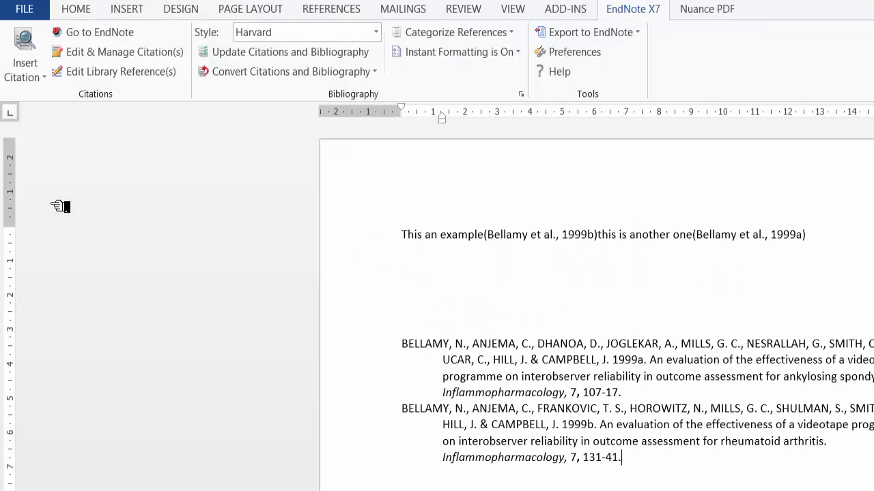
pyautogui.click(814, 239)
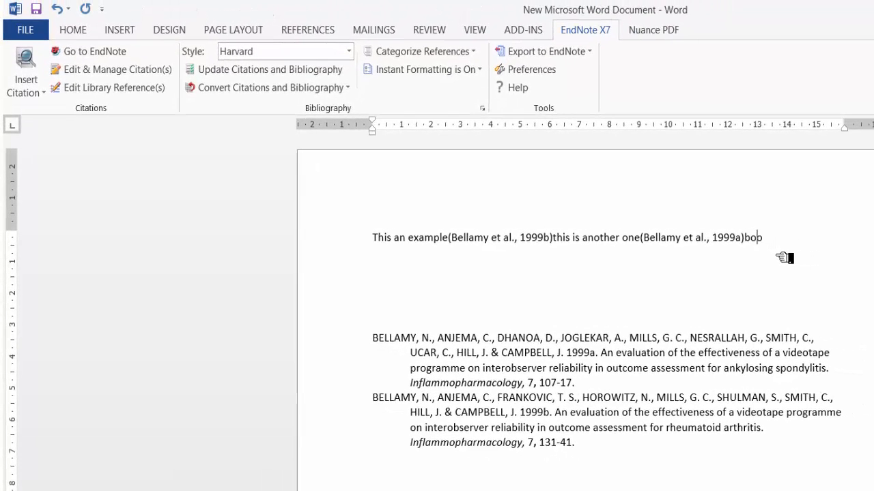
pyautogui.write('book')
# Return to EndNote, select the book "Health" in the Books group and open the bibliography configuration for the Word document.
pyautogui.click(113, 58)
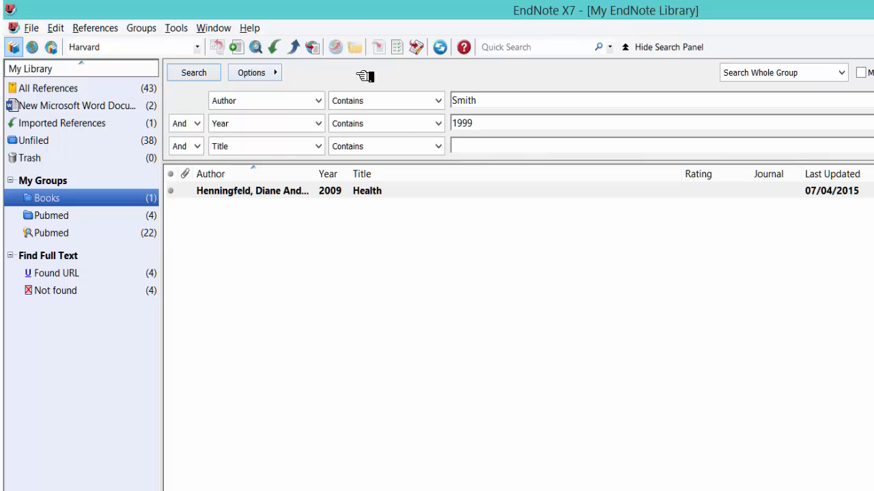
pyautogui.click(386, 193)
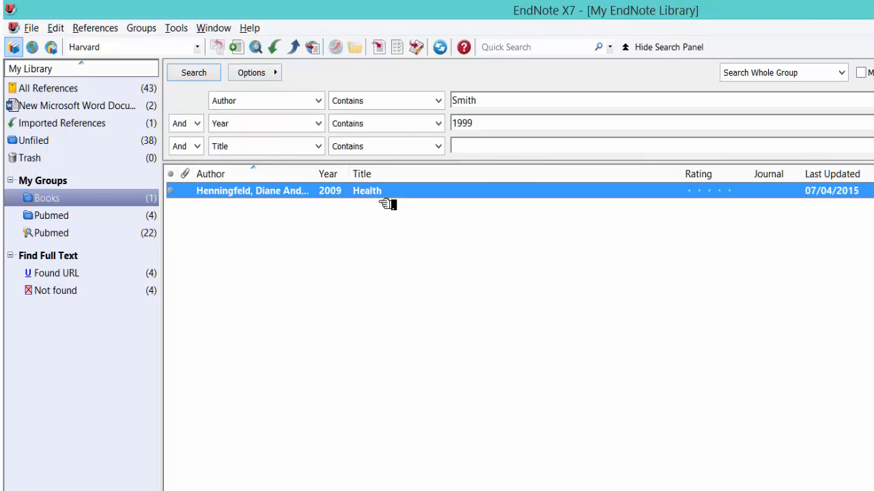
pyautogui.click(398, 49)
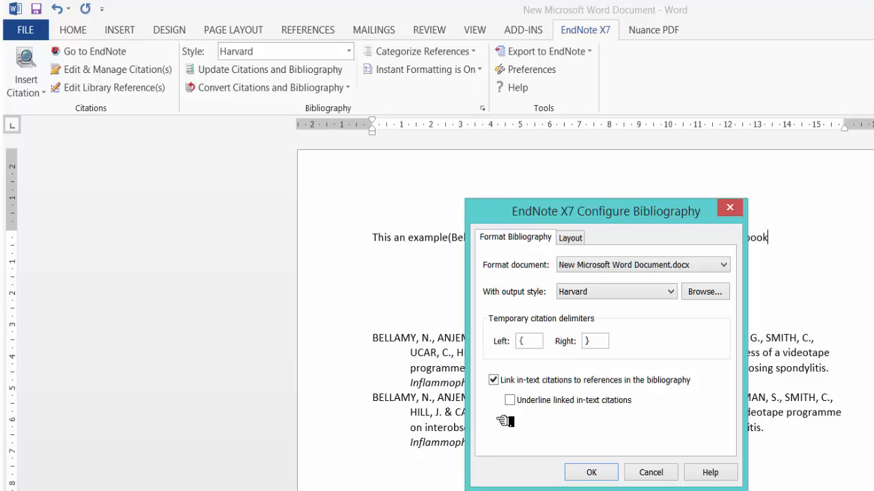
# Examine the bibliography's layout settings, including the font and line spacing choices, and close the configuration without saving.
pyautogui.click(575, 242)
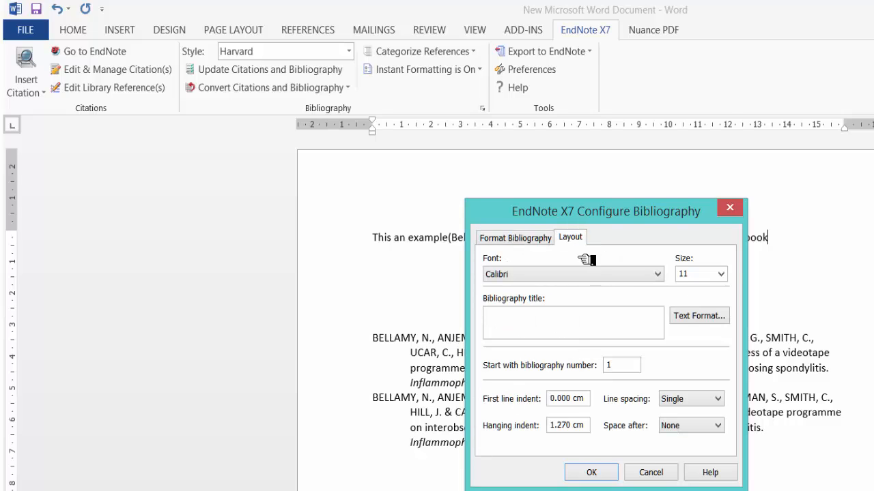
pyautogui.click(591, 280)
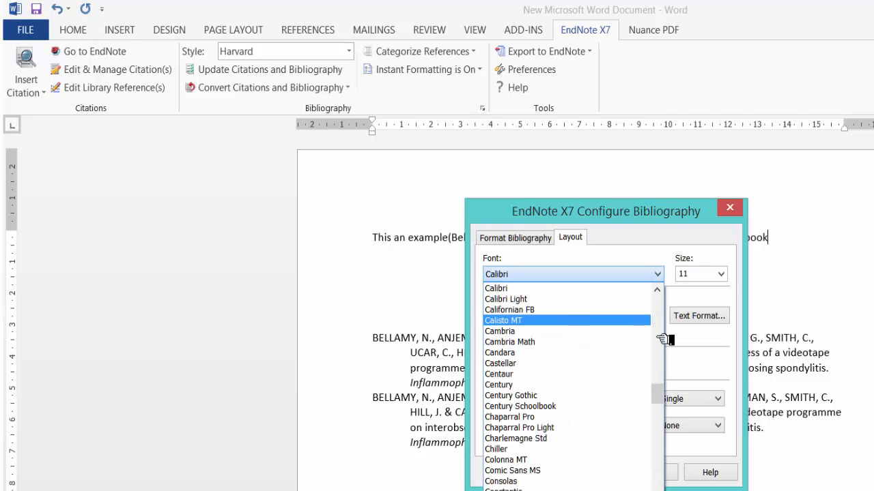
pyautogui.moveTo(659, 404); pyautogui.dragTo(663, 490)
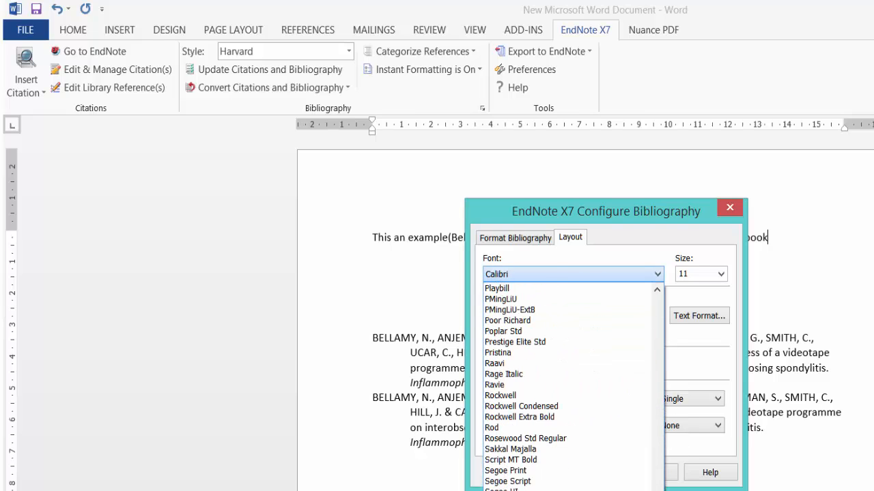
pyautogui.click(657, 215)
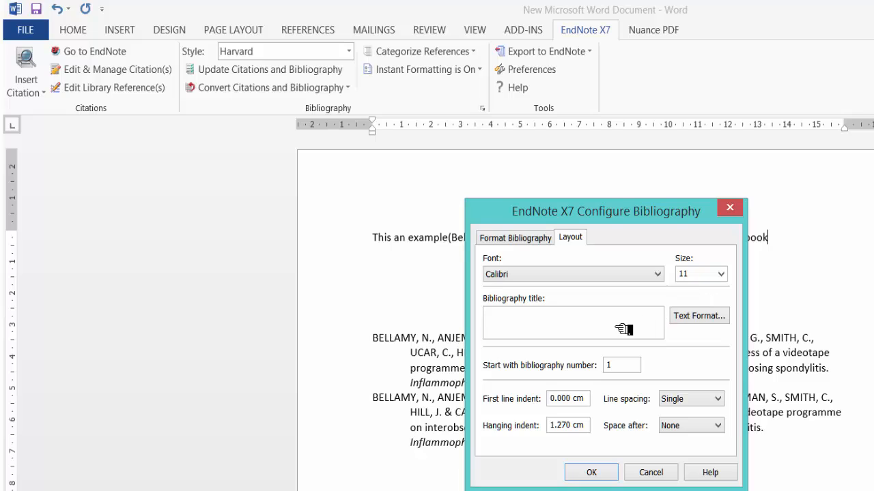
pyautogui.click(697, 410)
pyautogui.click(699, 411)
pyautogui.click(648, 478)
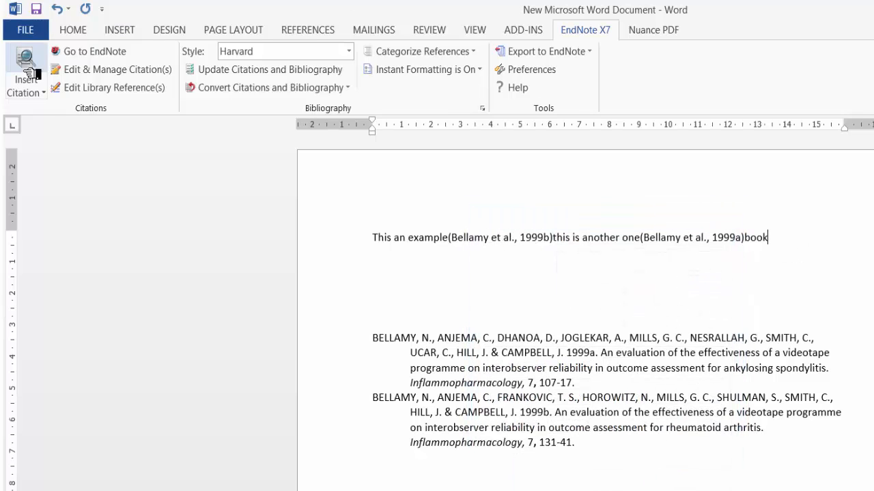
# Insert the citation for the selected book "Health" from EndNote into the Word document and highlight its bibliography entry.
pyautogui.click(102, 53)
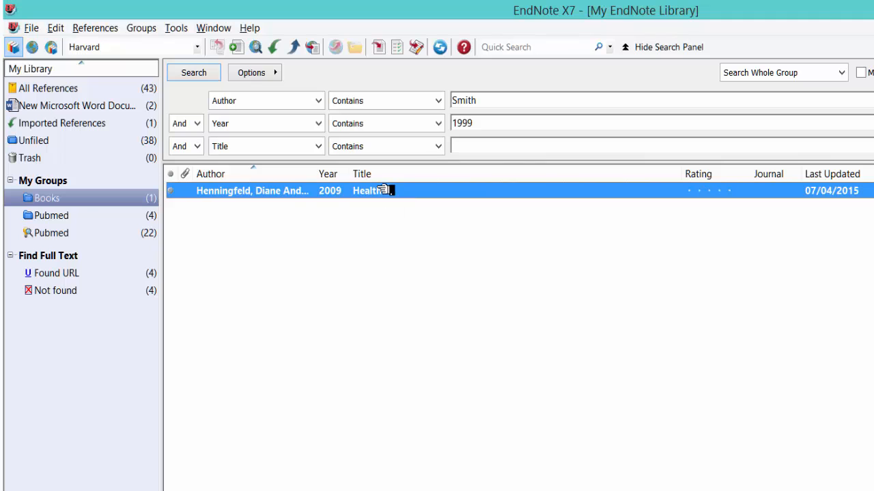
pyautogui.click(383, 55)
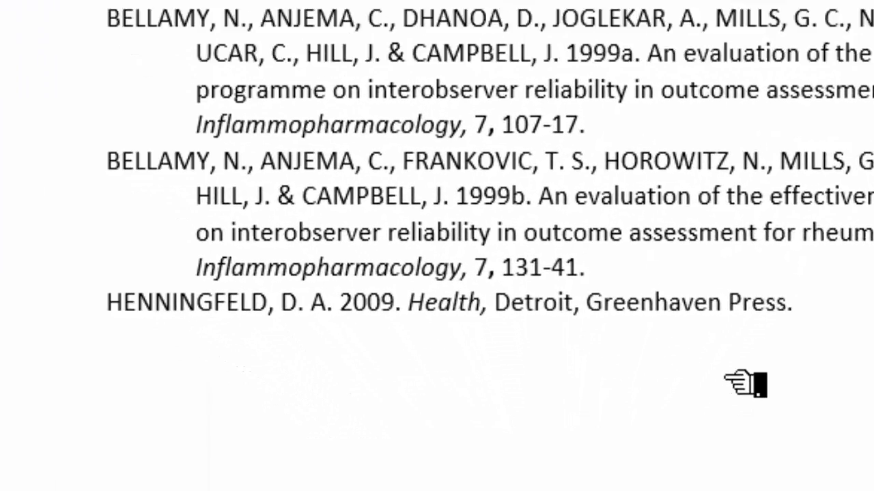
pyautogui.moveTo(794, 332); pyautogui.dragTo(222, 355)
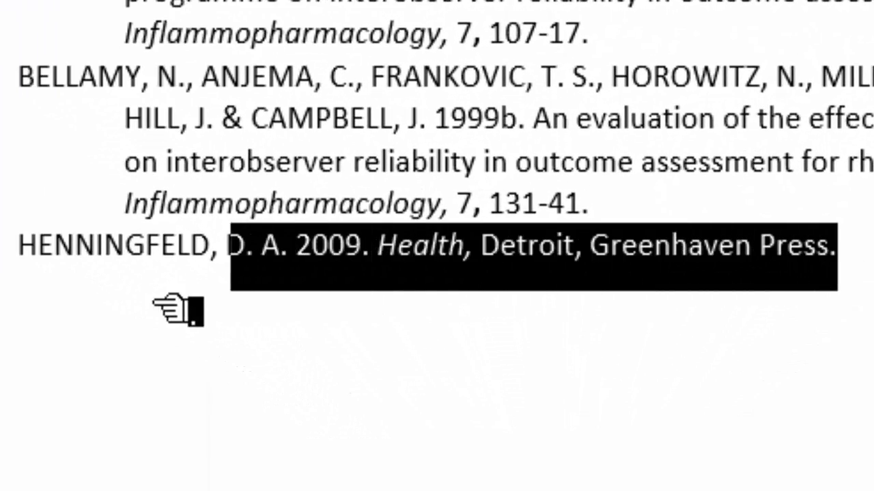
pyautogui.moveTo(154, 304); pyautogui.dragTo(27, 306)
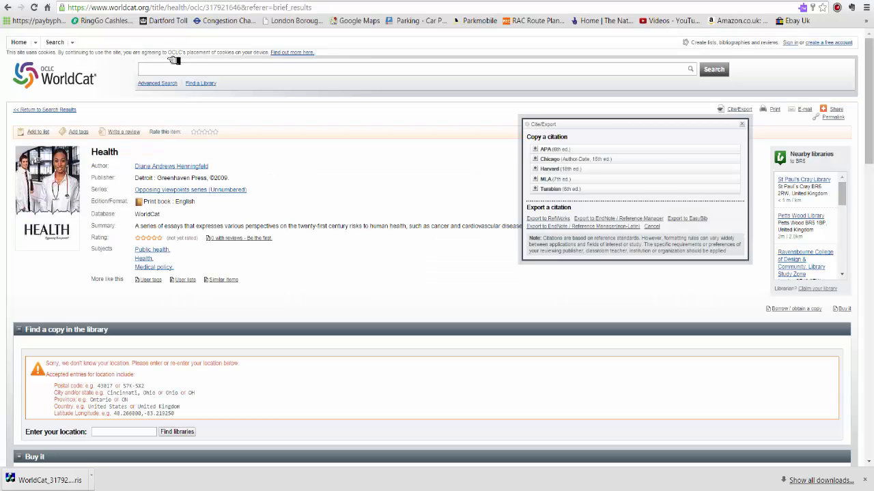
# Switch to the browser, search the web for "endnote output styles" and open EndNote's output styles page.
pyautogui.click(134, 8)
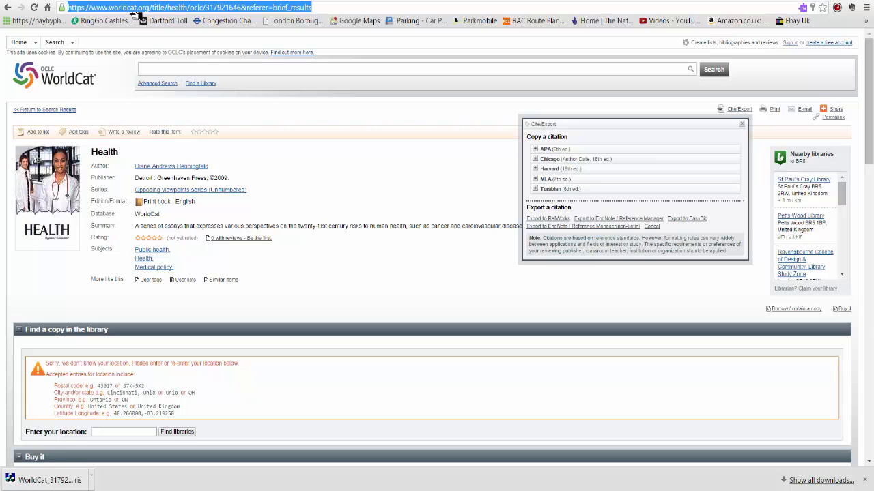
pyautogui.write('endnote')
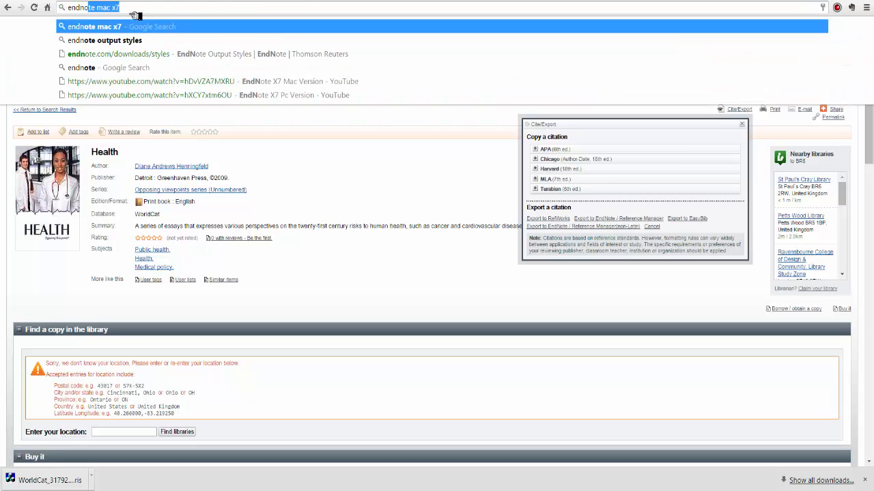
pyautogui.write('e')
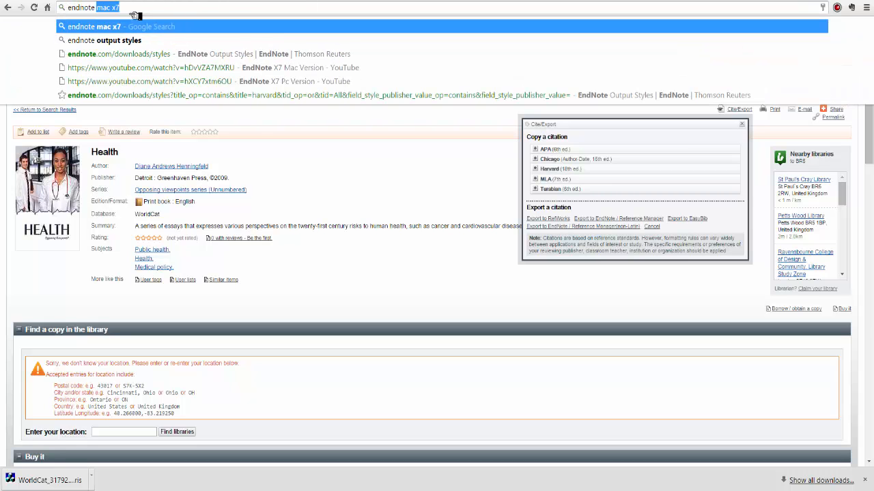
pyautogui.write(' output s')
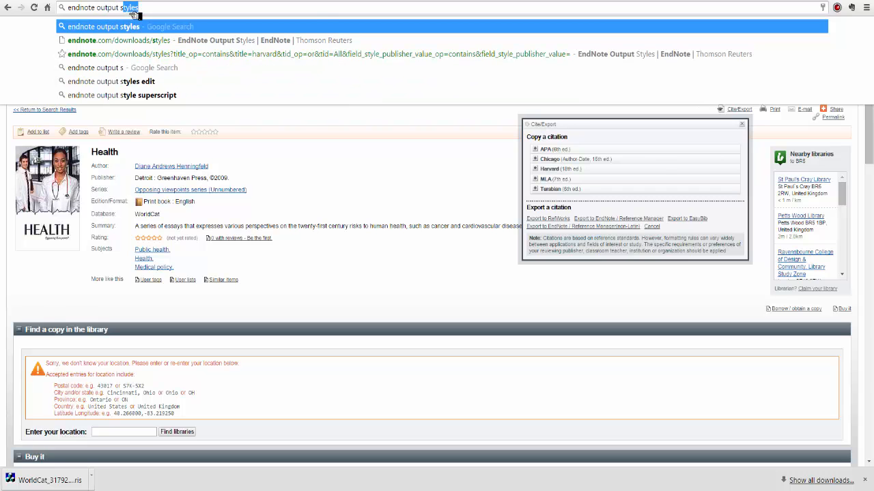
pyautogui.write('tyles')
pyautogui.press('Return')
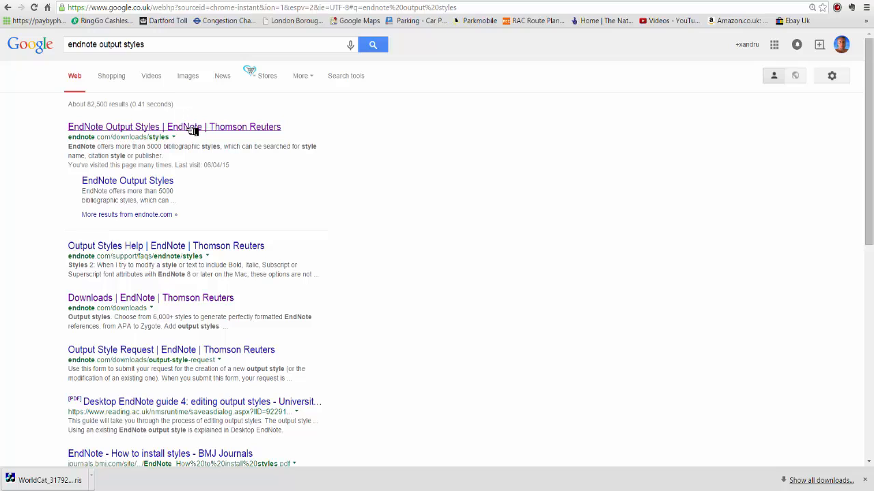
pyautogui.click(193, 131)
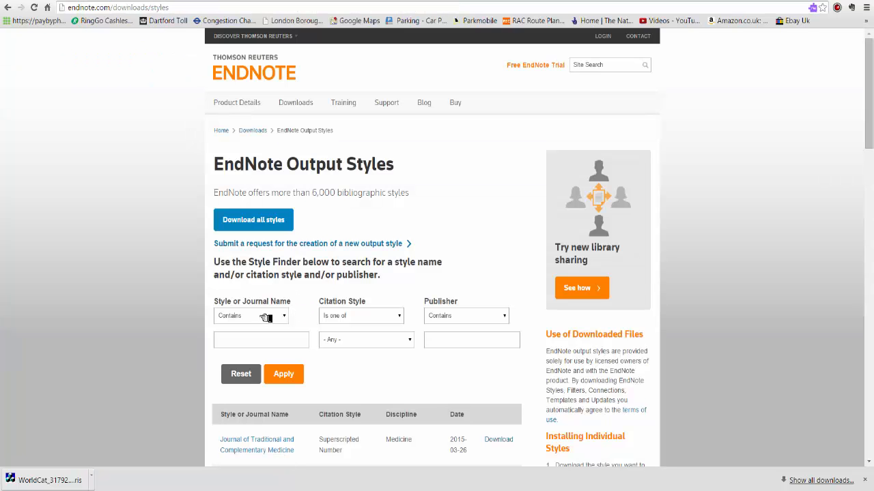
# Filter the output styles by a style or journal name containing "harvard".
pyautogui.click(344, 321)
pyautogui.click(348, 327)
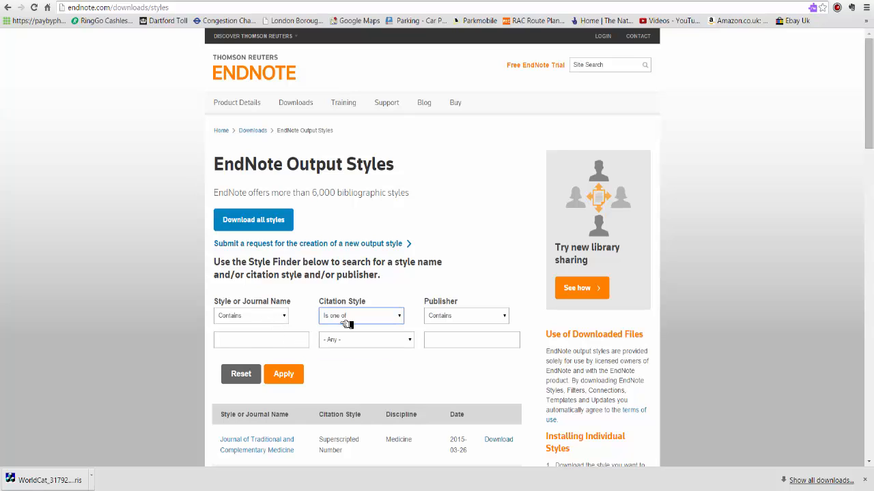
pyautogui.click(261, 342)
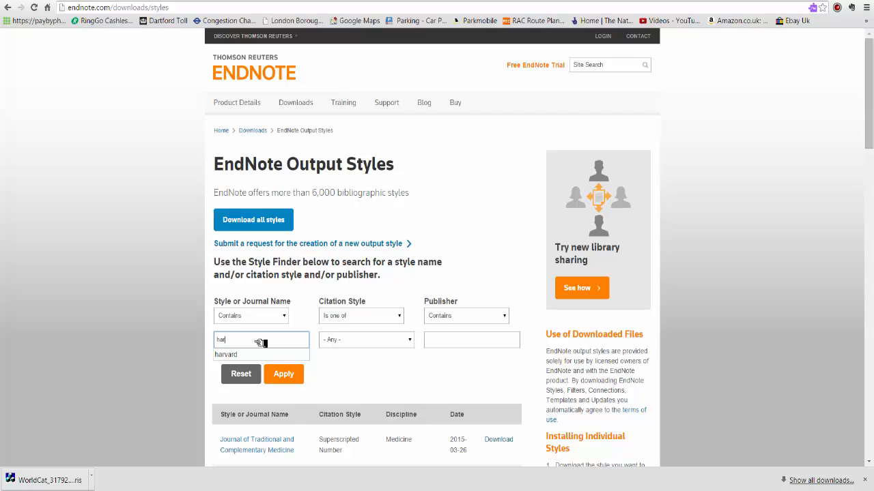
pyautogui.write('vard')
pyautogui.press('Return')
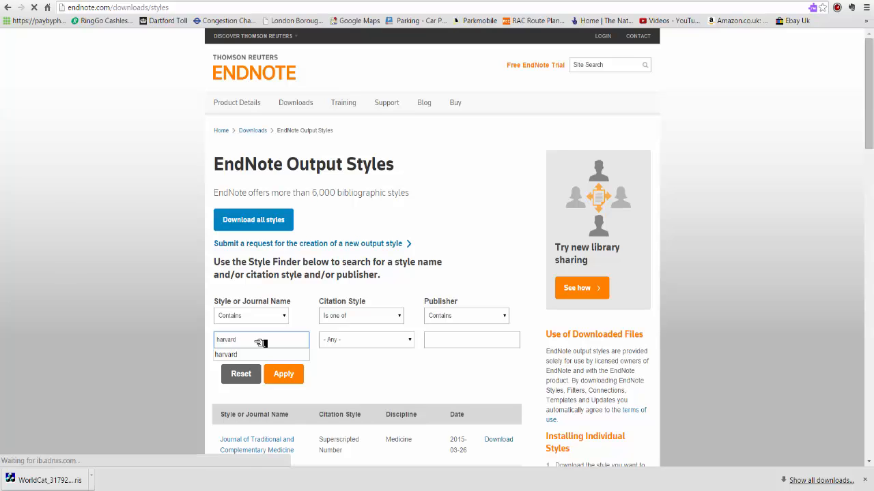
pyautogui.click(283, 377)
# Download the Harvard (York University) output style and show the Downloads folder.
pyautogui.scroll(-3, 409, 410)
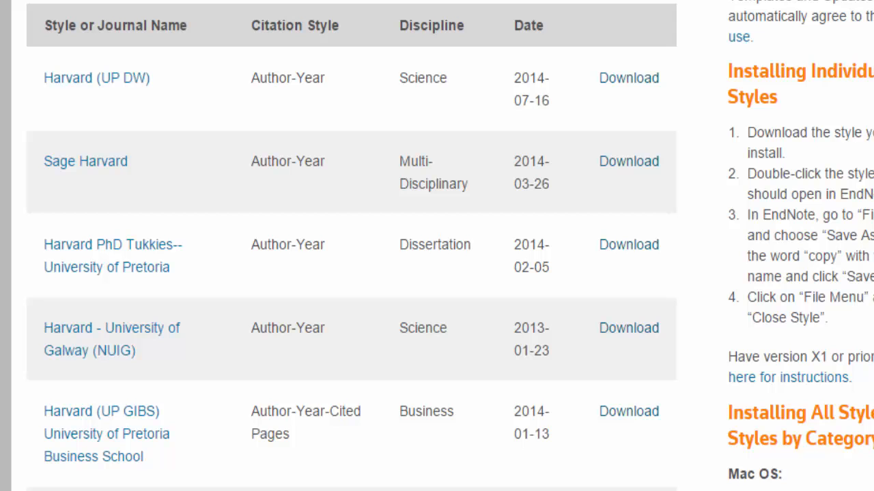
pyautogui.scroll(-3, 437, 246)
pyautogui.scroll(-3, 437, 246)
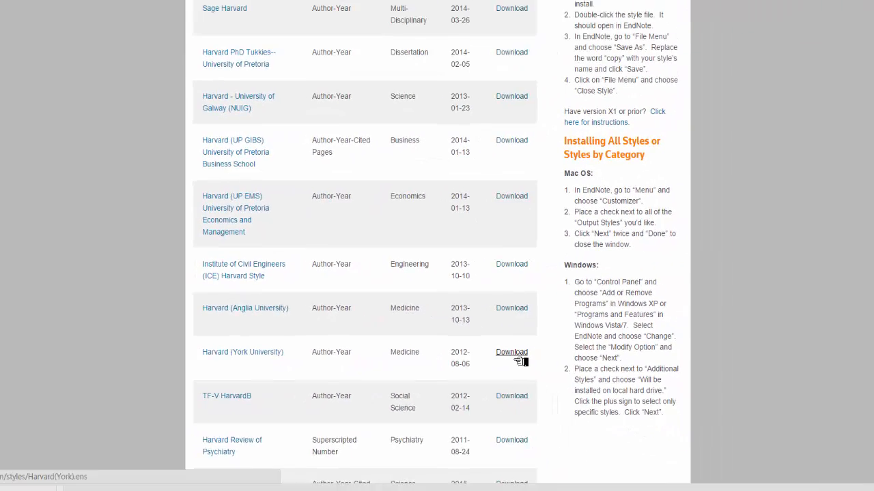
pyautogui.click(638, 409)
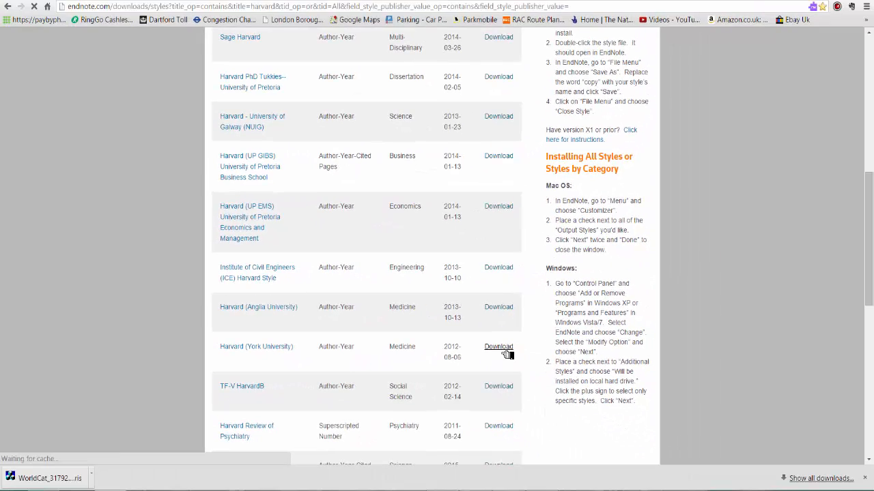
pyautogui.click(90, 474)
pyautogui.click(116, 441)
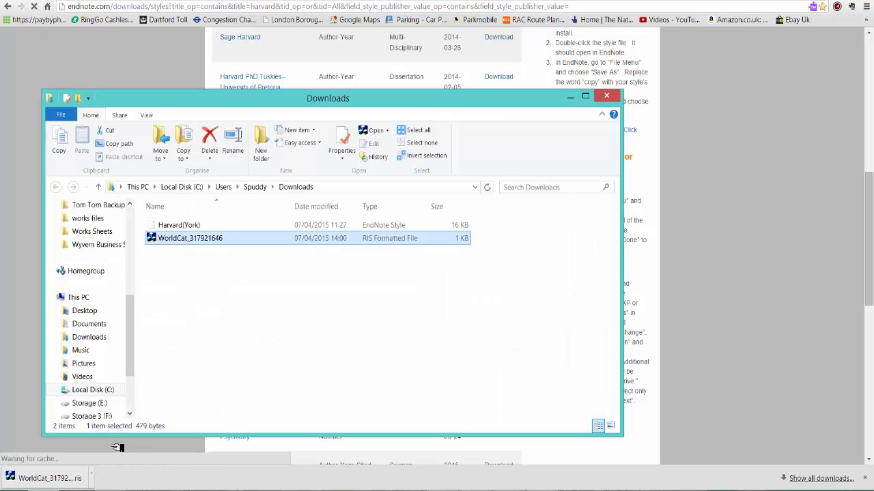
# Open the downloaded Harvard(York) style file in EndNote's style editor.
pyautogui.click(191, 228)
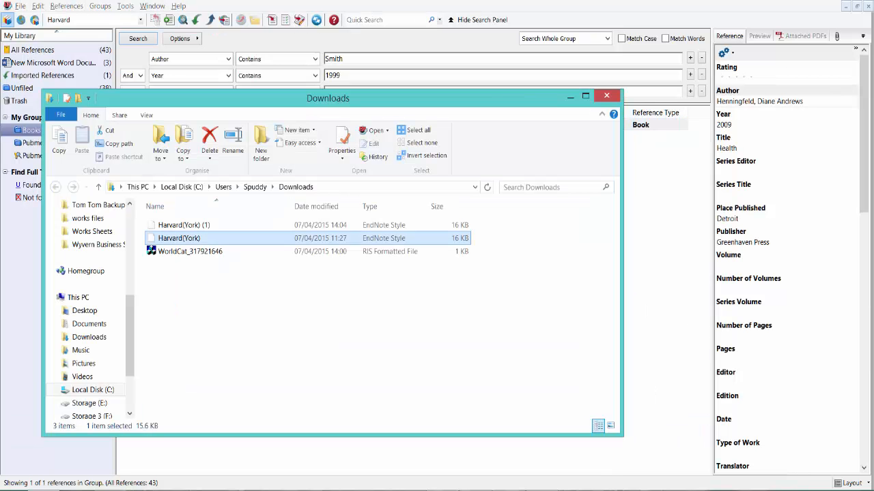
pyautogui.moveTo(187, 239); pyautogui.dragTo(189, 251)
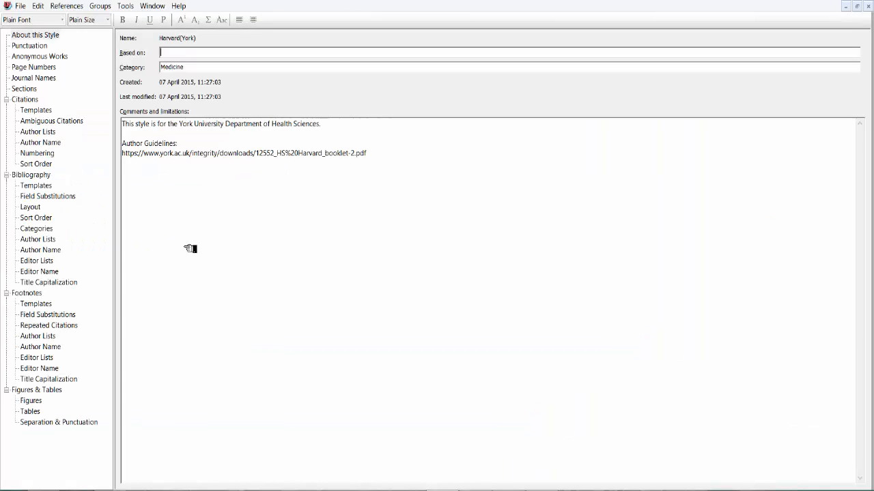
# Open the Harvard(York) style file from the Downloads folder with EndNote X7 and close the folder window.
pyautogui.click(52, 490)
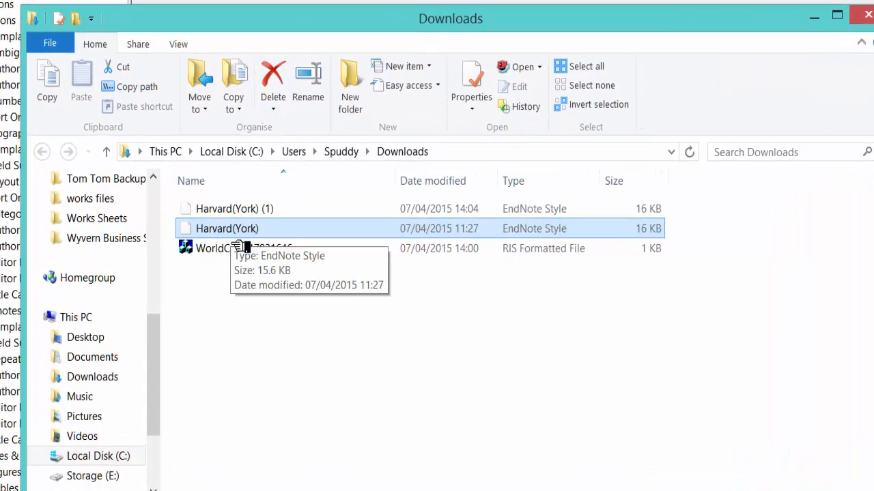
pyautogui.rightClick(235, 236)
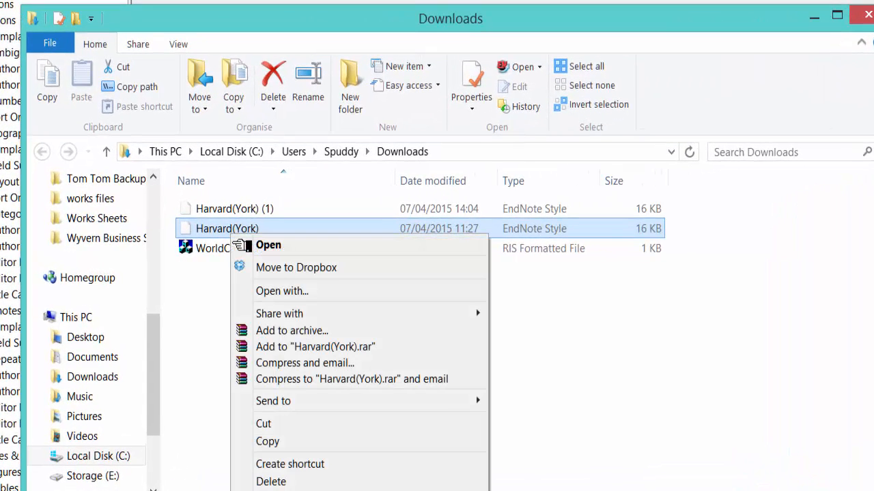
pyautogui.click(299, 293)
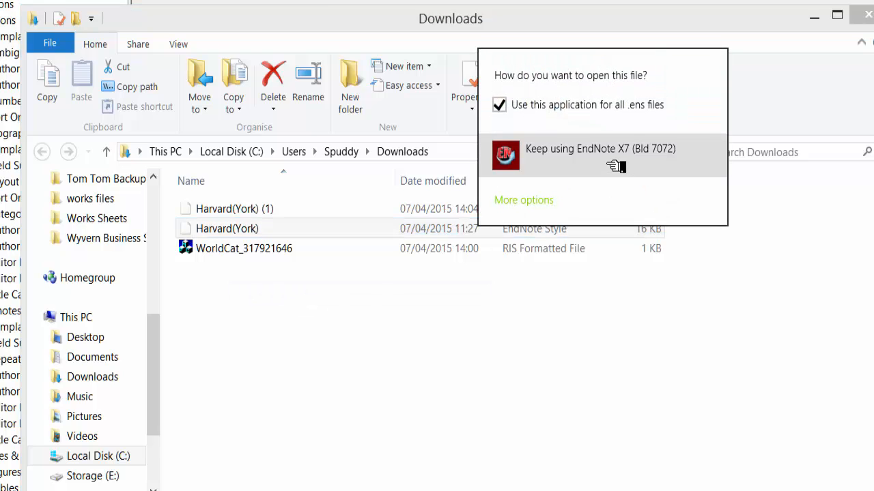
pyautogui.click(616, 166)
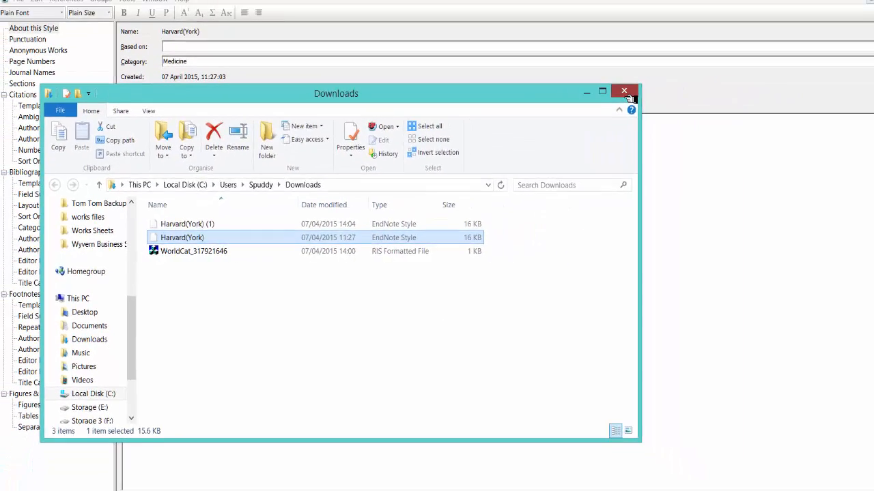
pyautogui.click(754, 53)
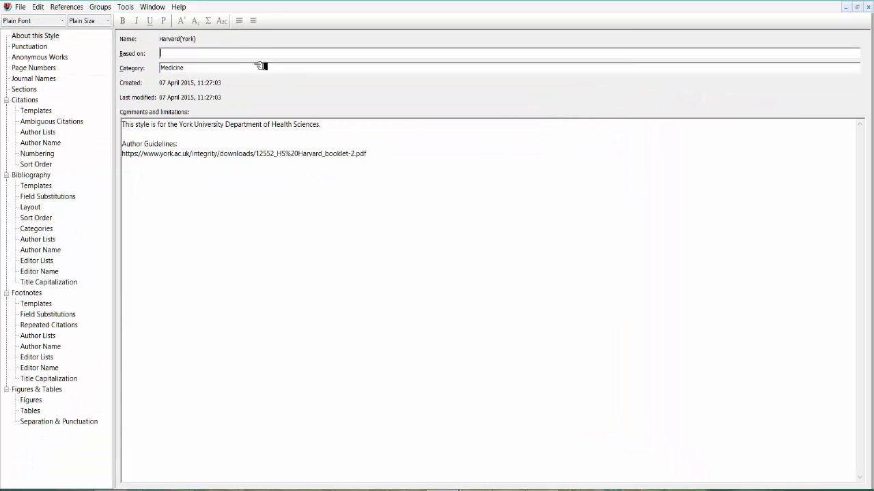
# Review the style's punctuation, anonymous works, page numbers, journal names and sections settings, plus its bibliography templates.
pyautogui.click(195, 71)
pyautogui.click(48, 48)
pyautogui.click(51, 58)
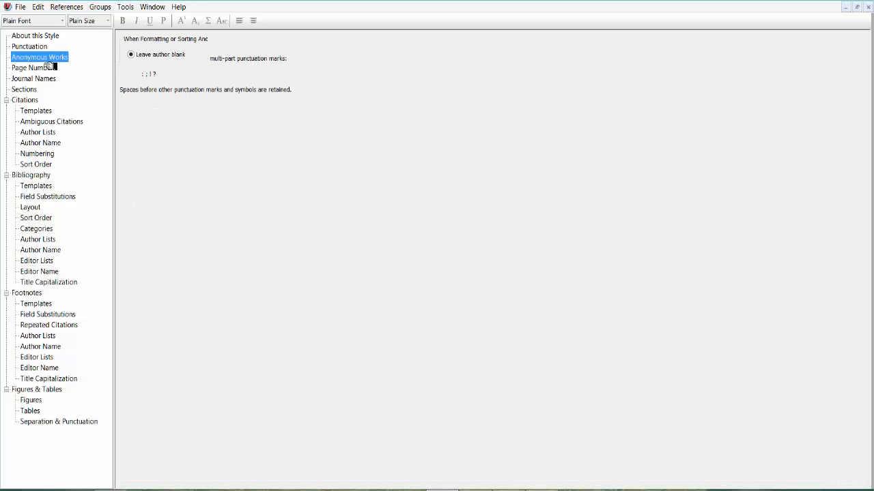
pyautogui.click(53, 67)
pyautogui.click(49, 77)
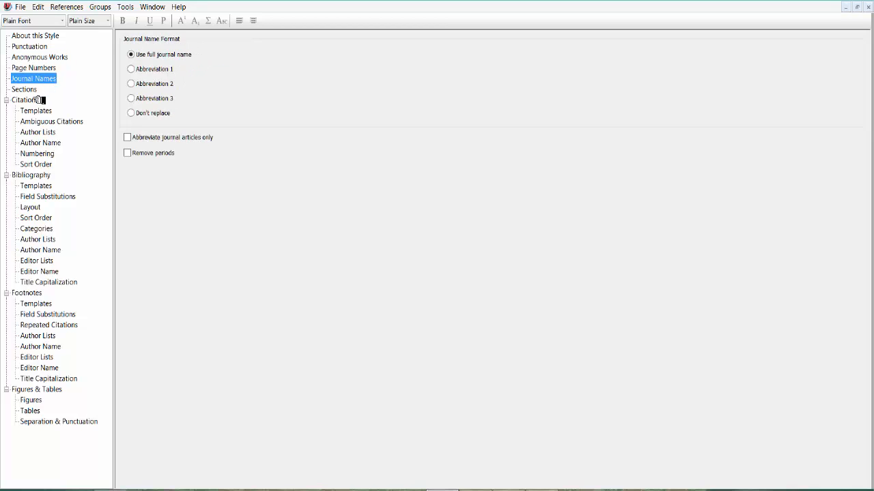
pyautogui.click(36, 90)
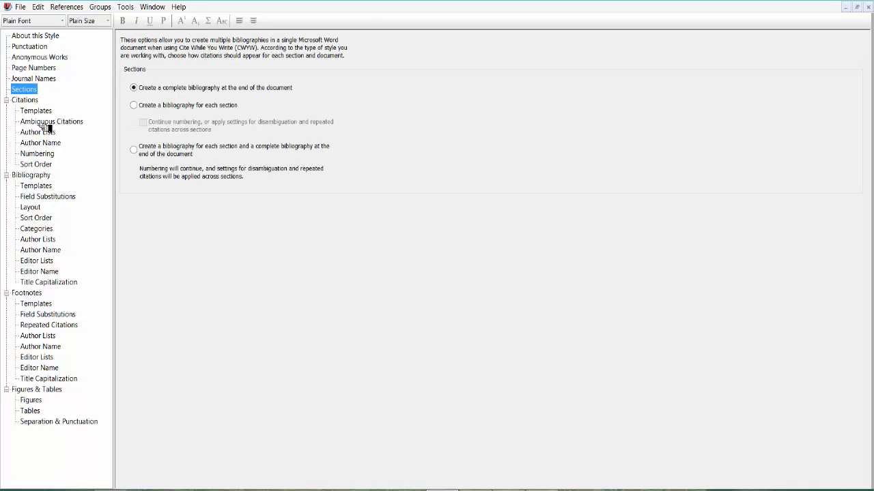
pyautogui.click(45, 187)
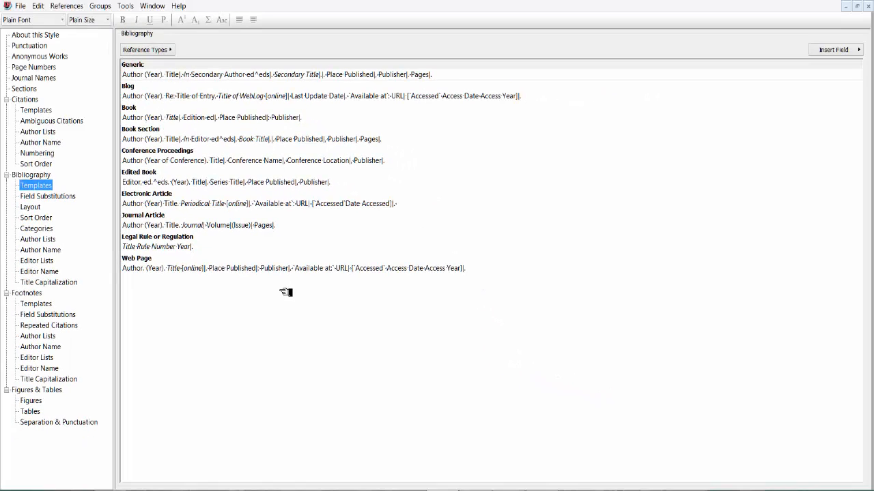
# Save the style as "Harvard(York) main one" and close it.
pyautogui.click(20, 7)
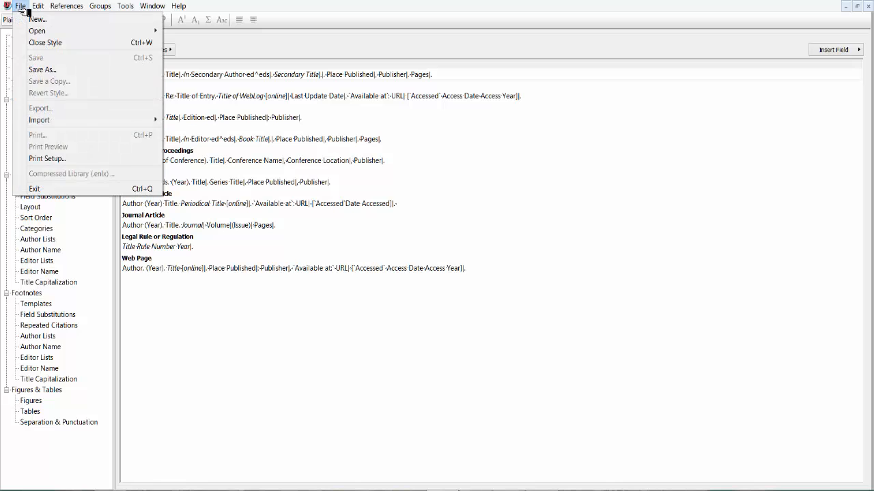
pyautogui.click(49, 73)
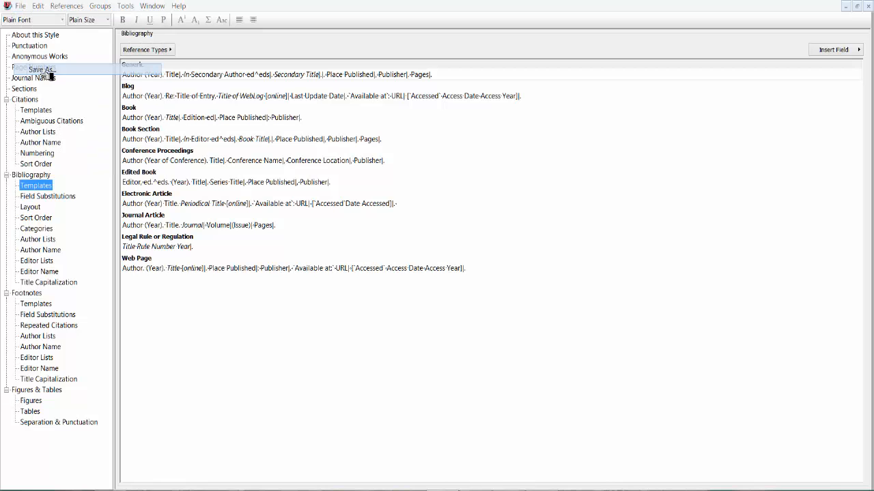
pyautogui.click(428, 241)
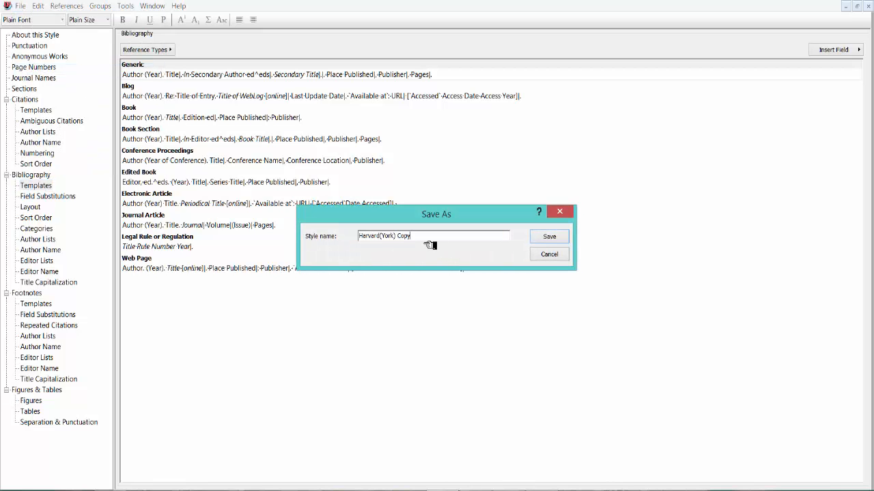
pyautogui.press('BackSpace')
pyautogui.press('BackSpace')
pyautogui.write('main o')
pyautogui.click(545, 243)
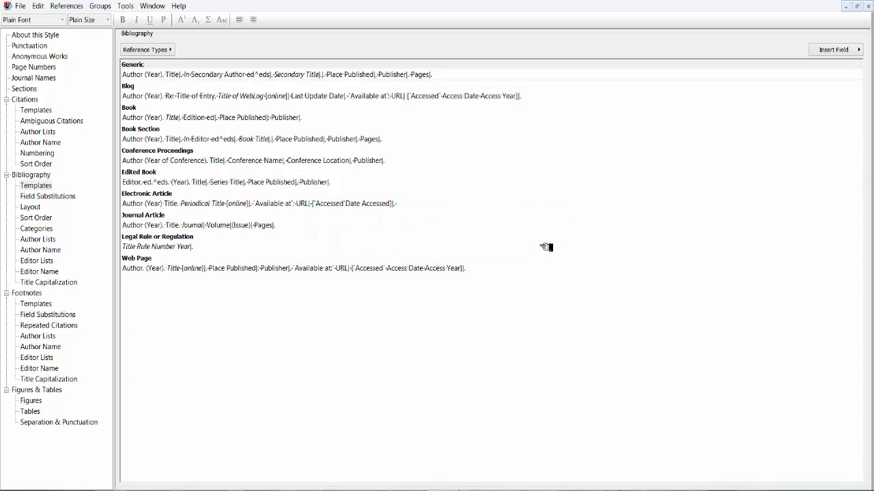
pyautogui.click(23, 7)
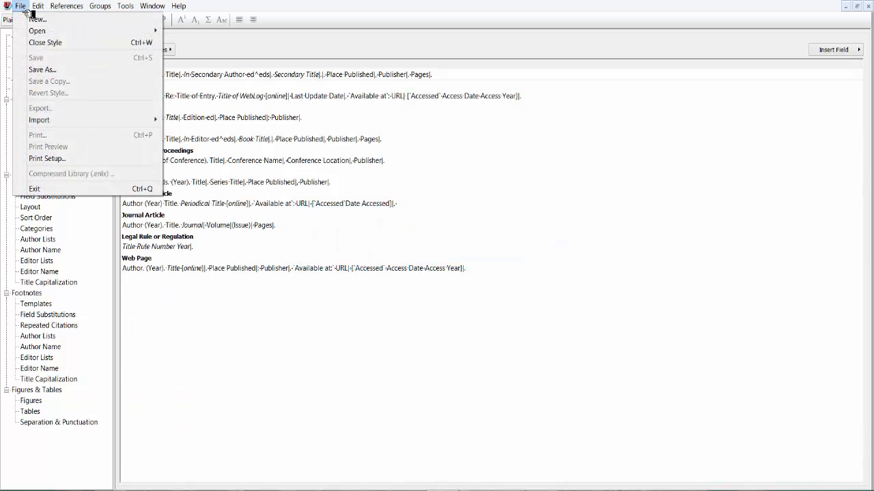
pyautogui.click(41, 43)
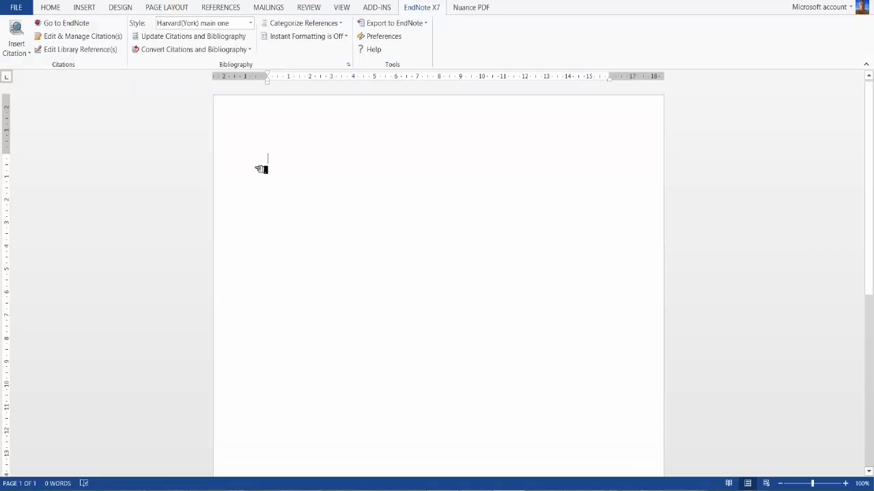
# In the Word document, write "This is a quote" and cite the 1999 ultrasonic imaging article in the Harvard(York) main one style.
pyautogui.write('This is a ')
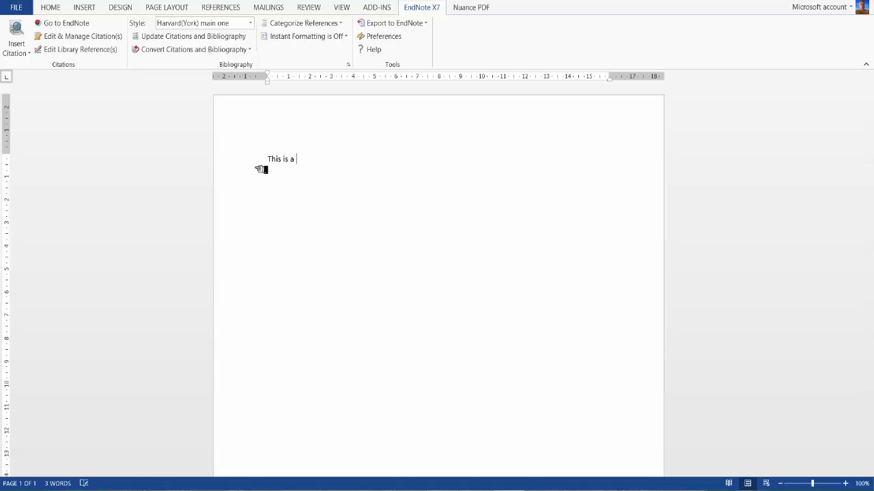
pyautogui.write('quote')
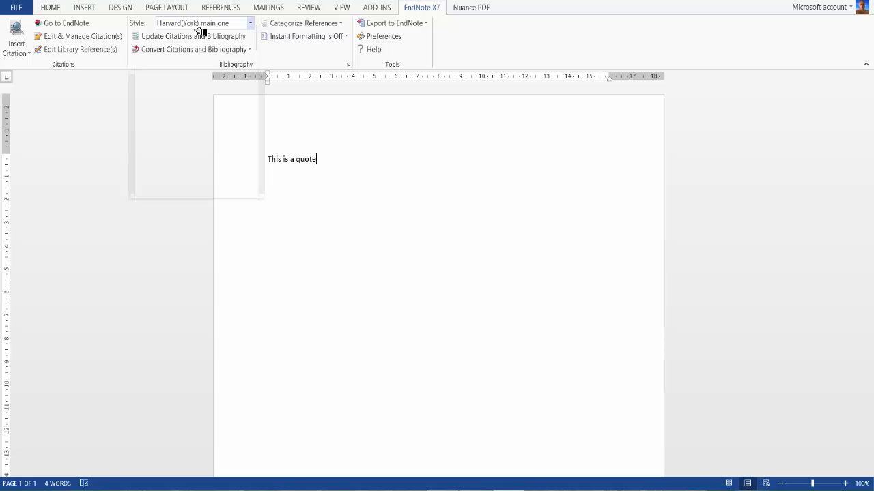
pyautogui.click(251, 26)
pyautogui.click(251, 26)
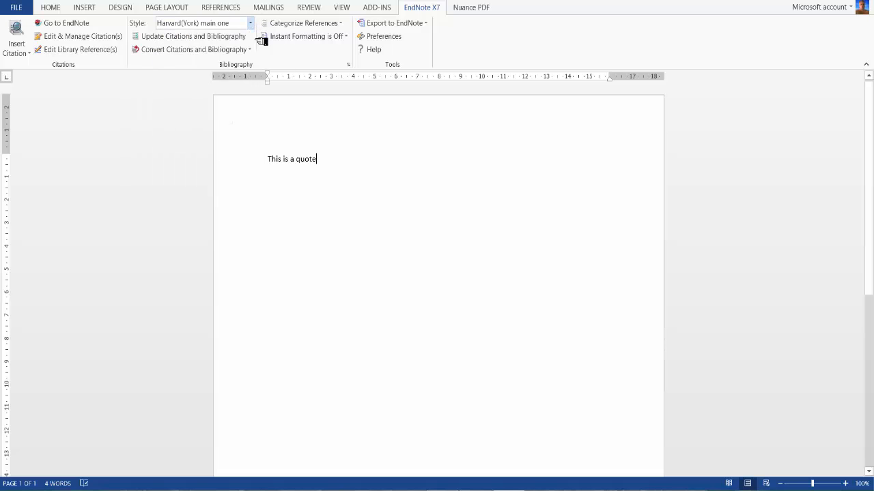
pyautogui.click(29, 55)
pyautogui.click(37, 67)
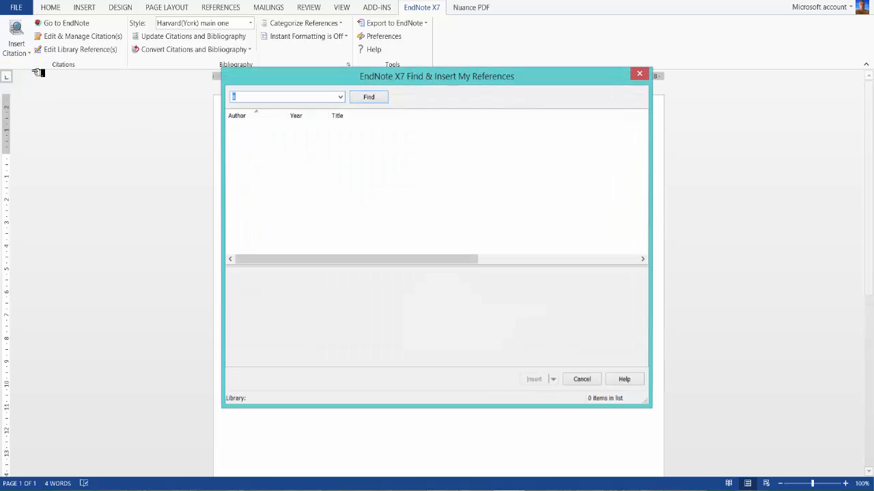
pyautogui.click(321, 186)
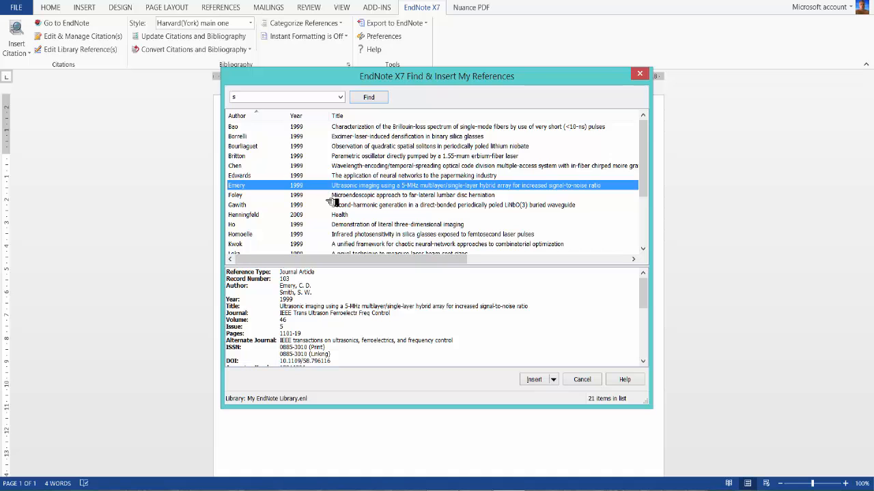
pyautogui.click(537, 383)
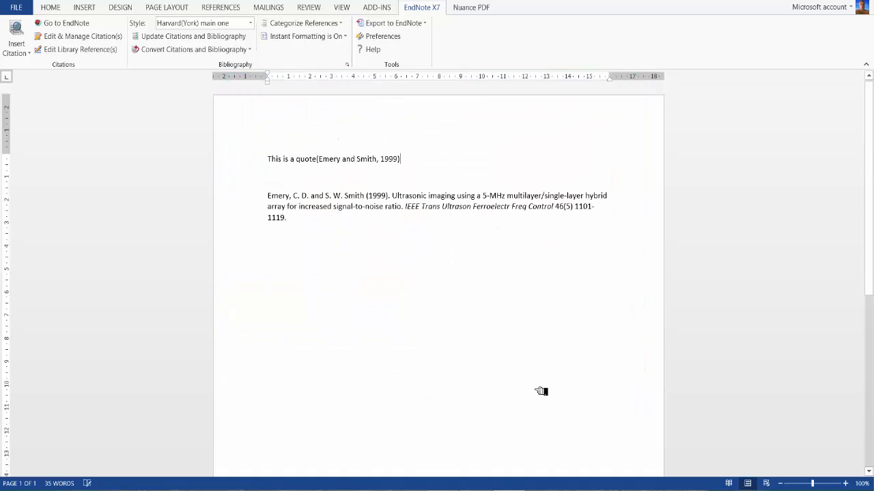
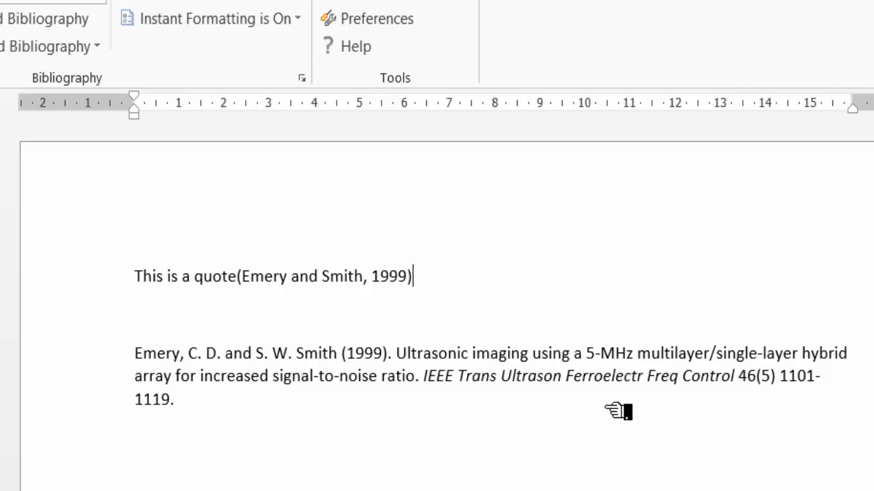
# Delete all the document text, including the citation and bibliography, and set the citation style to MHRA.
pyautogui.moveTo(444, 435); pyautogui.dragTo(99, 187)
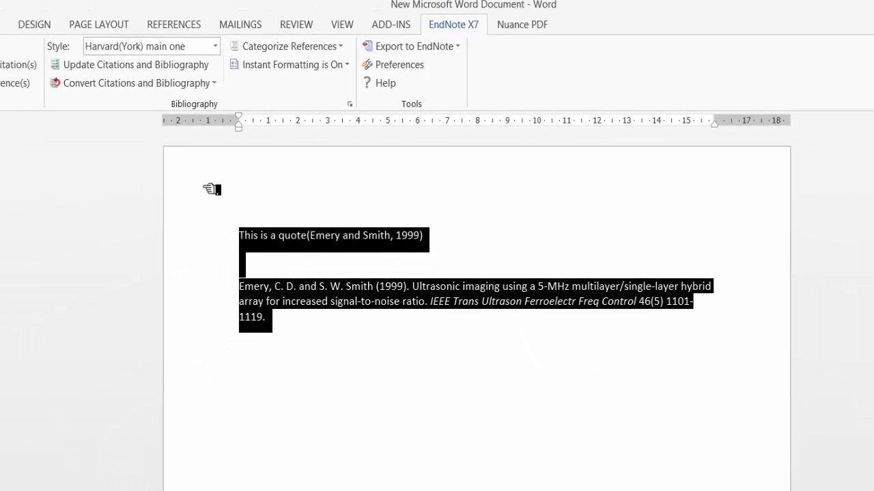
pyautogui.press('Delete')
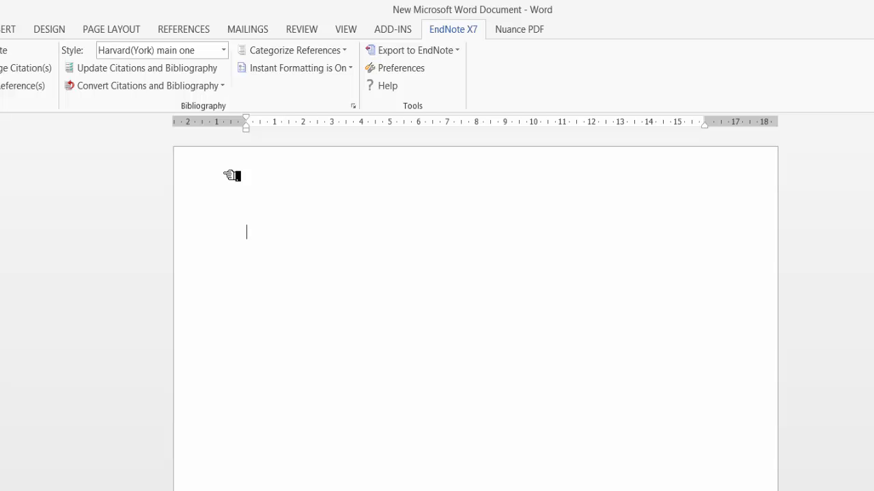
pyautogui.click(224, 52)
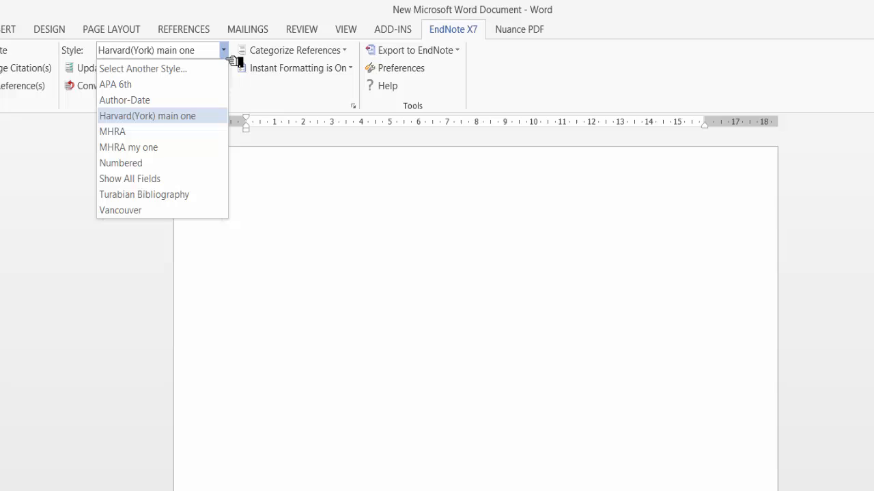
pyautogui.click(179, 140)
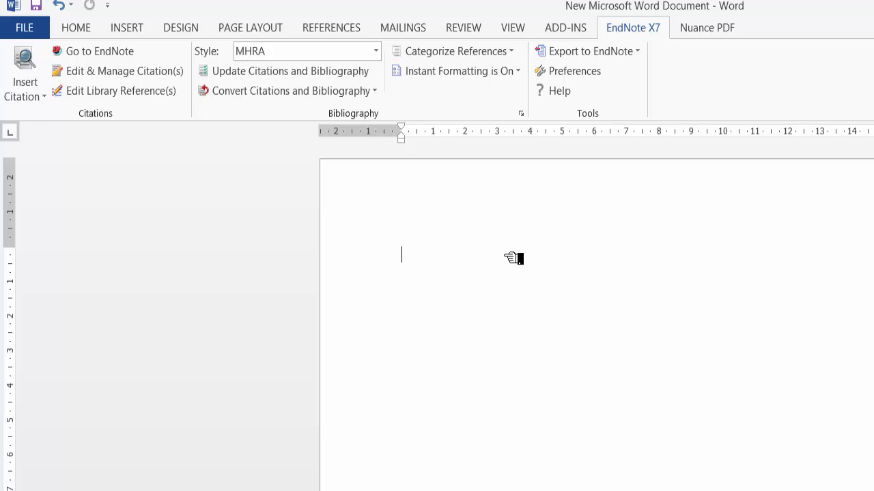
# Write "This a test" and insert a citation for the 1999 wavelength-encoding/temporal-spreading article after it.
pyautogui.write('This a test')
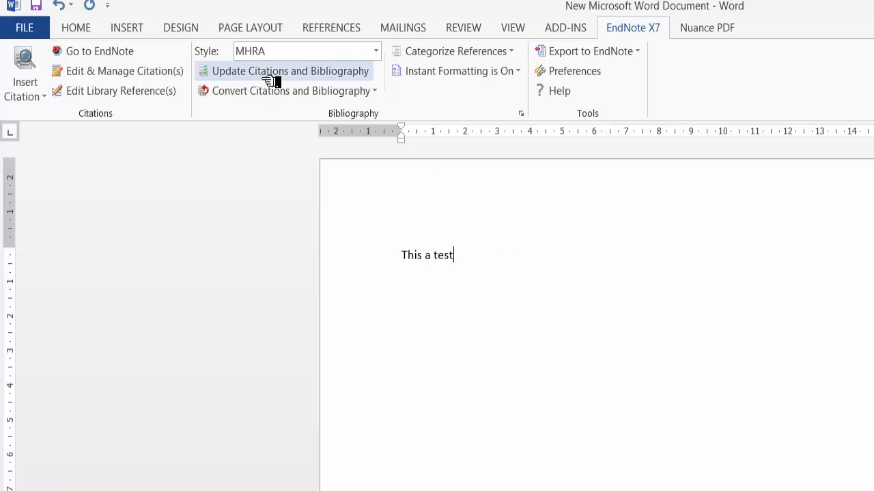
pyautogui.click(43, 97)
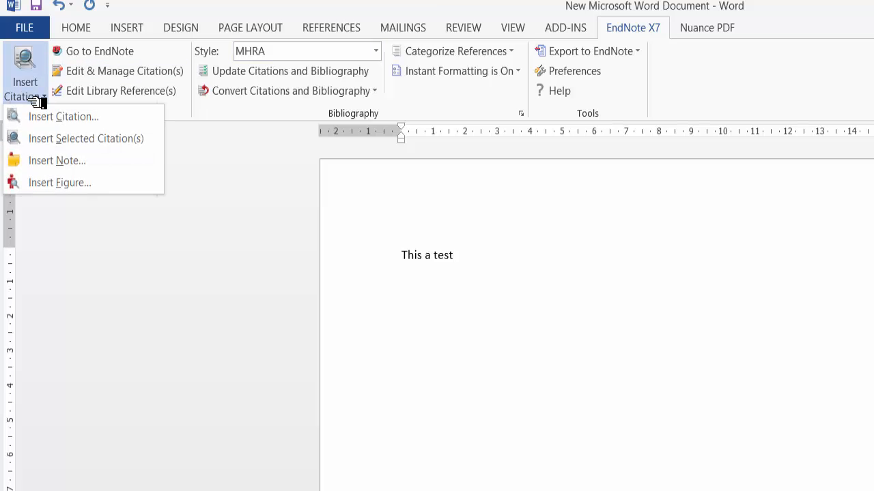
pyautogui.click(42, 107)
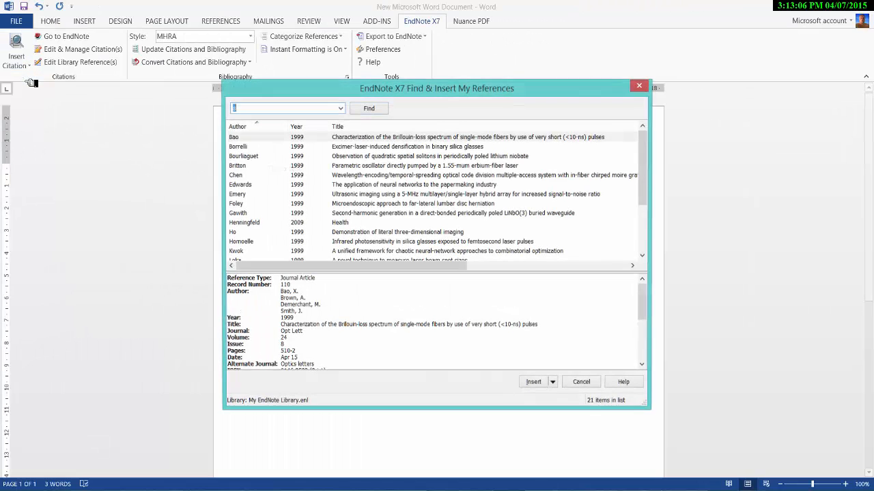
pyautogui.click(429, 177)
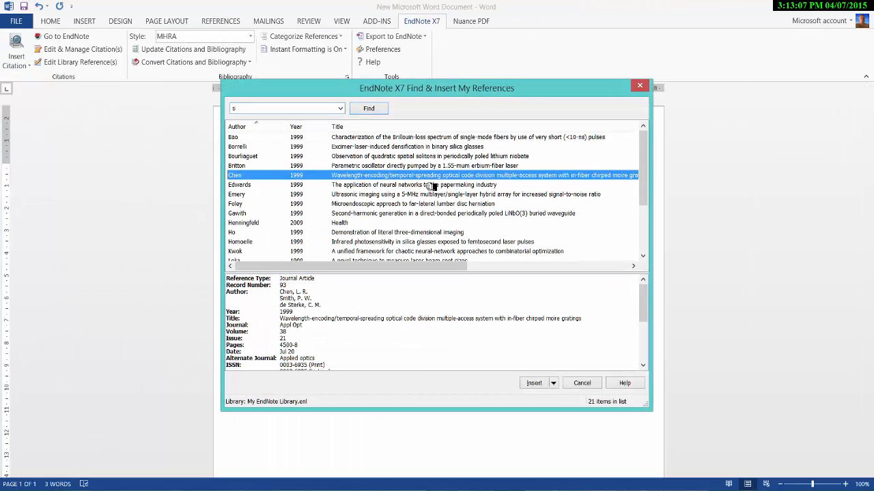
pyautogui.click(539, 383)
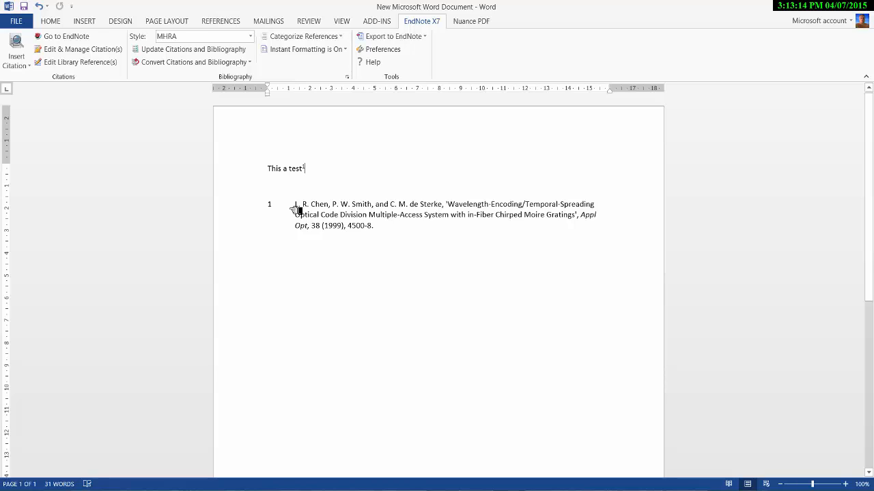
# Continue the line with "my second footnote" and cite the same wavelength-encoding/temporal-spreading article again.
pyautogui.write('my seco')
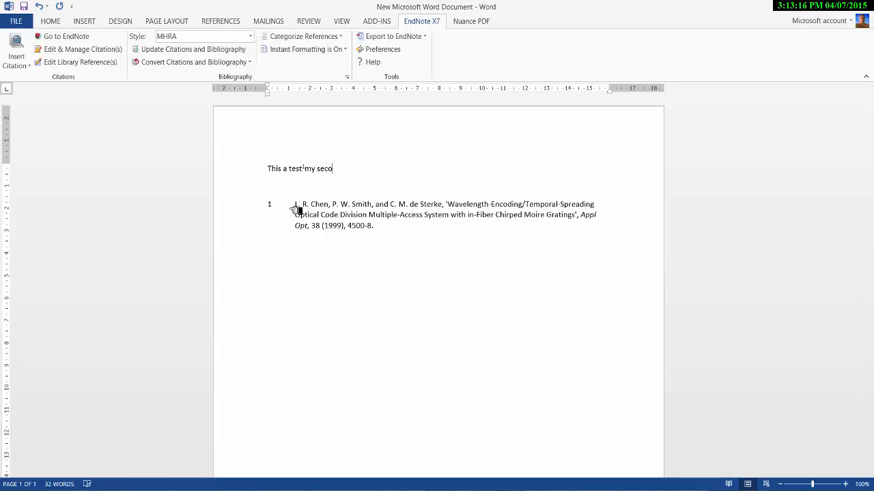
pyautogui.write('nd footnote')
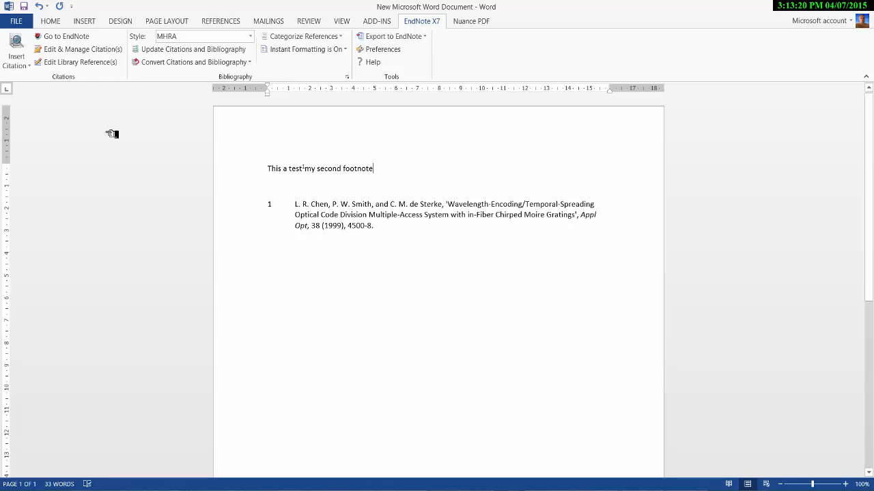
pyautogui.click(20, 64)
pyautogui.click(38, 80)
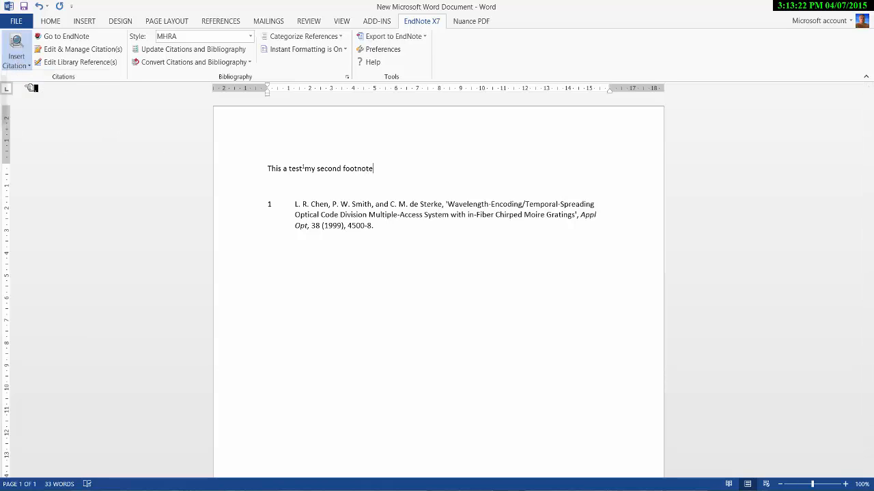
pyautogui.click(433, 178)
pyautogui.click(535, 382)
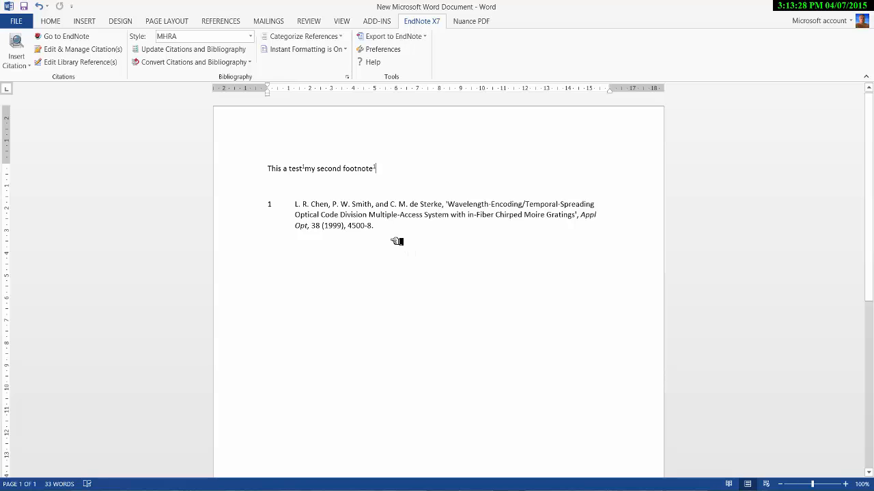
# Continue the line with "another one" and cite the 1999 stratum corneum barrier integrity article after it.
pyautogui.scroll(-6, 390, 335)
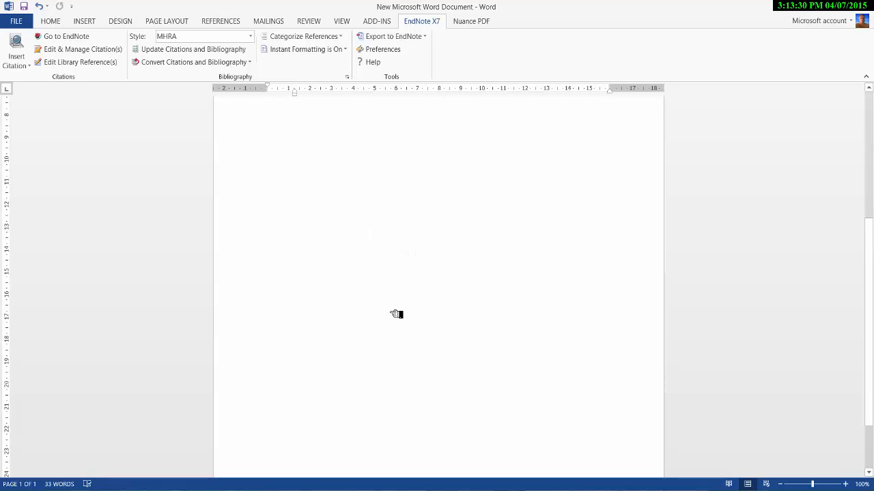
pyautogui.scroll(6, 396, 314)
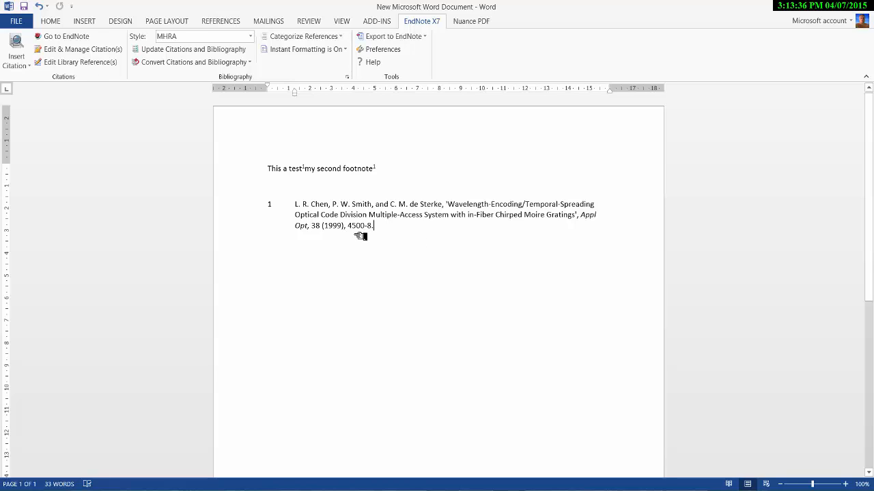
pyautogui.click(397, 173)
pyautogui.write('another one')
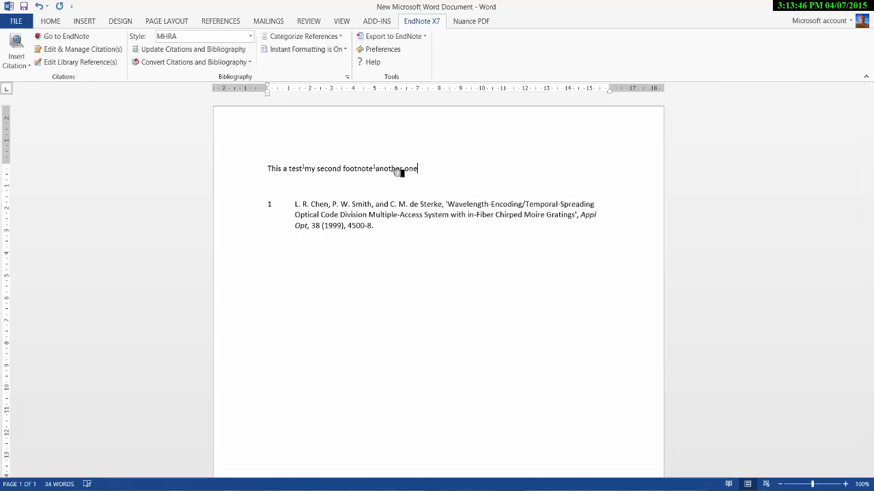
pyautogui.click(16, 46)
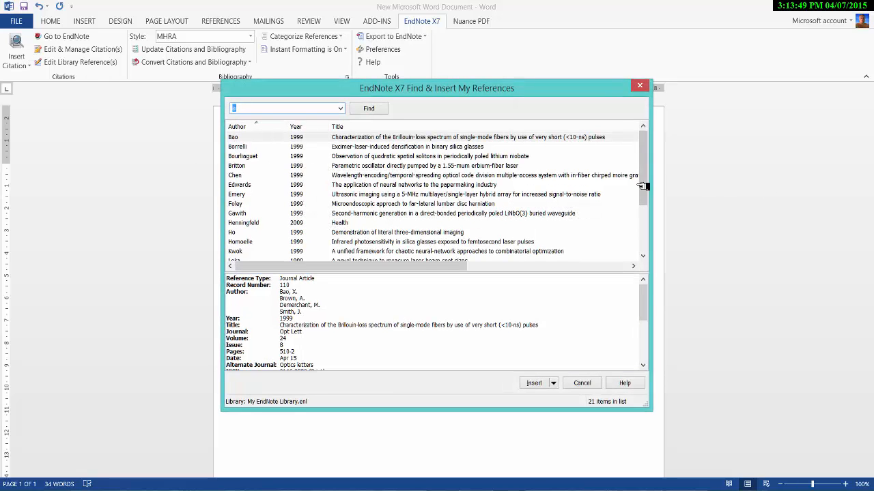
pyautogui.moveTo(643, 170); pyautogui.dragTo(643, 217)
pyautogui.click(433, 242)
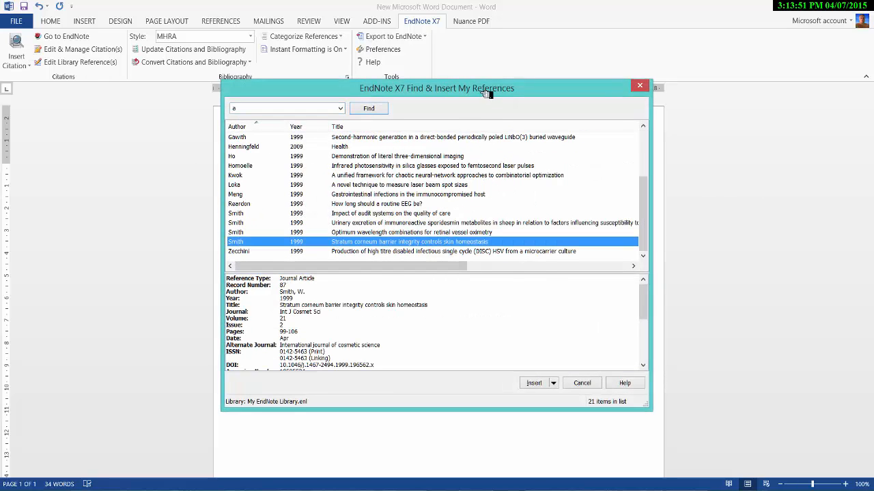
pyautogui.click(545, 389)
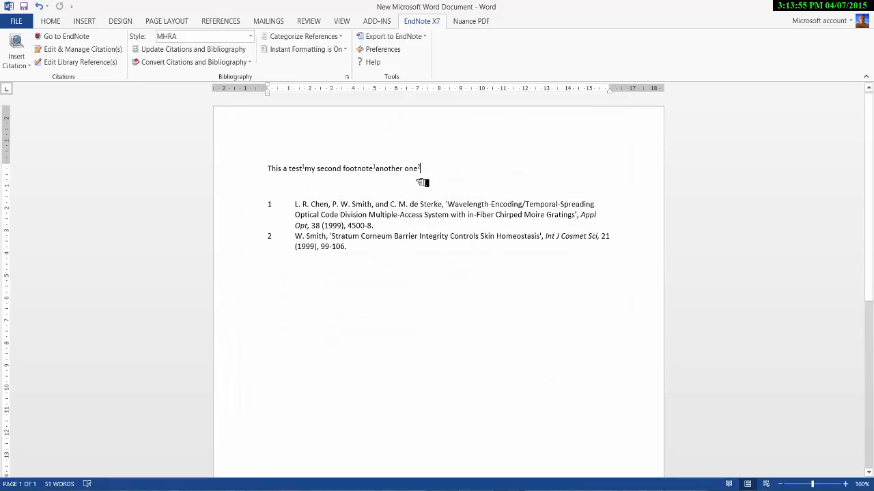
# Insert a run of blank lines between the cited text line and the reference list.
pyautogui.scroll(-3, 869, 205)
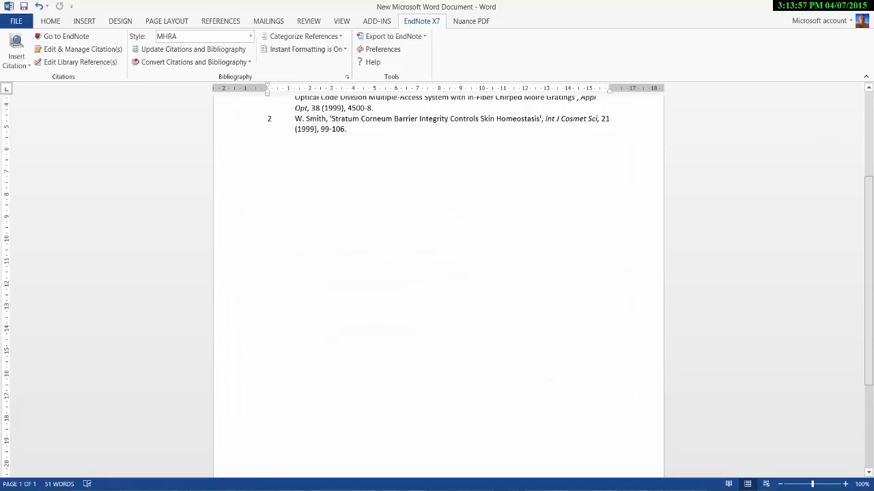
pyautogui.scroll(3, 692, 143)
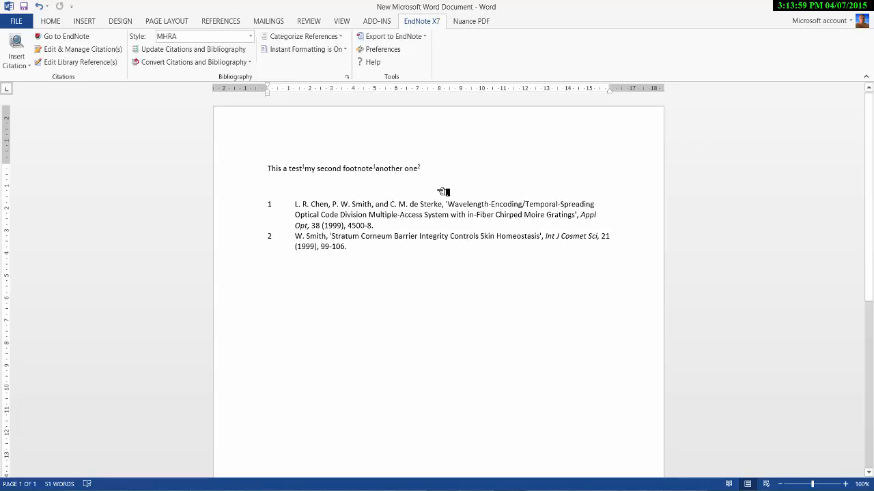
pyautogui.press('Return')
pyautogui.press('Return')
pyautogui.press('Return')
pyautogui.press('Return')
pyautogui.press('Return')
pyautogui.press('Return')
pyautogui.press('Return')
pyautogui.press('Return')
pyautogui.press('Return')
pyautogui.press('Return')
pyautogui.press('Return')
pyautogui.press('Return')
pyautogui.press('Return')
pyautogui.press('Return')
pyautogui.press('Return')
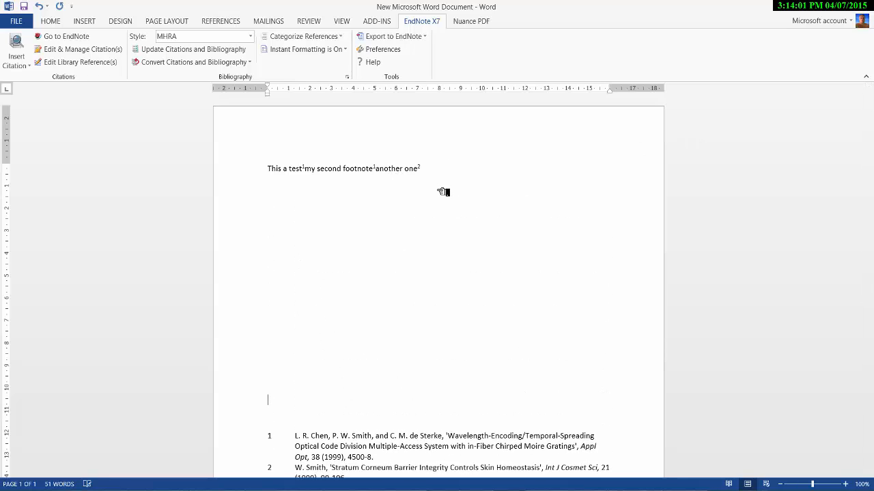
pyautogui.scroll(-2, 414, 306)
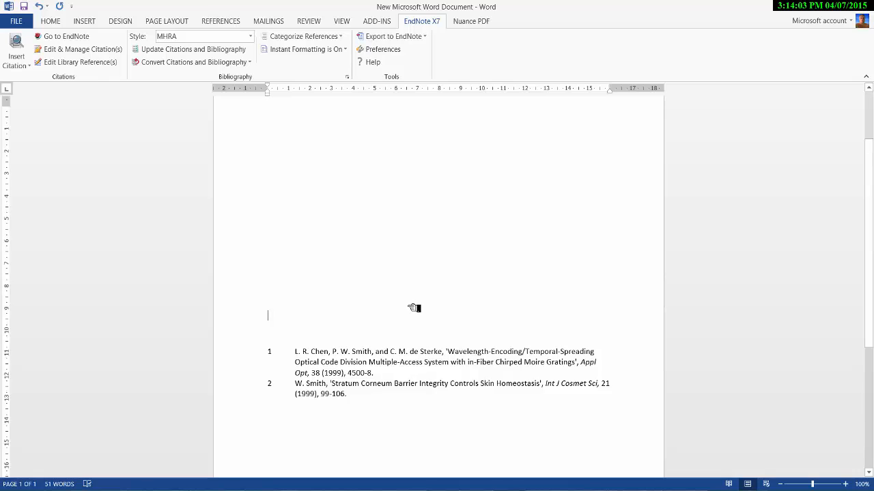
pyautogui.scroll(2, 414, 308)
pyautogui.scroll(-1, 526, 478)
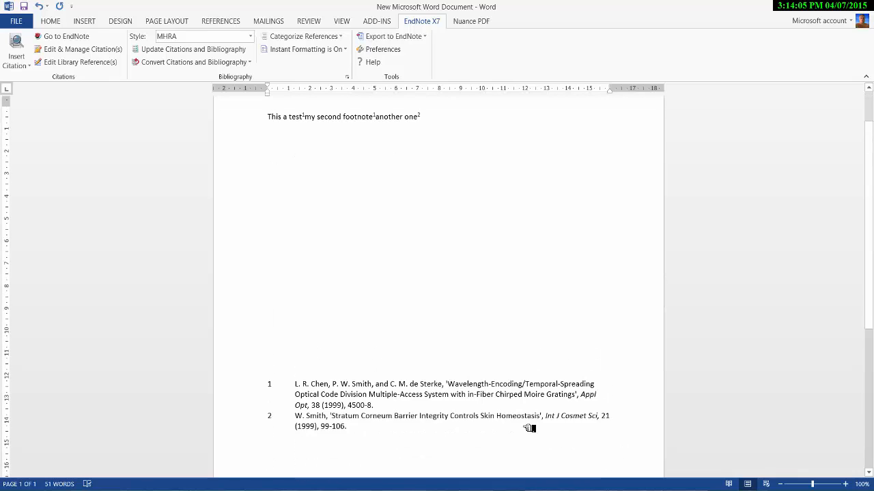
# Delete everything after "This a test", including the citations and reference list, and insert a Word footnote at that point.
pyautogui.moveTo(429, 433); pyautogui.dragTo(308, 178)
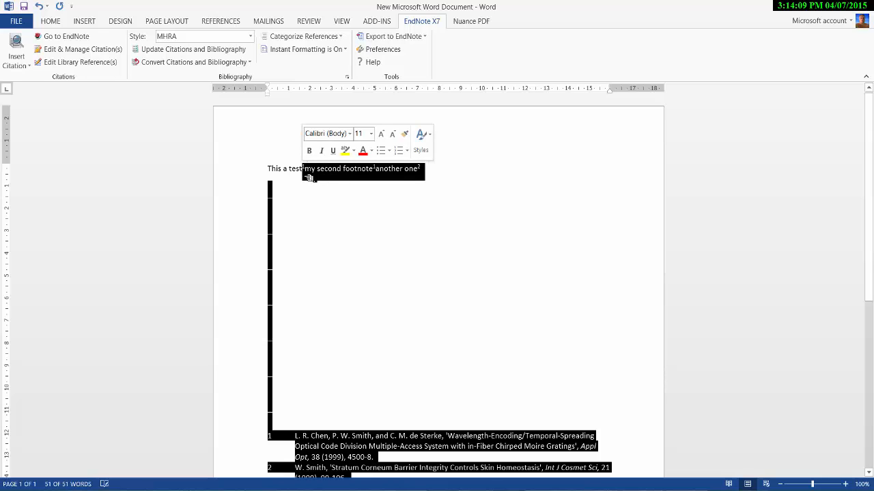
pyautogui.press('Delete')
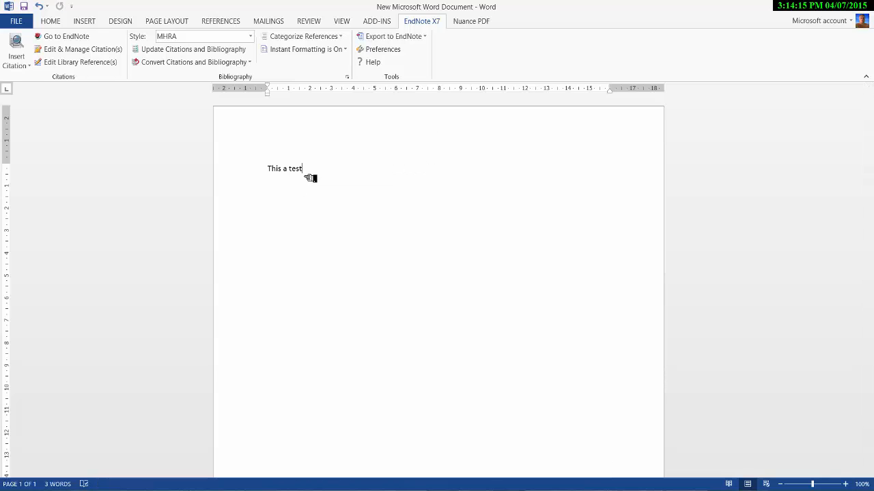
pyautogui.click(230, 27)
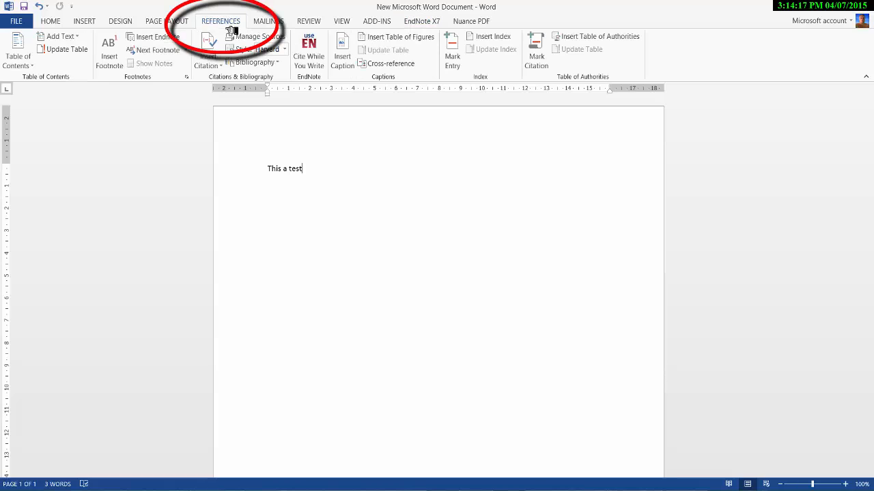
pyautogui.click(120, 59)
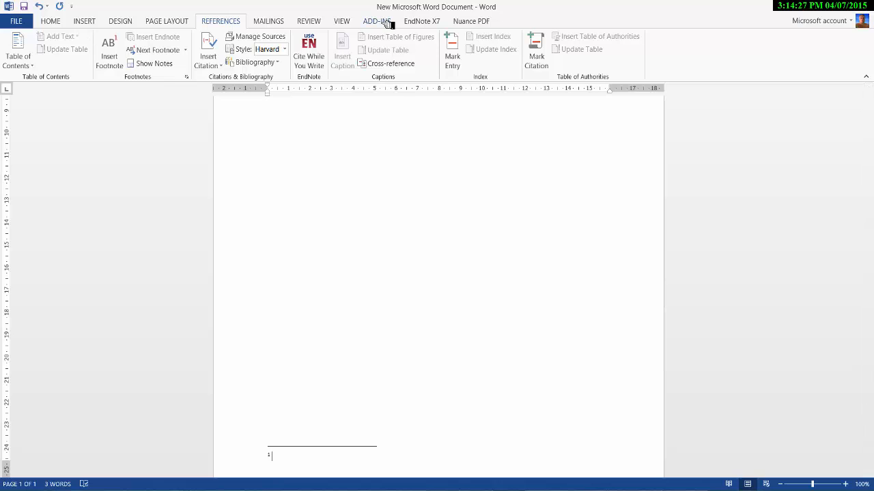
# In the footnote, cite the 1999 article on neural networks in the papermaking industry, and reselect the MHRA citation style.
pyautogui.click(427, 22)
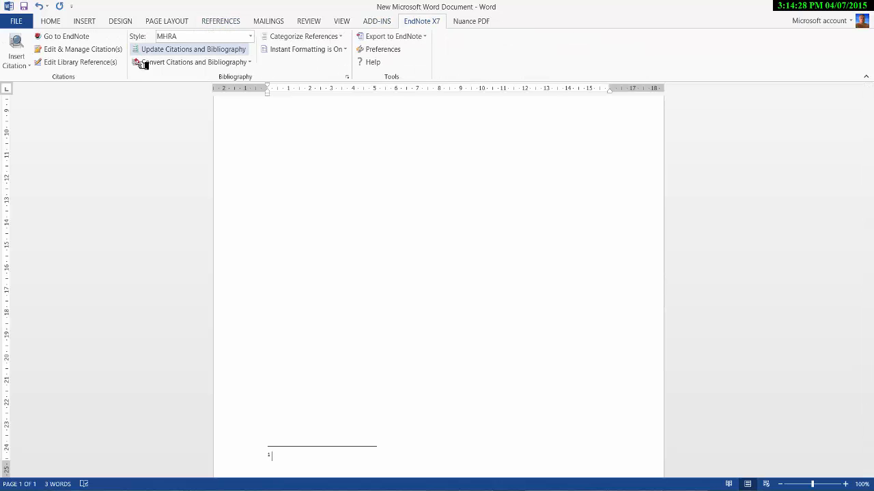
pyautogui.click(20, 61)
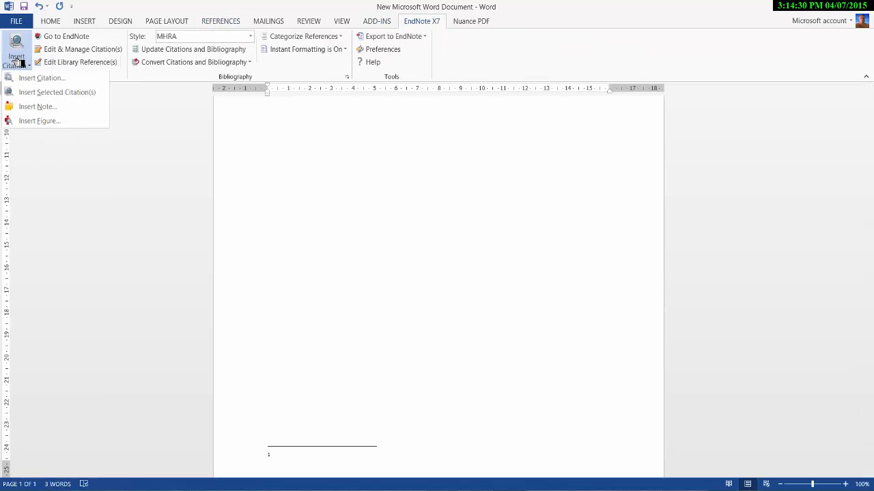
pyautogui.click(39, 87)
pyautogui.click(356, 188)
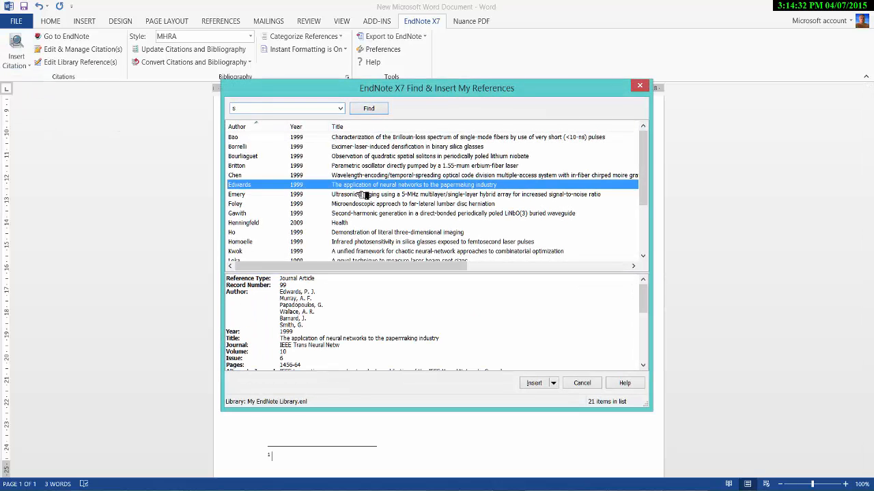
pyautogui.click(534, 383)
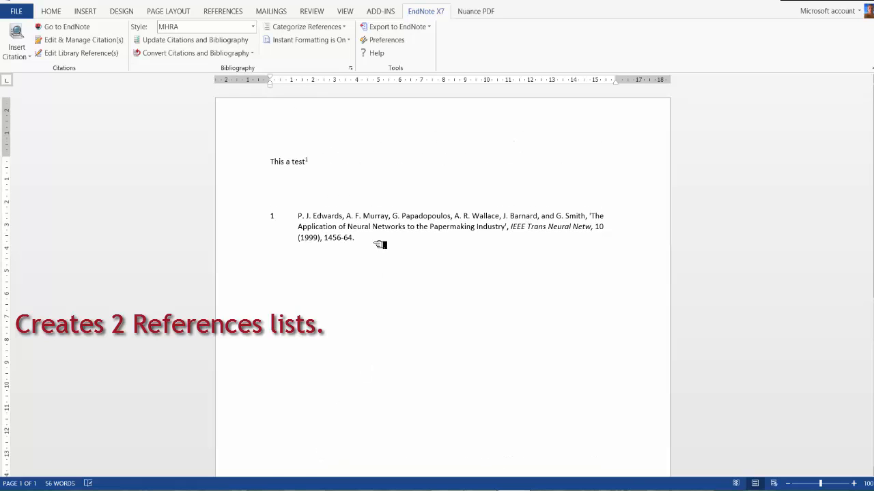
pyautogui.scroll(-8, 400, 396)
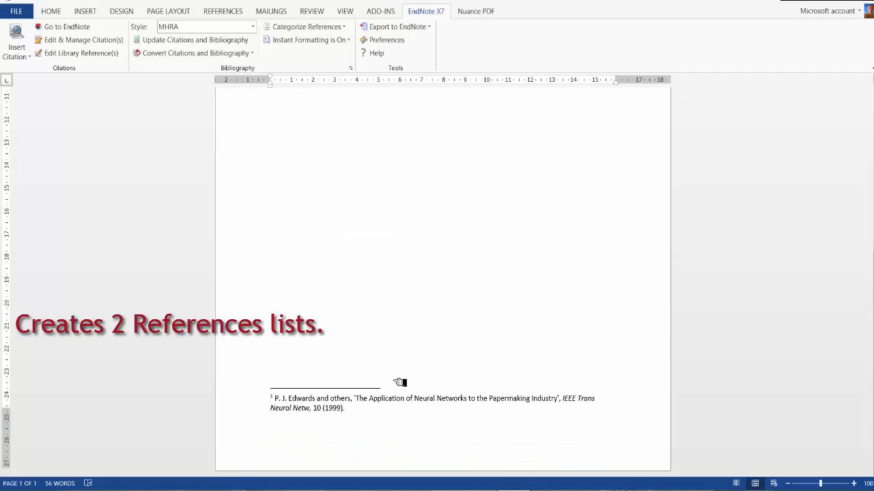
pyautogui.scroll(8, 400, 382)
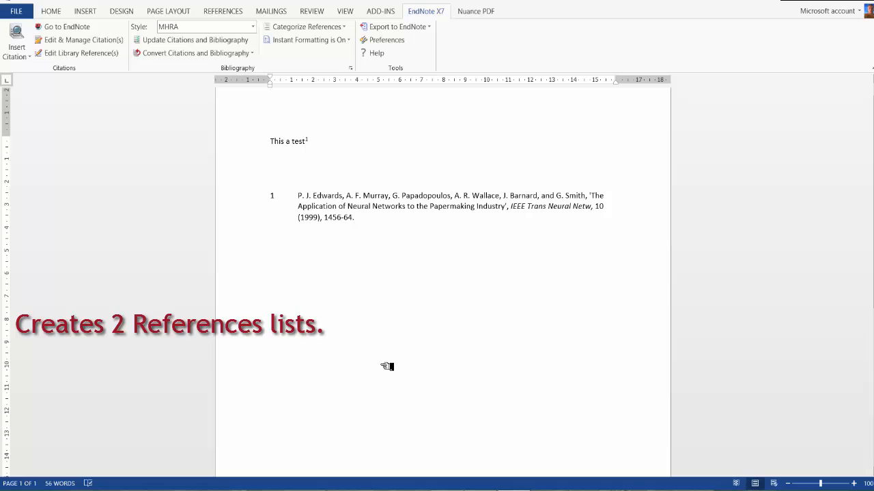
pyautogui.click(253, 27)
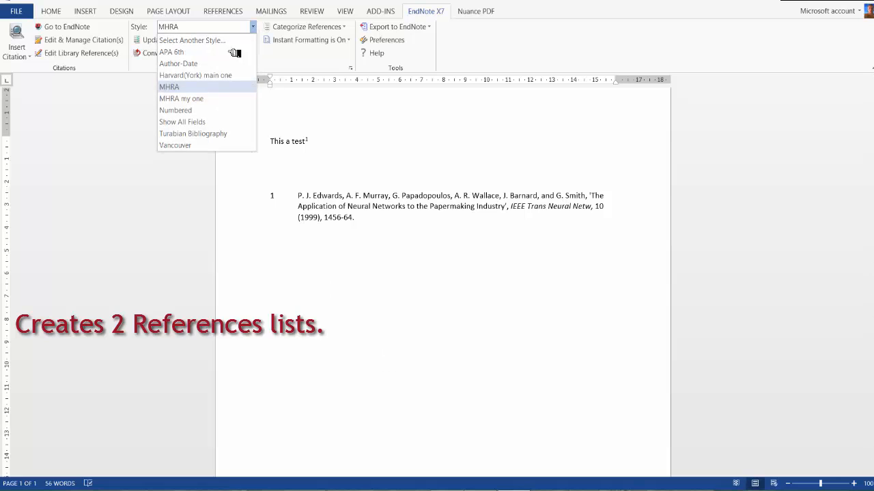
pyautogui.click(207, 91)
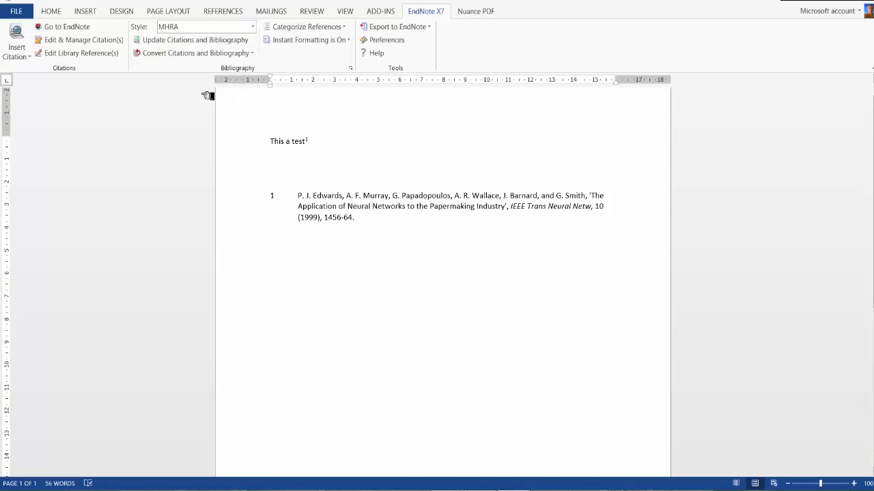
# Switch to EndNote and open the output style manager.
pyautogui.click(42, 28)
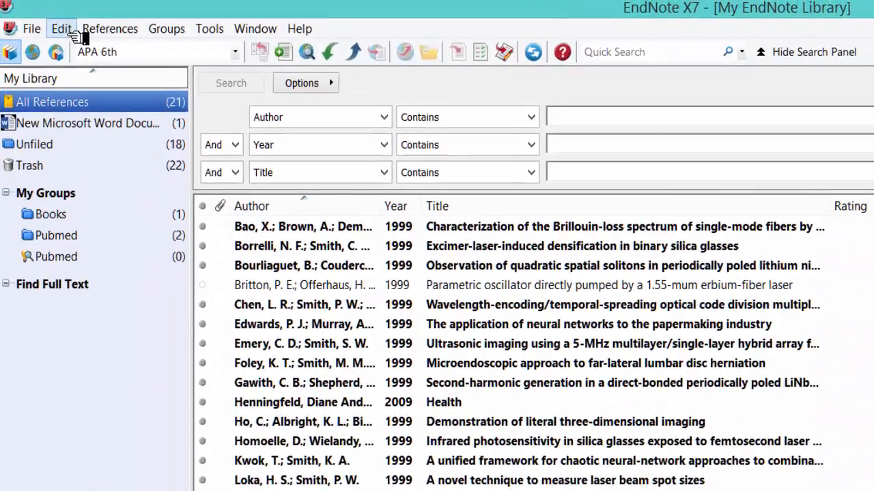
pyautogui.click(68, 31)
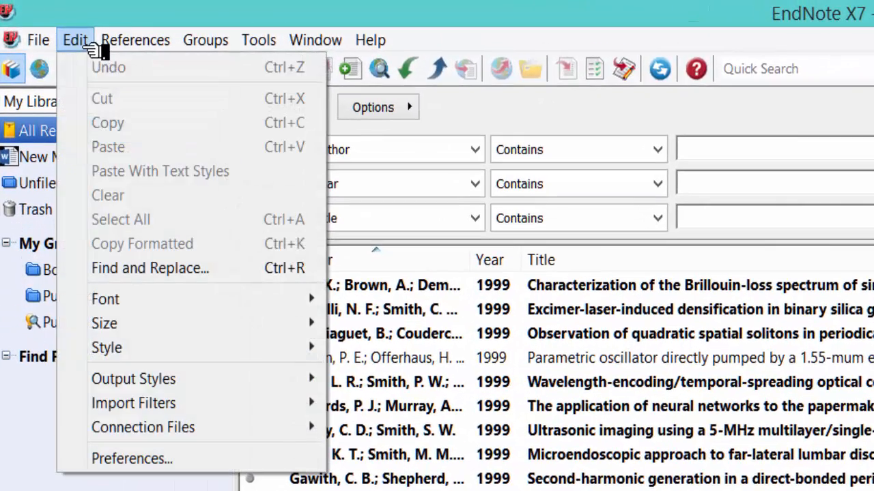
pyautogui.moveTo(248, 393)
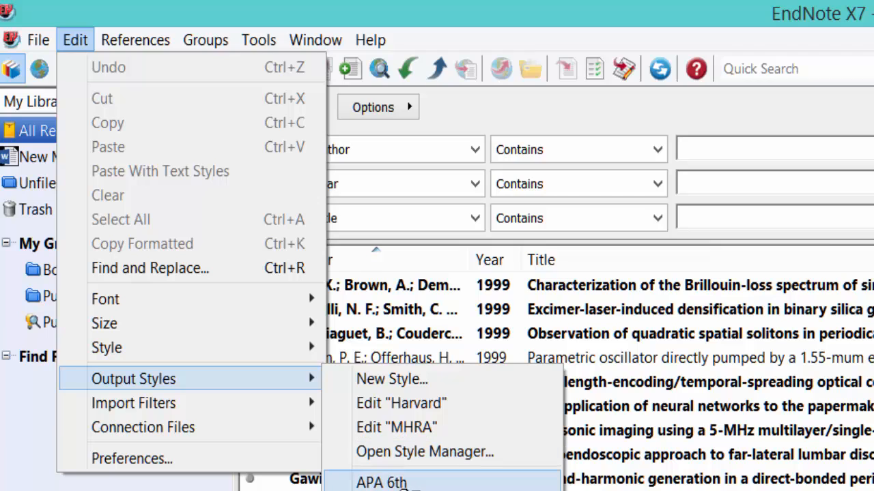
pyautogui.click(410, 453)
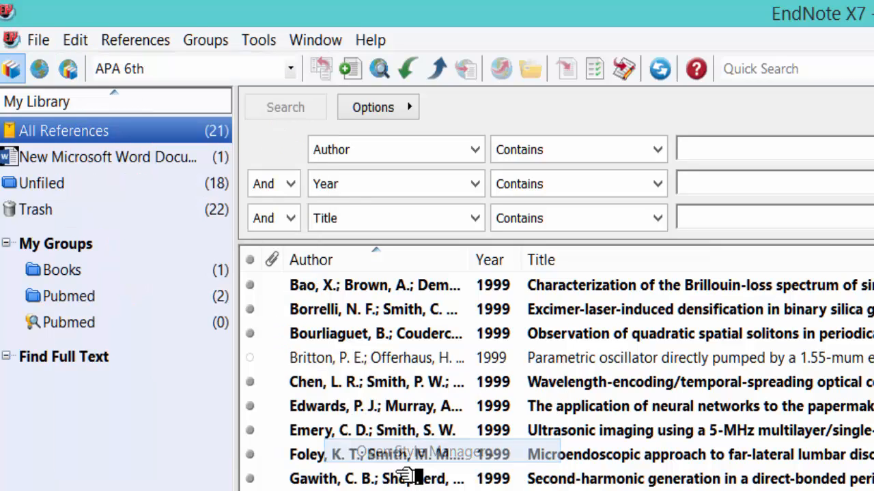
# Find the "MHRA my one" output style in the style list and delete it.
pyautogui.click(58, 359)
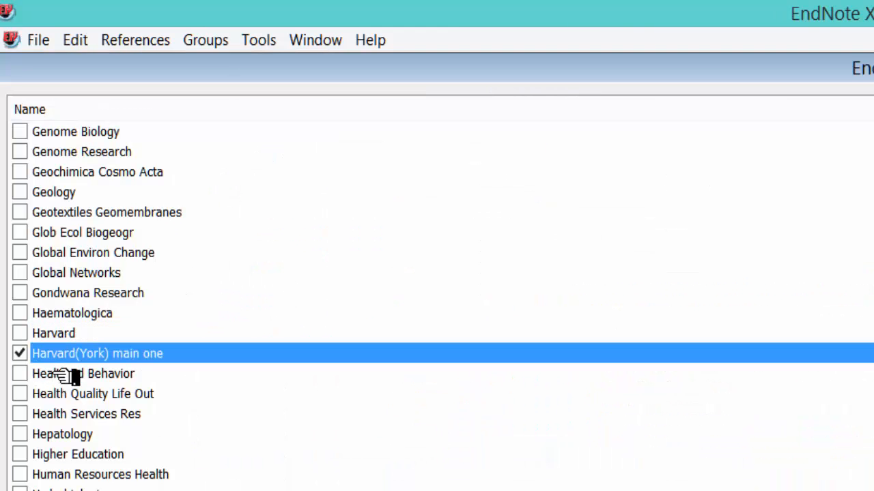
pyautogui.click(111, 401)
pyautogui.scroll(-20, 116, 408)
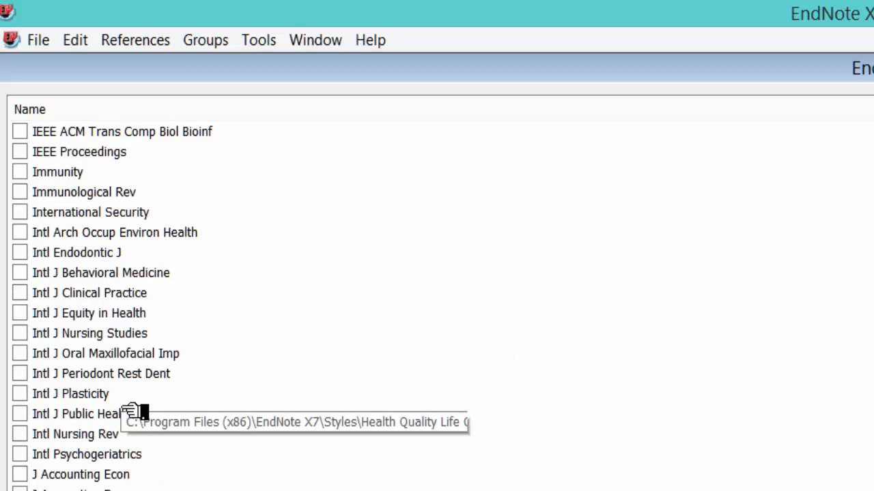
pyautogui.scroll(-5, 156, 449)
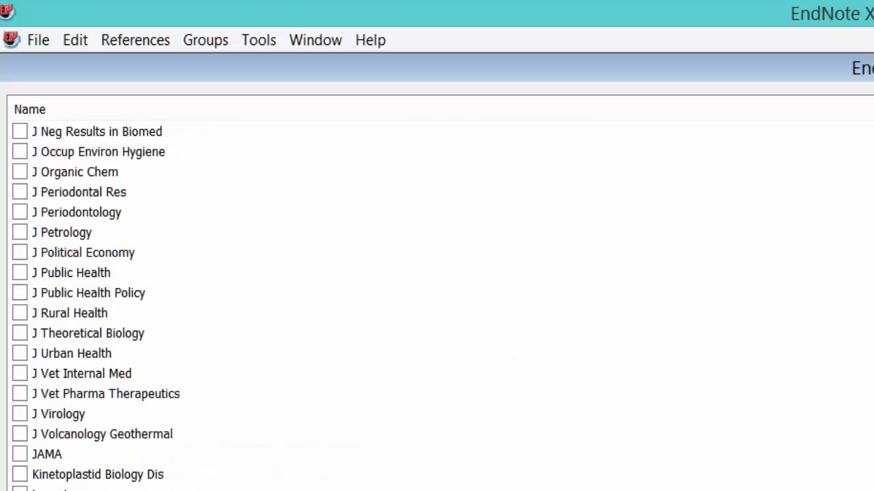
pyautogui.scroll(-11, 102, 273)
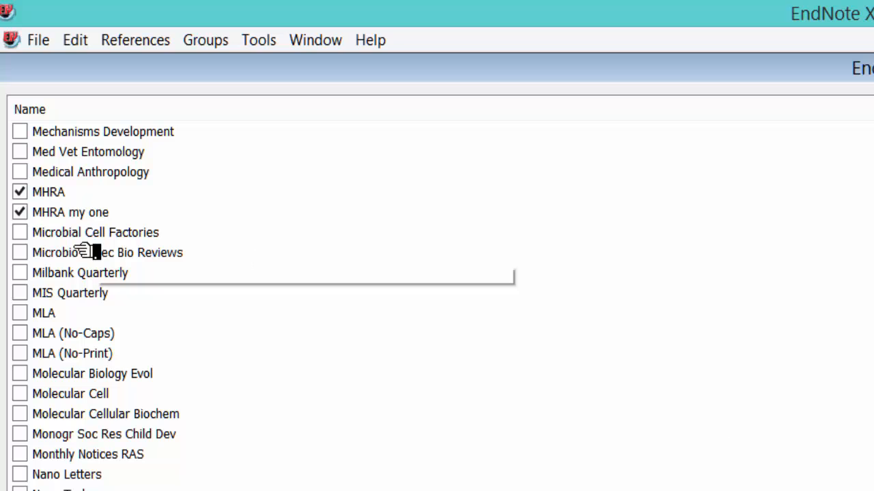
pyautogui.click(81, 220)
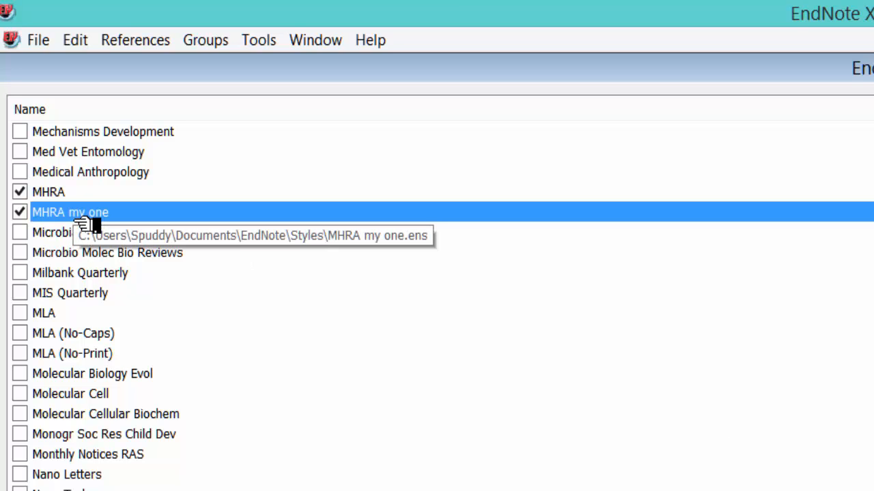
pyautogui.rightClick(82, 222)
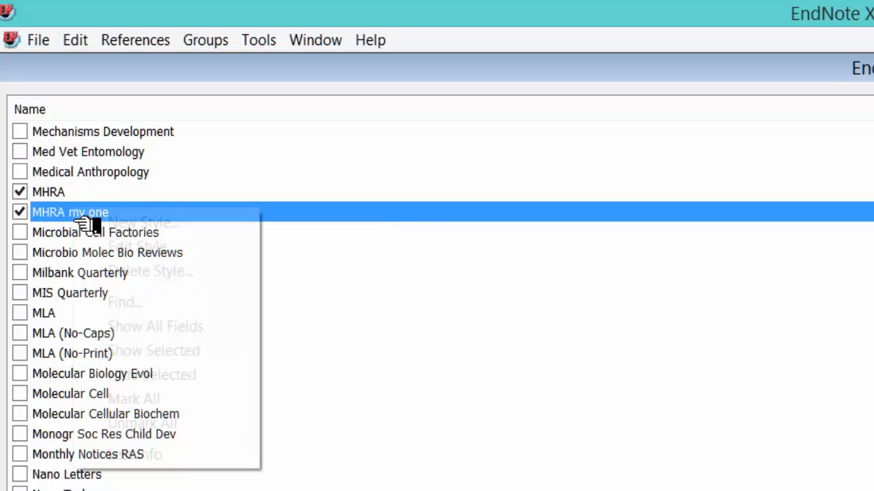
pyautogui.click(82, 194)
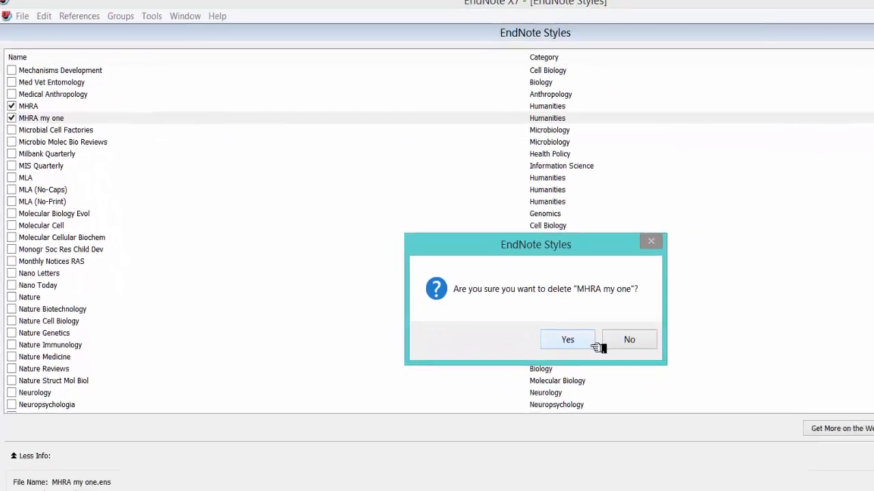
pyautogui.click(690, 412)
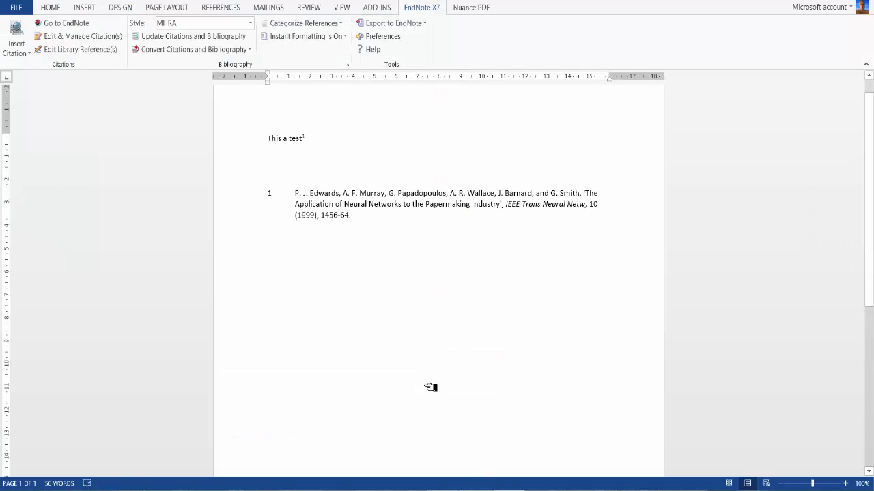
# Switch to the EndNote style manager and open the MHRA output style for editing.
pyautogui.scroll(-6, 432, 378)
pyautogui.scroll(-2, 433, 380)
pyautogui.scroll(7, 312, 442)
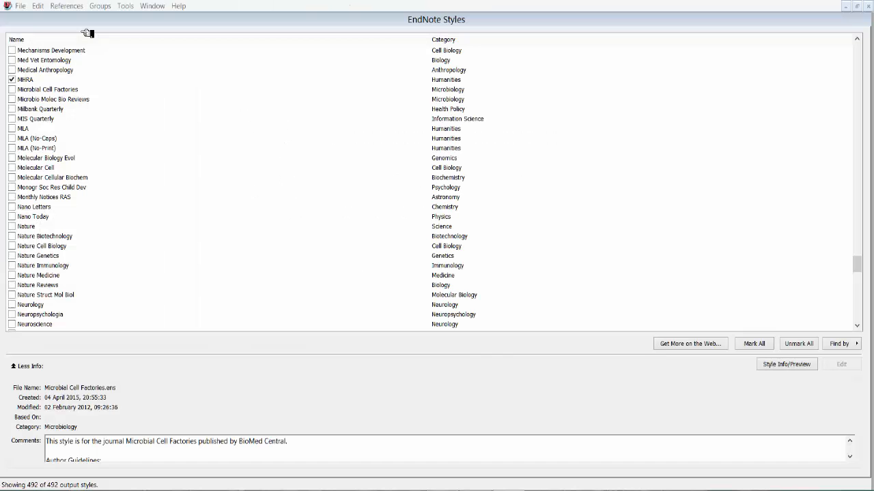
pyautogui.click(44, 81)
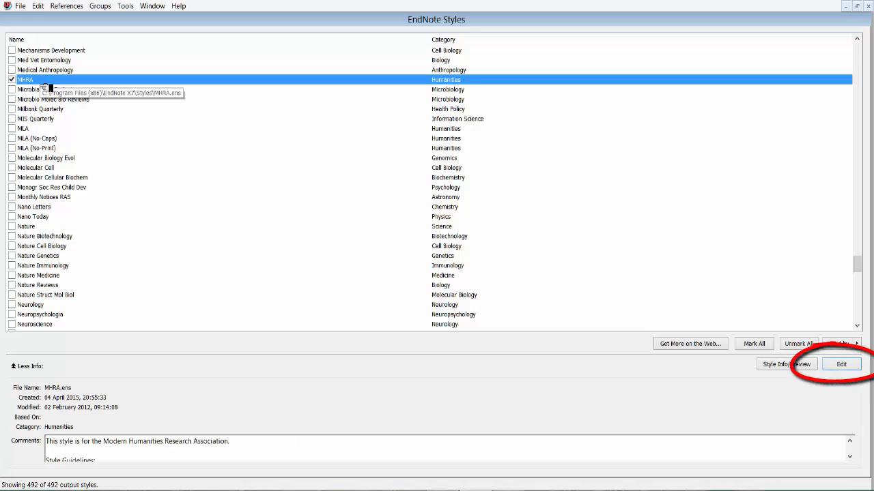
pyautogui.click(841, 370)
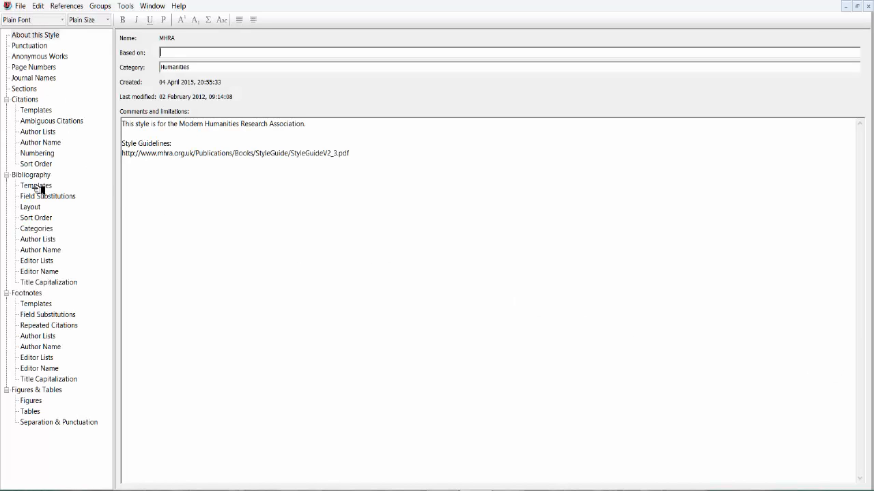
# In the footnote templates, turn off including citations in the bibliography and the short-form title disambiguation option, keeping the footnote format.
pyautogui.click(36, 307)
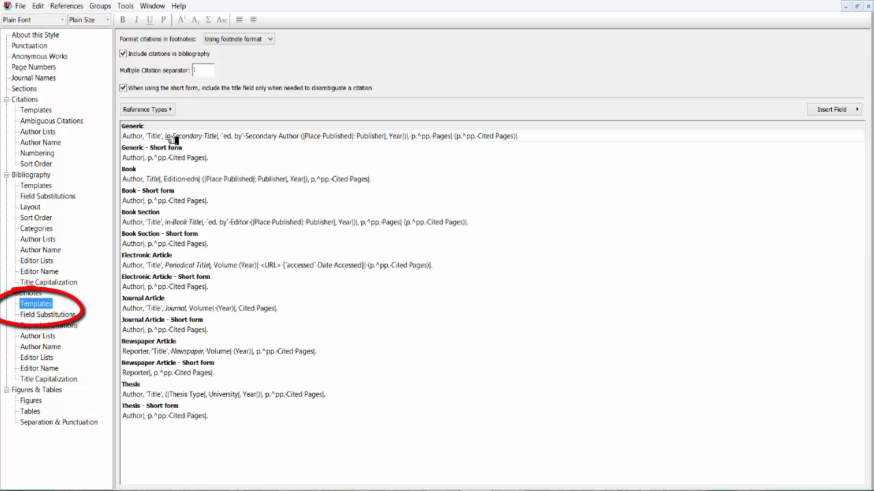
pyautogui.click(249, 41)
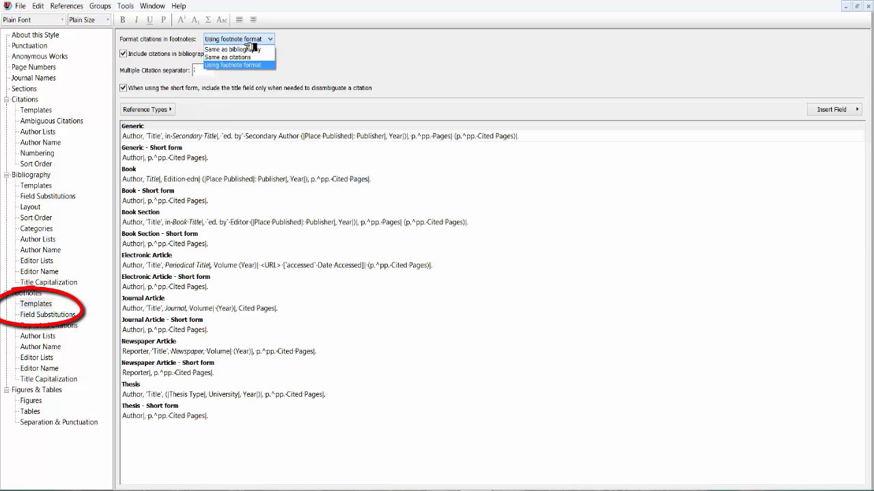
pyautogui.click(250, 42)
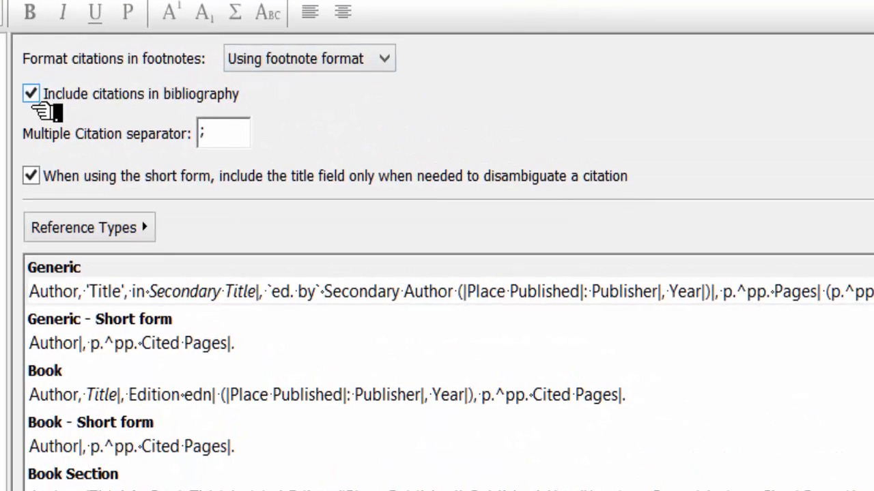
pyautogui.click(32, 101)
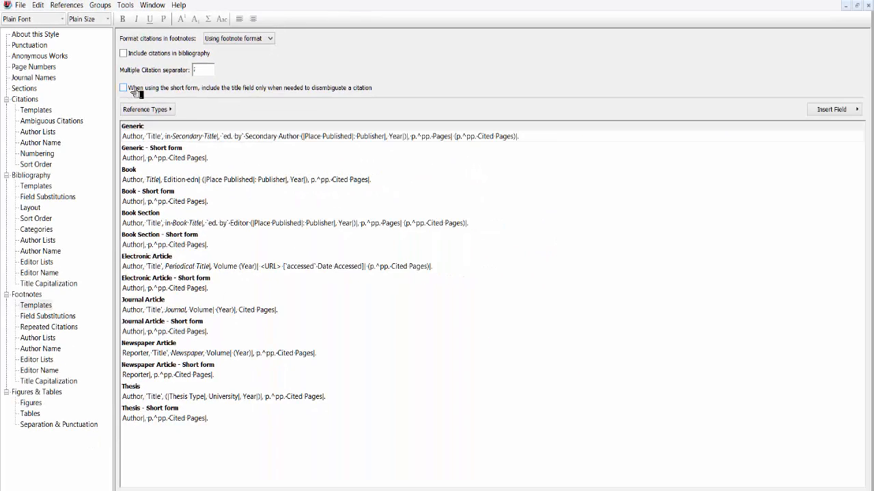
# Close the style editor and save the modified style as "MHRA main".
pyautogui.click(867, 3)
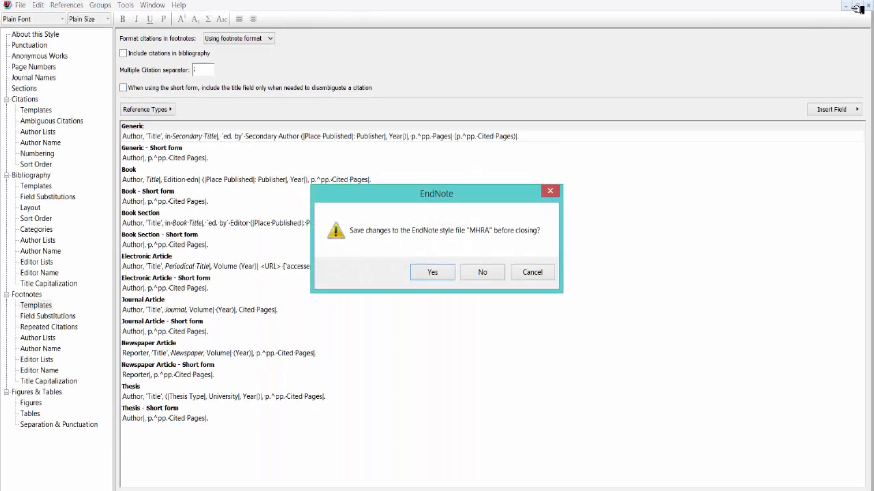
pyautogui.click(431, 275)
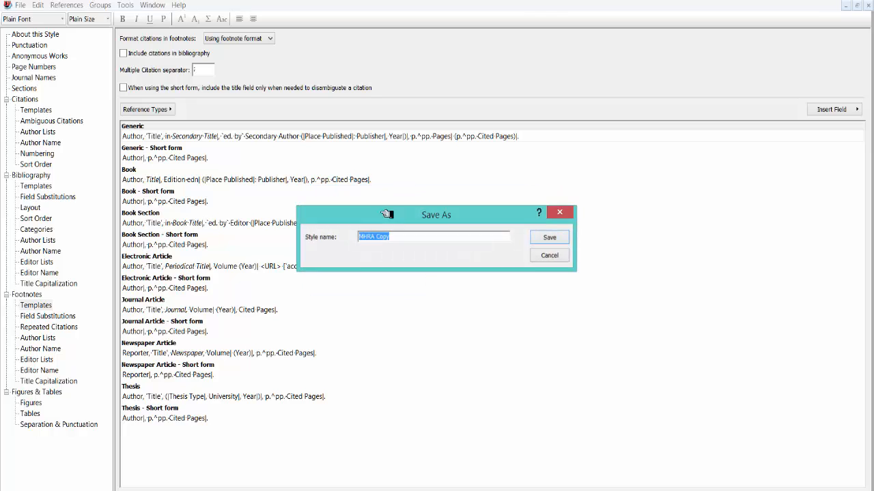
pyautogui.click(400, 245)
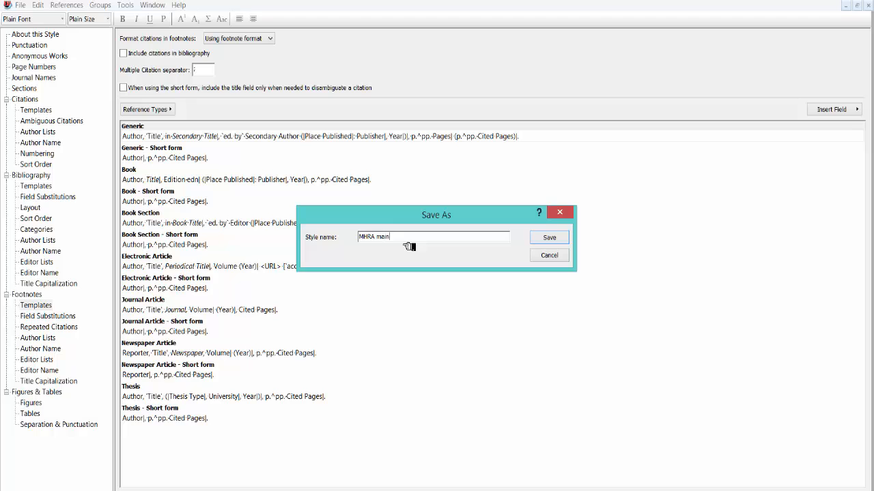
pyautogui.click(556, 238)
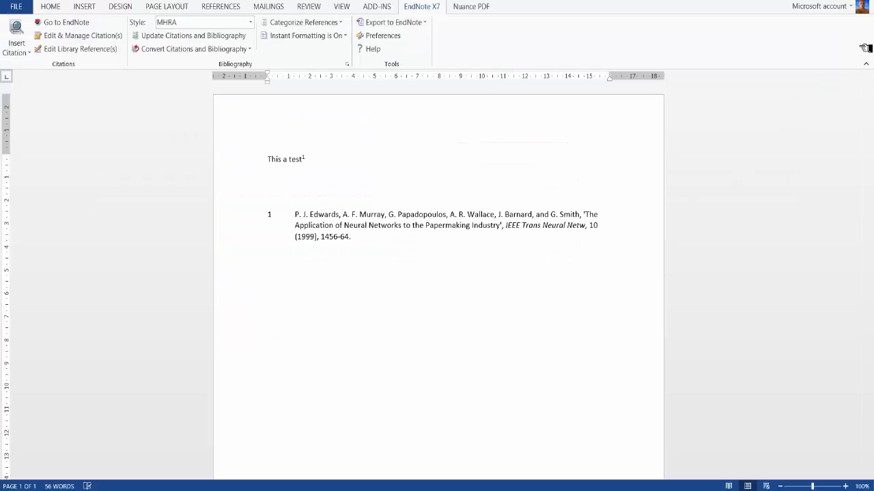
# Switch to the EndNote library, maximise it, browse to the 1999 article on far-lateral lumbar disc herniation, and return to Word.
pyautogui.click(83, 28)
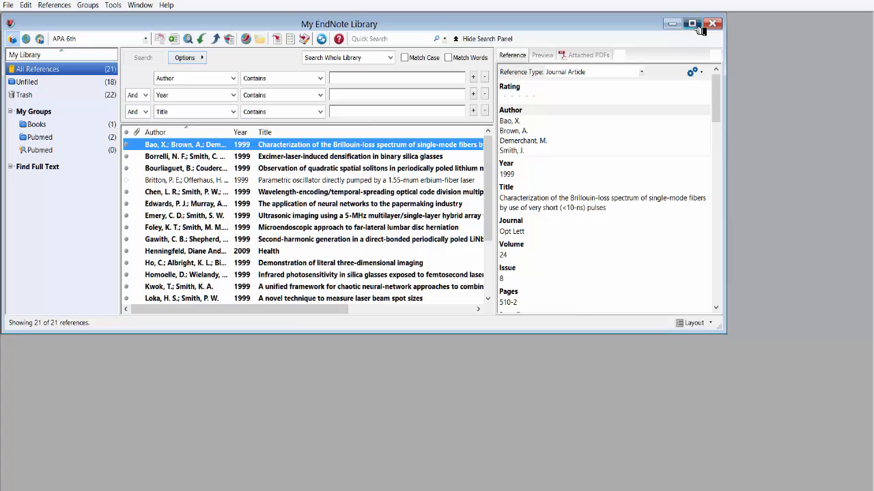
pyautogui.click(692, 23)
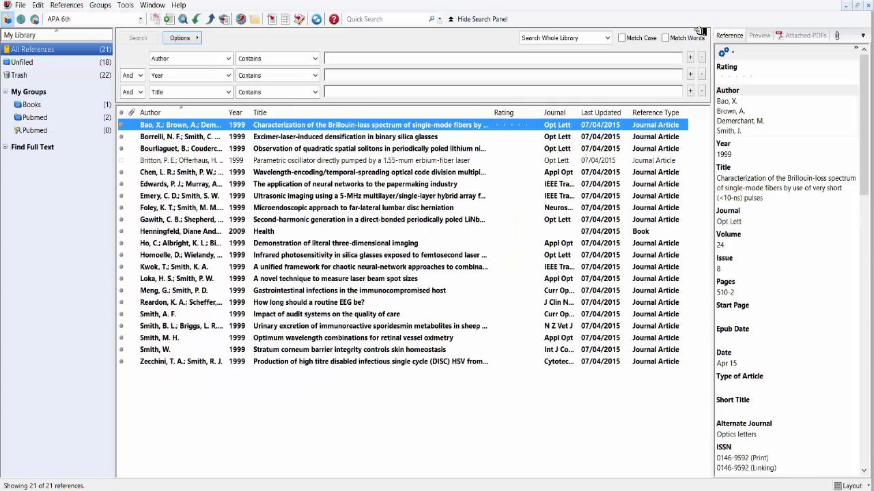
pyautogui.click(245, 150)
pyautogui.click(247, 184)
pyautogui.click(250, 207)
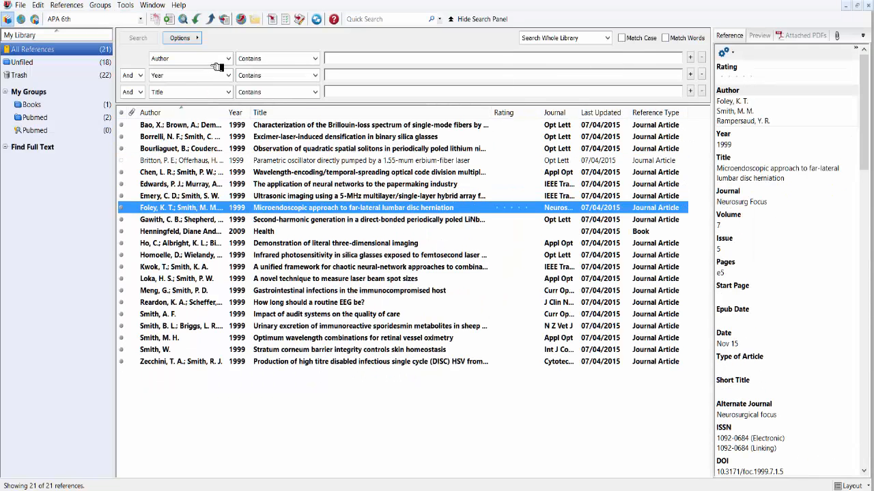
pyautogui.click(299, 19)
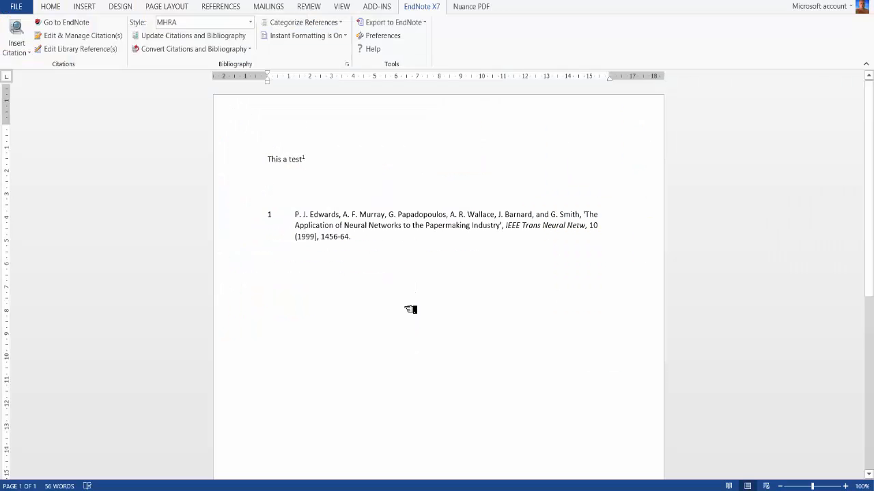
# Clear the entire document, including the test sentence, its footnote and the reference list.
pyautogui.scroll(-3, 410, 306)
pyautogui.scroll(-3, 410, 306)
pyautogui.scroll(6, 409, 306)
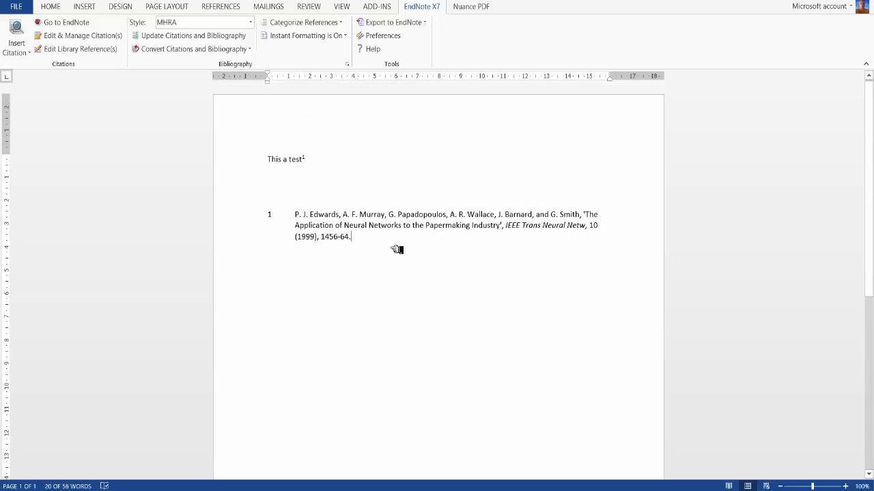
pyautogui.hotkey('ctrl', 'a')
pyautogui.write('#')
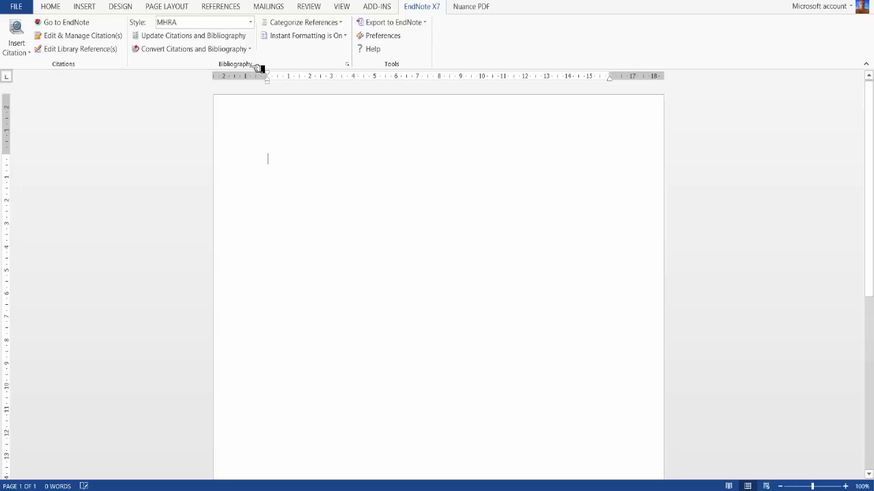
# Set the citation style to "MHRA main" and write "My footnote" in the empty document.
pyautogui.click(250, 22)
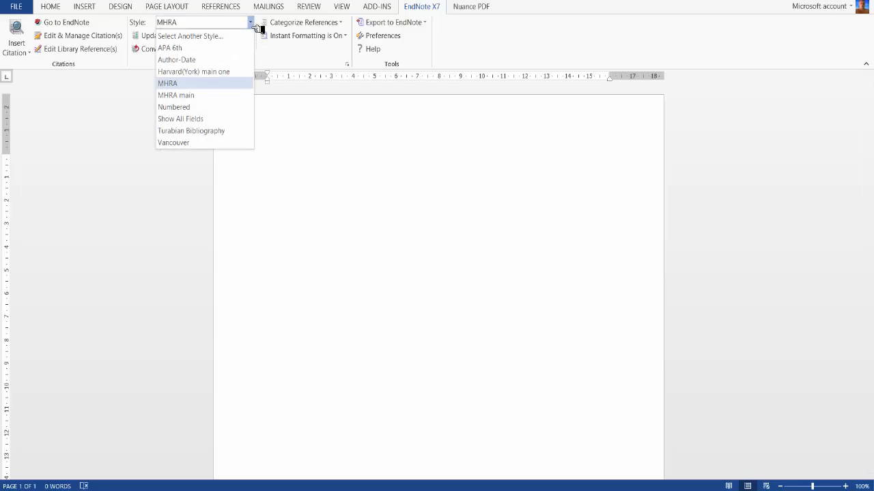
pyautogui.click(203, 100)
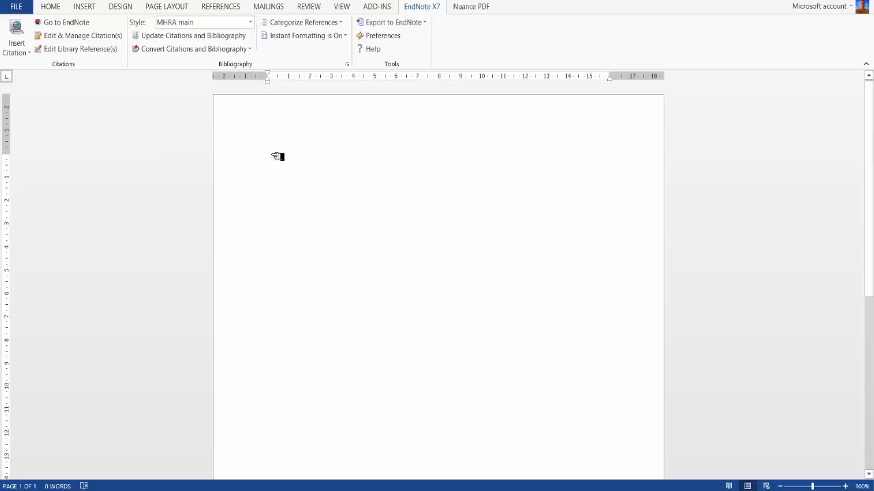
pyautogui.write('y footnote')
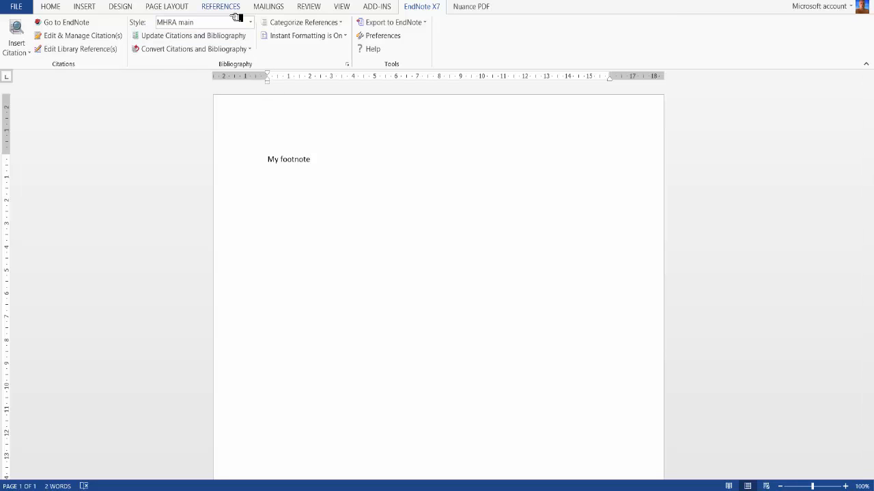
# Insert a footnote after "My footnote" and cite the 1999 article on the microendoscopic approach to lumbar disc herniation in it.
pyautogui.click(232, 9)
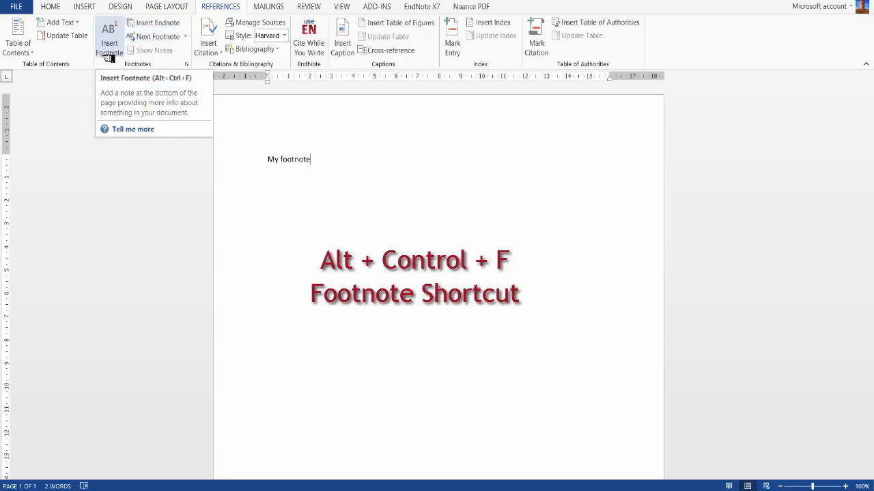
pyautogui.click(423, 8)
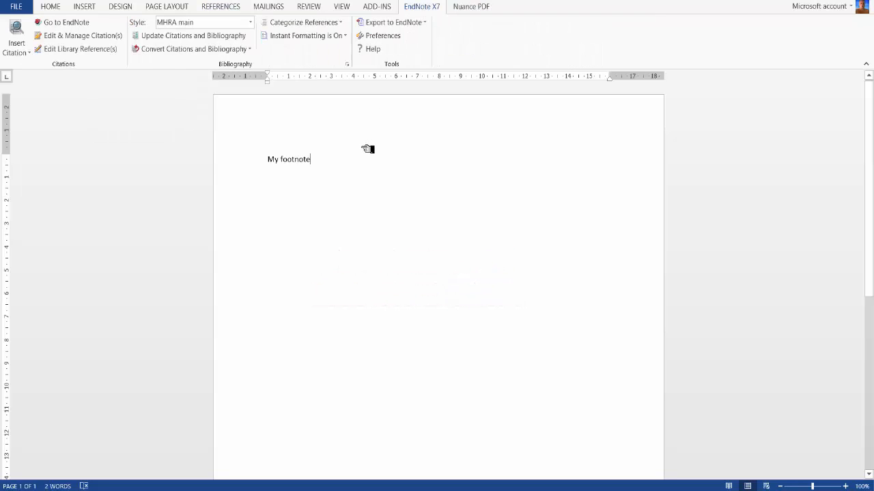
pyautogui.hotkey('ctrl', 'alt', 'f')
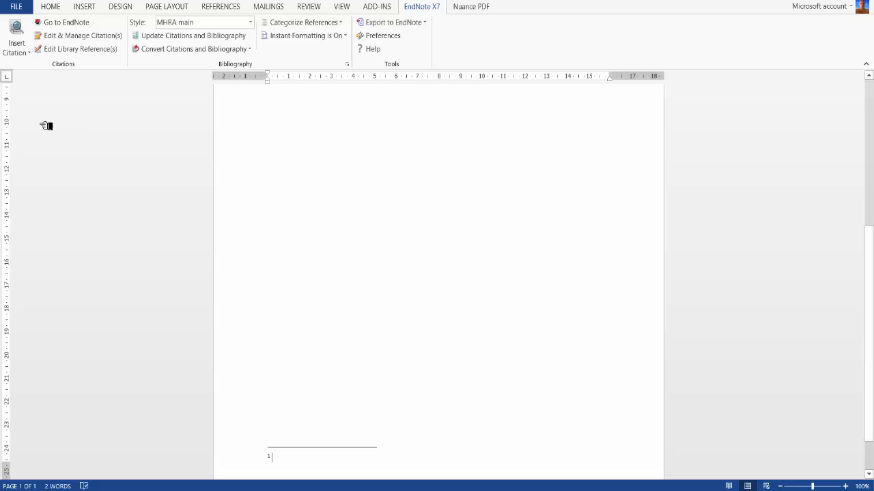
pyautogui.click(19, 54)
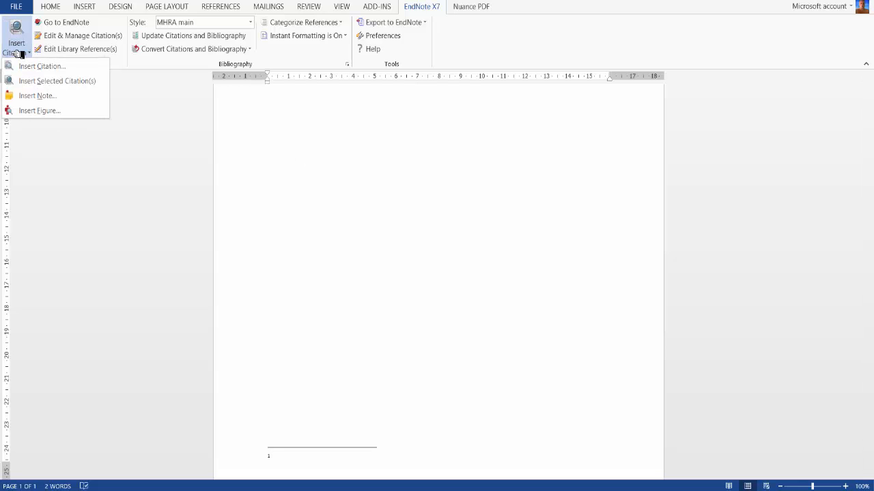
pyautogui.click(25, 66)
pyautogui.click(360, 198)
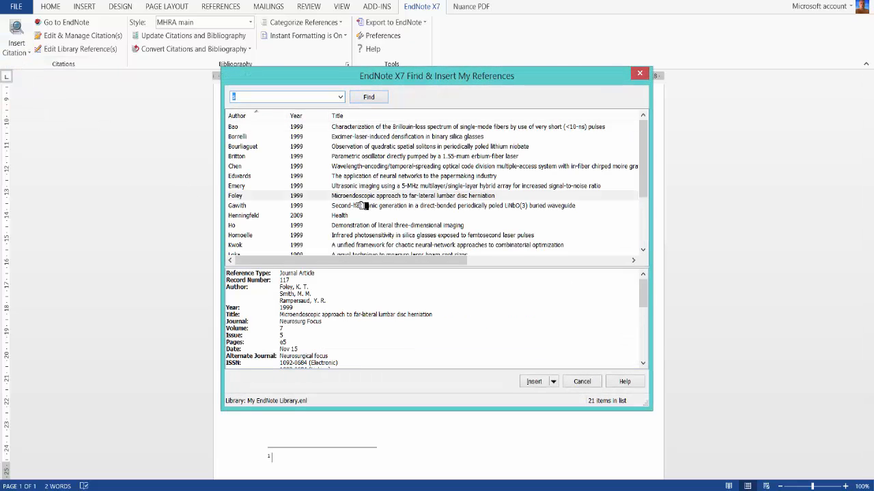
pyautogui.click(534, 382)
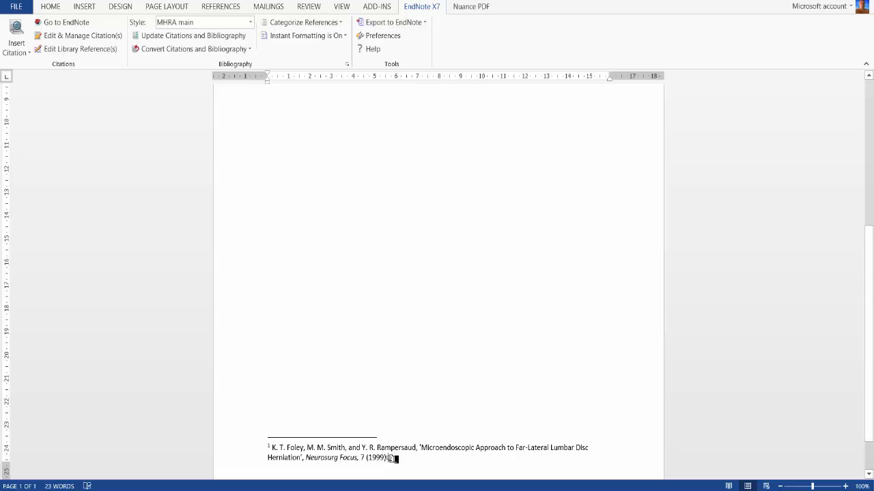
# Write "another one" after the first footnote mark and insert a second footnote there.
pyautogui.scroll(8, 390, 437)
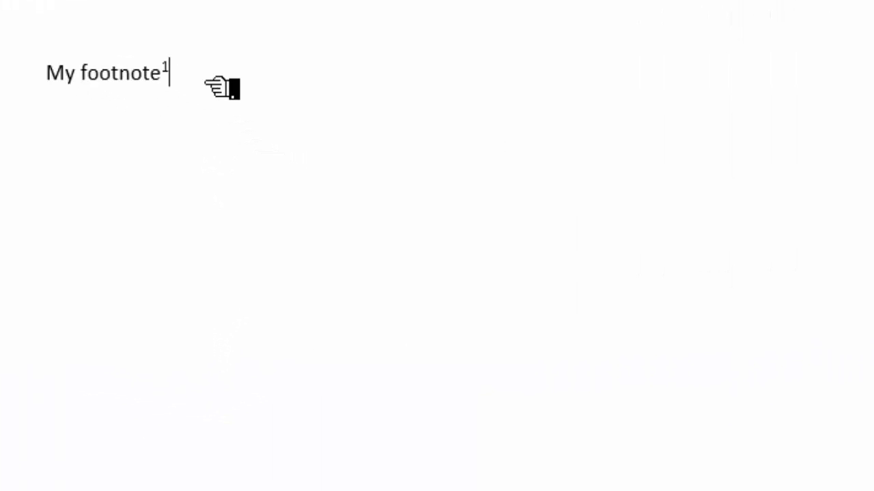
pyautogui.write('another d')
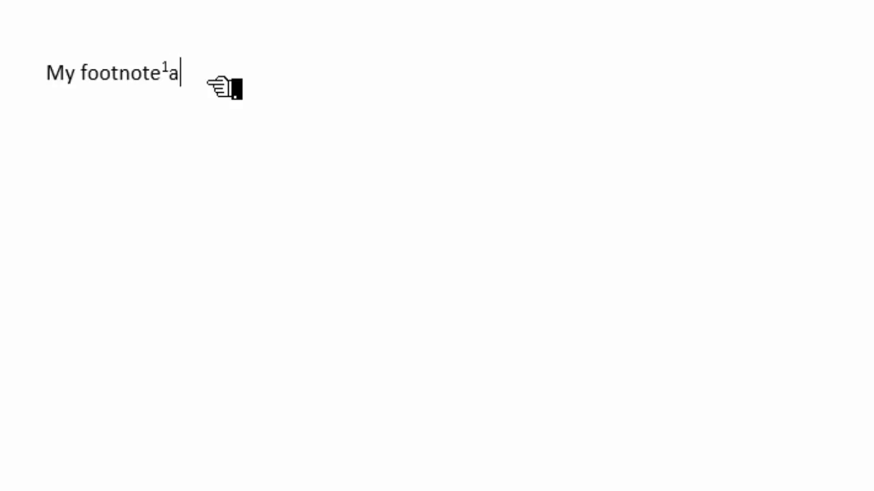
pyautogui.write('ne')
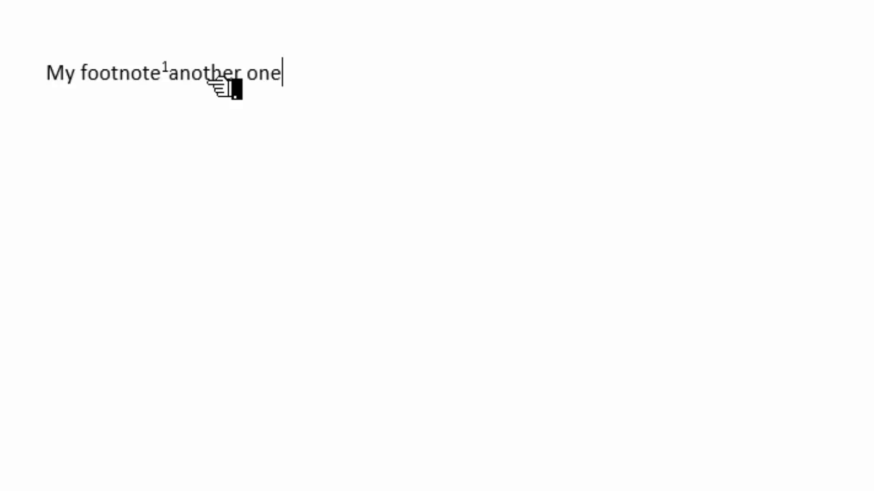
pyautogui.hotkey('ctrl', 'alt', 'f')
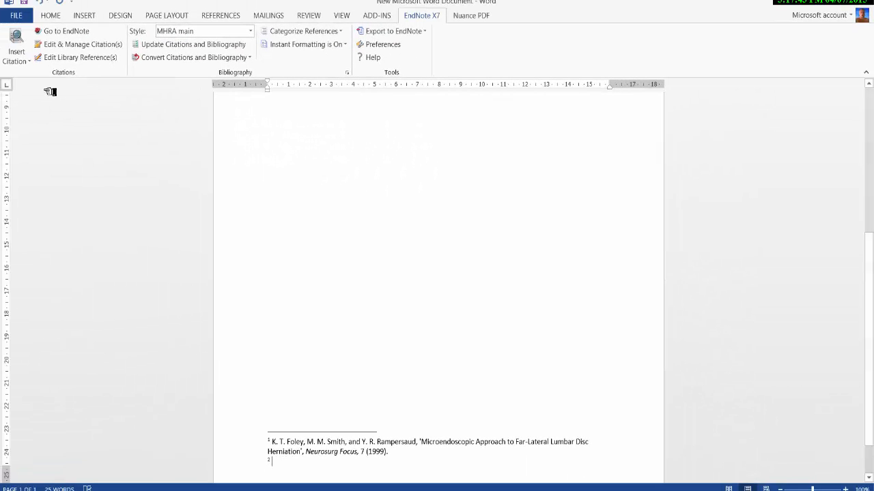
# In the second footnote, cite the 1999 article on sporidesmin metabolites in sheep, and place the cursor before "My footnote" in the body.
pyautogui.click(28, 61)
pyautogui.click(37, 75)
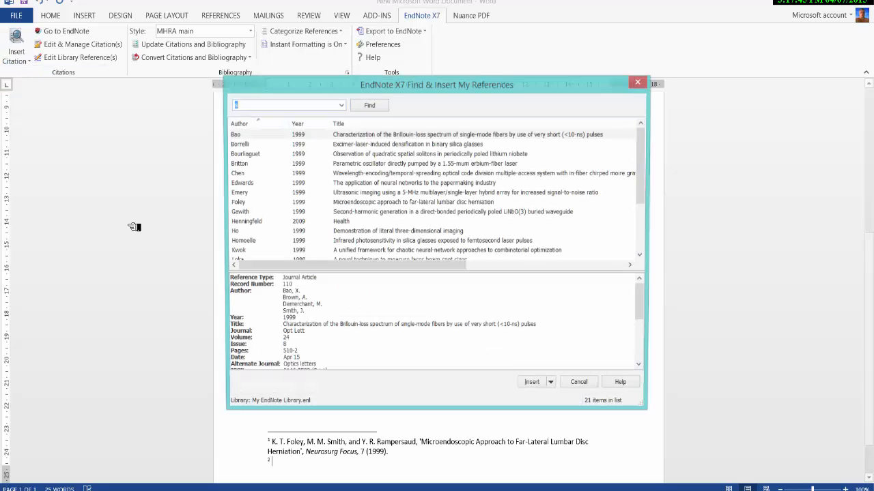
pyautogui.click(411, 194)
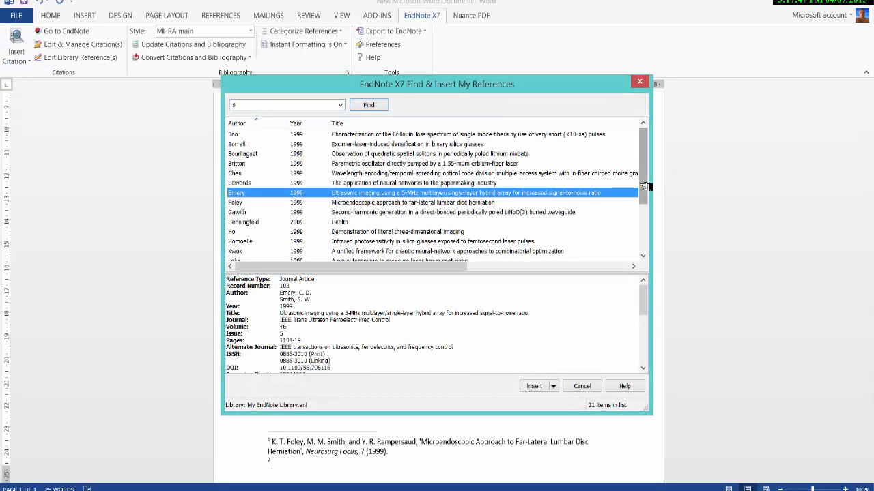
pyautogui.click(644, 217)
pyautogui.click(624, 222)
pyautogui.click(534, 387)
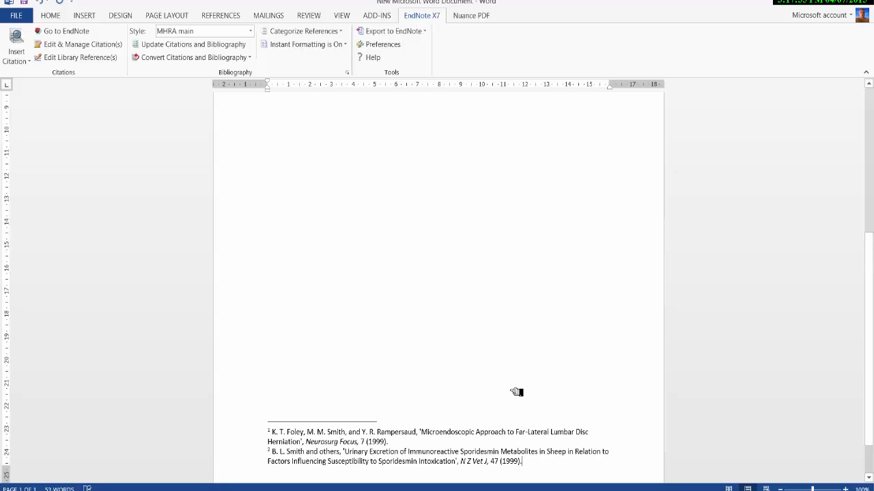
pyautogui.scroll(-2, 553, 432)
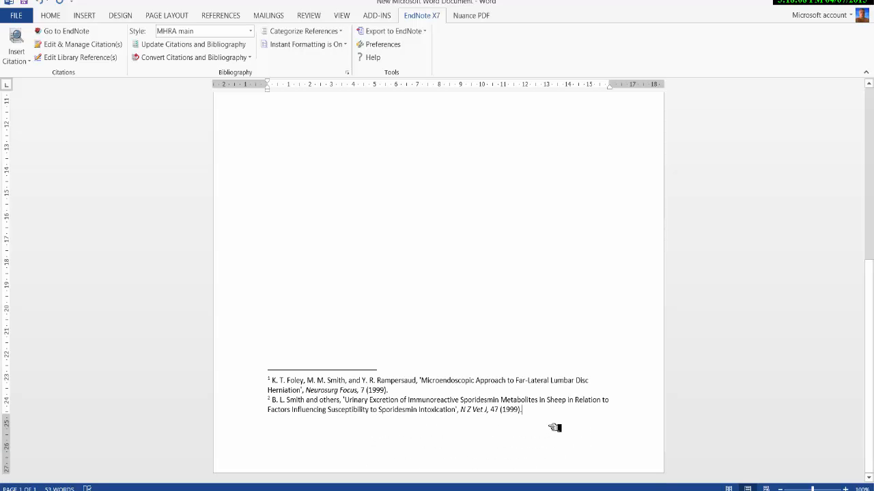
pyautogui.moveTo(553, 428); pyautogui.dragTo(268, 169)
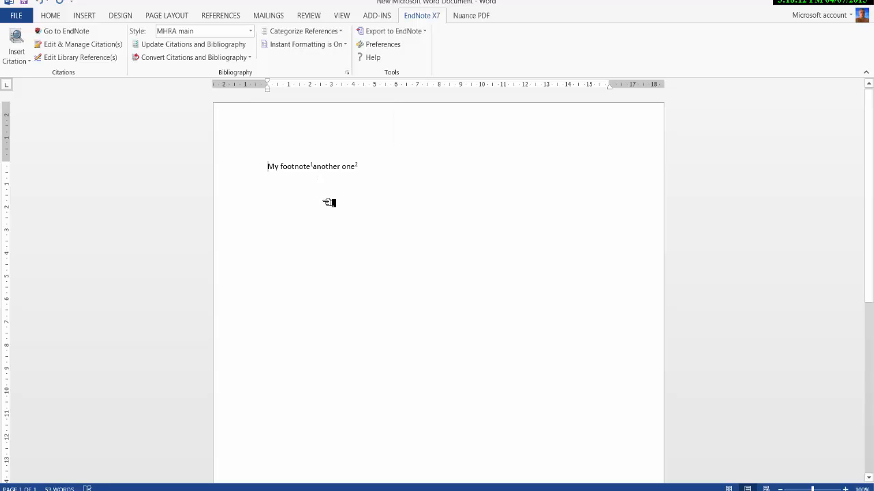
# Replace the whole document content with sample text generated by =rand(23,56).
pyautogui.hotkey('ctrl', 'a')
pyautogui.write('#')
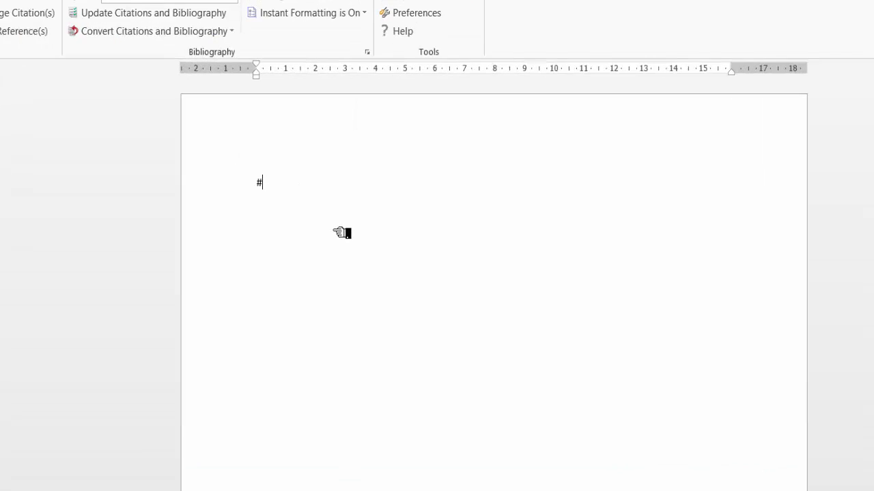
pyautogui.press('BackSpace')
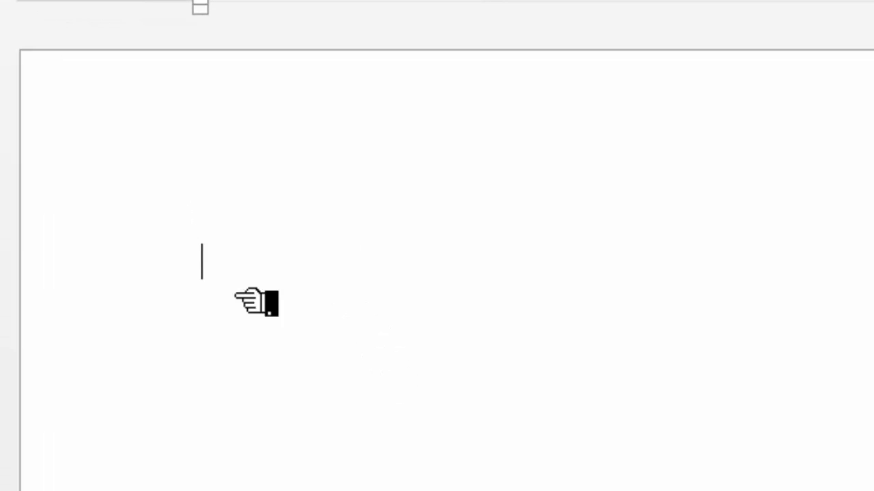
pyautogui.write('=rand')
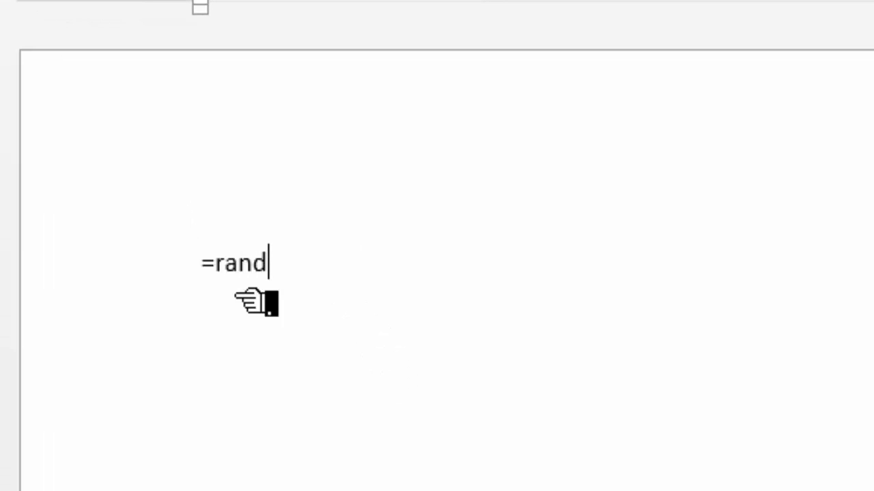
pyautogui.write('(23,56)')
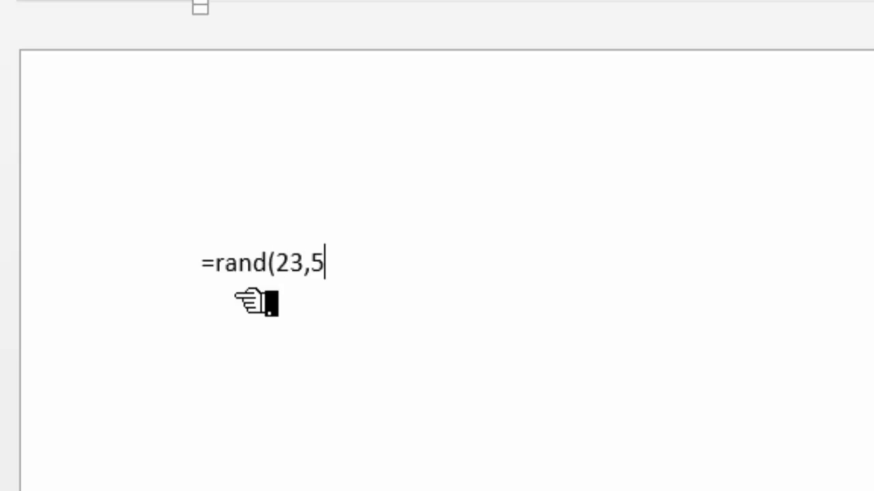
pyautogui.press('Return')
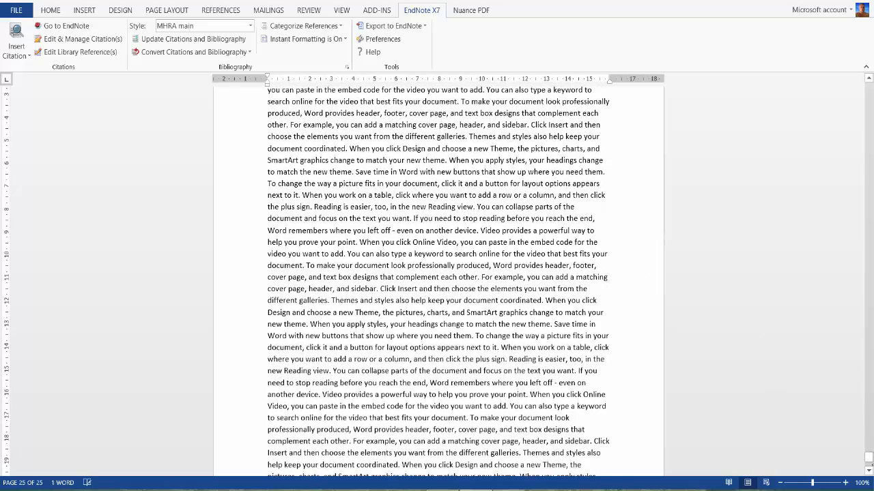
# Insert a footnote after "Video provides a powerful way to" on page 1 and cite the 2009 book "Health" from the Books group.
pyautogui.moveTo(869, 459); pyautogui.dragTo(872, 79)
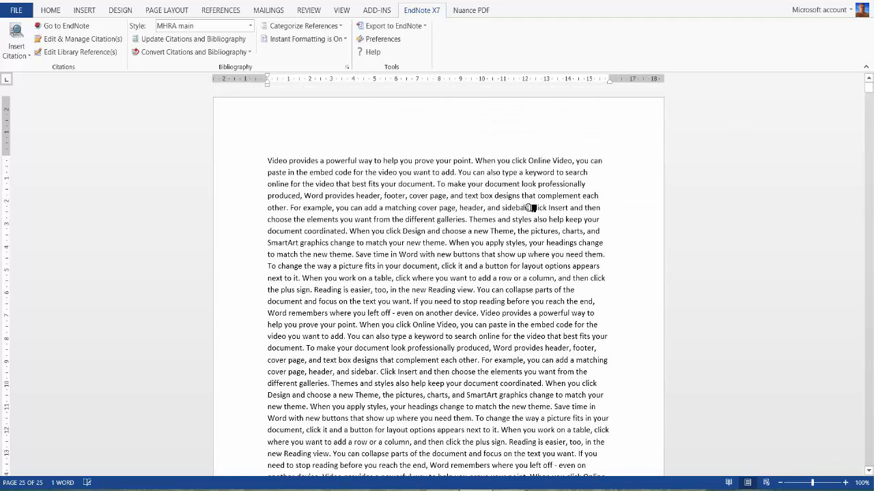
pyautogui.click(520, 173)
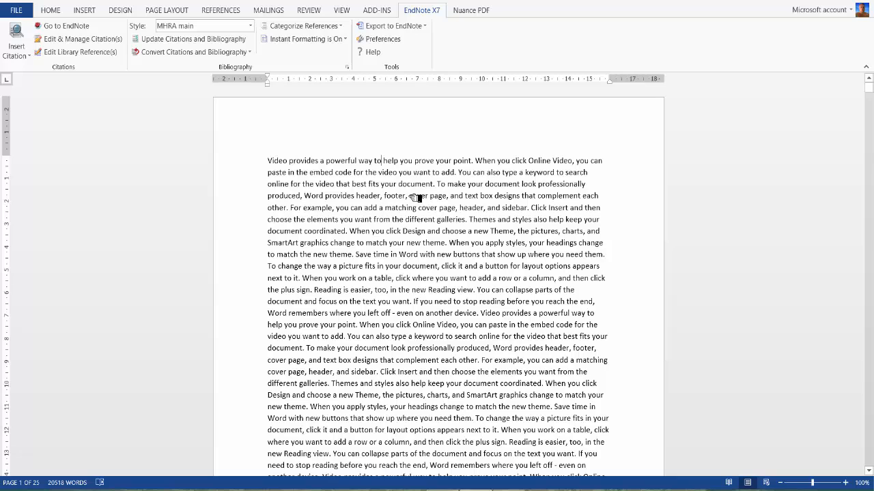
pyautogui.hotkey('ctrl', 'alt', 'f')
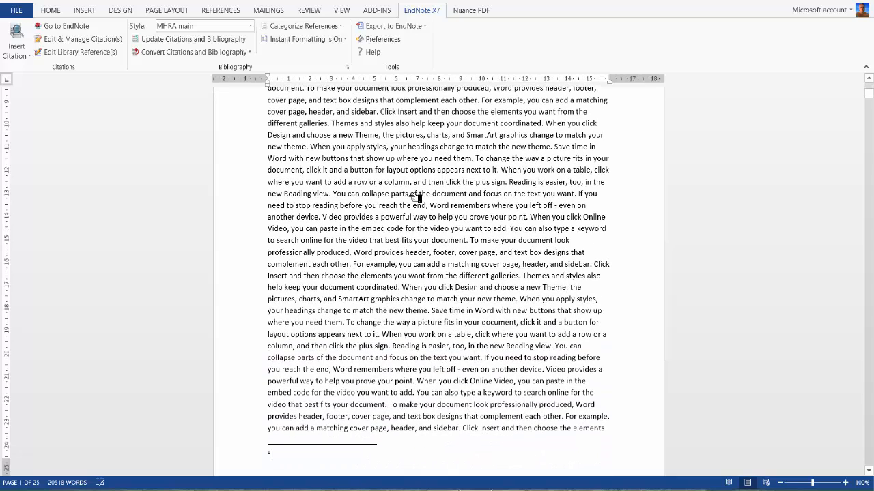
pyautogui.click(43, 26)
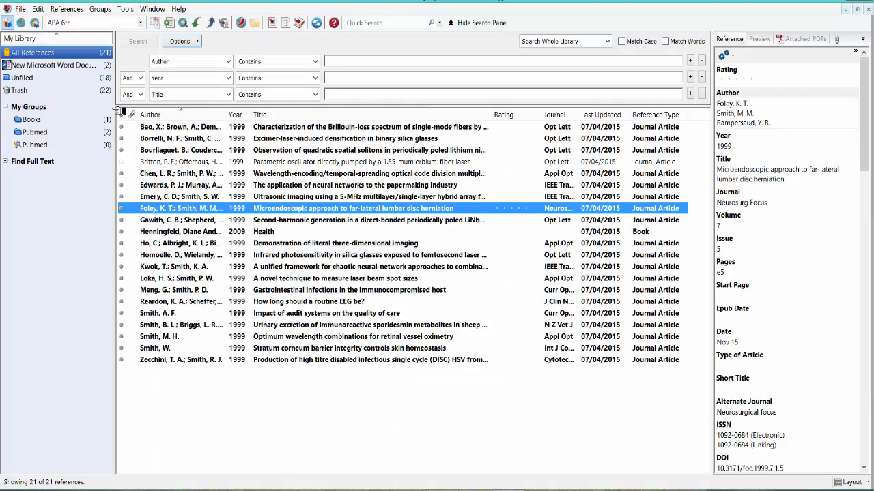
pyautogui.click(31, 119)
pyautogui.click(157, 129)
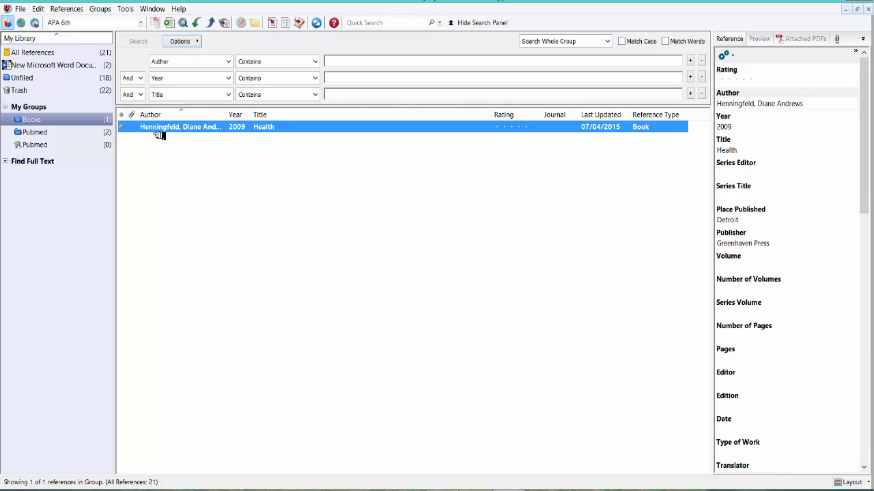
pyautogui.click(276, 26)
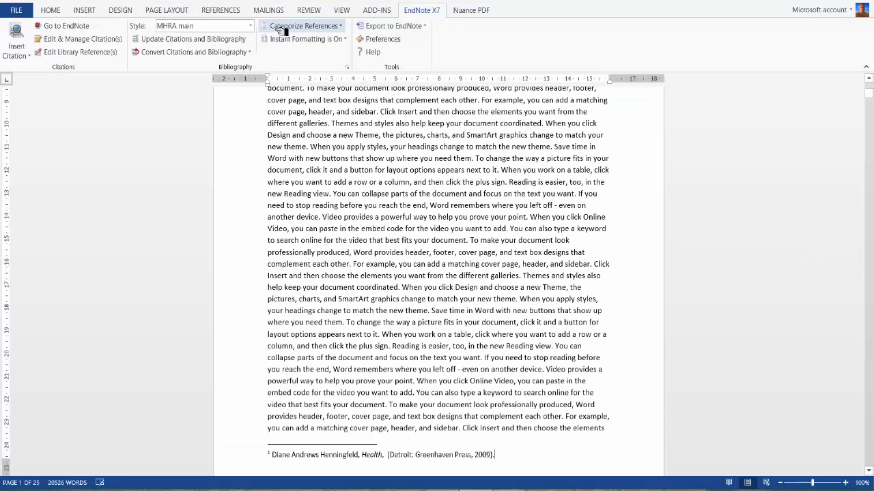
# Insert a footnote after "document coordinated." lower on page 1 and cite the 1999 article "Demonstration of literal three-dimensional imaging".
pyautogui.scroll(3, 396, 226)
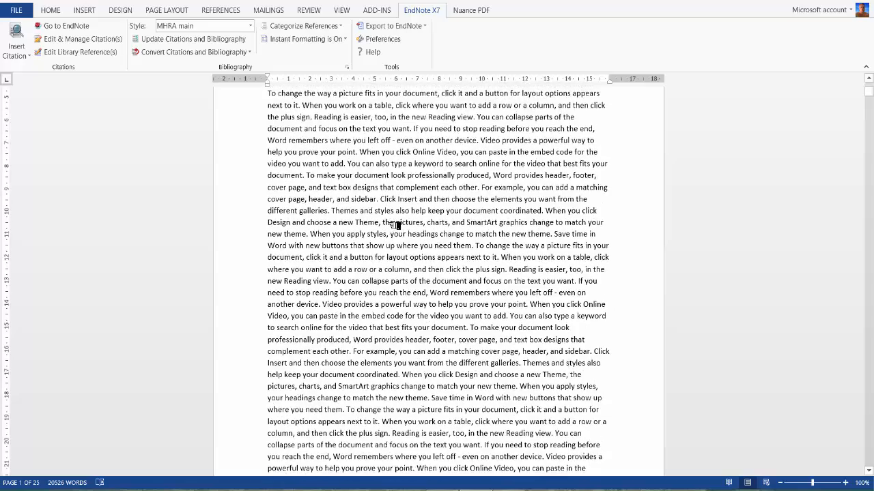
pyautogui.scroll(-3, 405, 359)
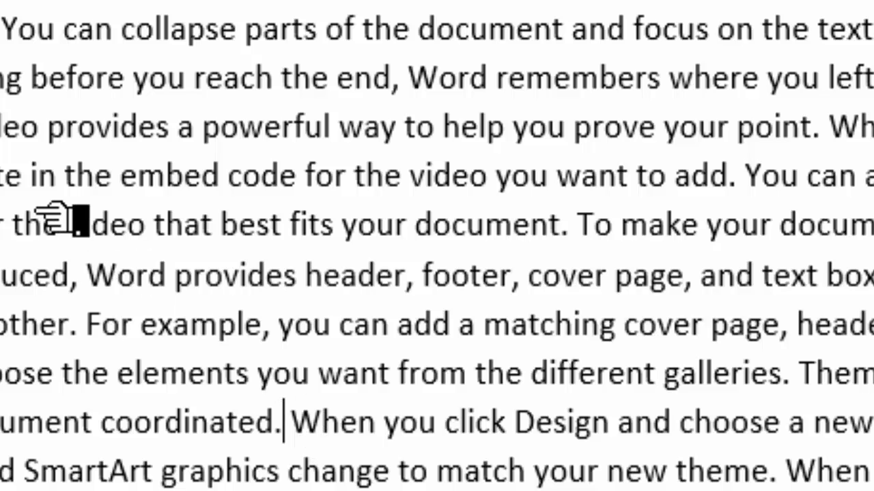
pyautogui.hotkey('ctrl', 'alt', 'f')
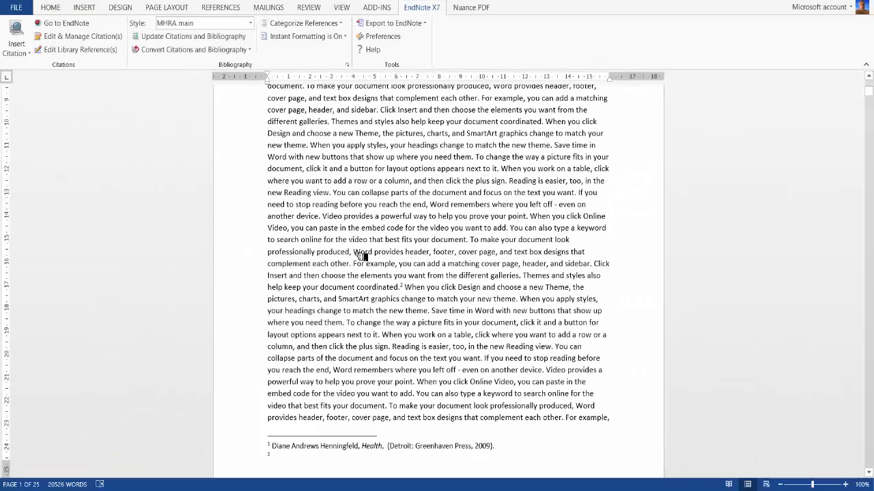
pyautogui.click(16, 31)
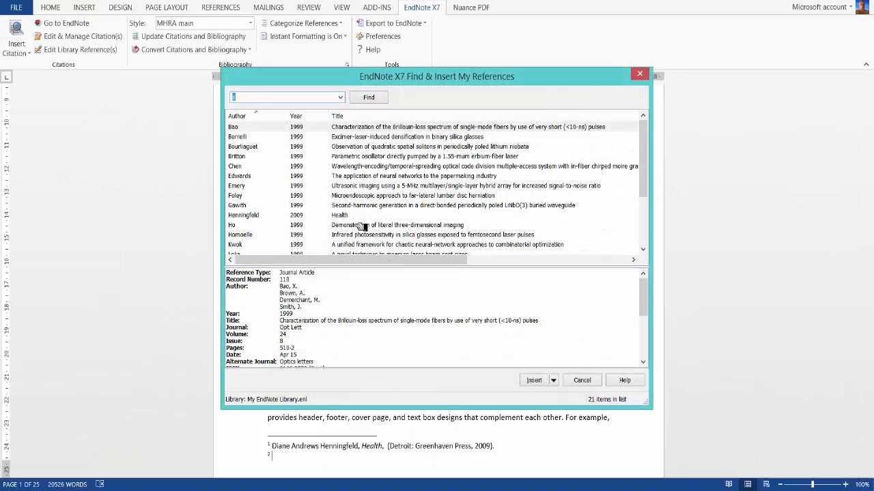
pyautogui.click(392, 226)
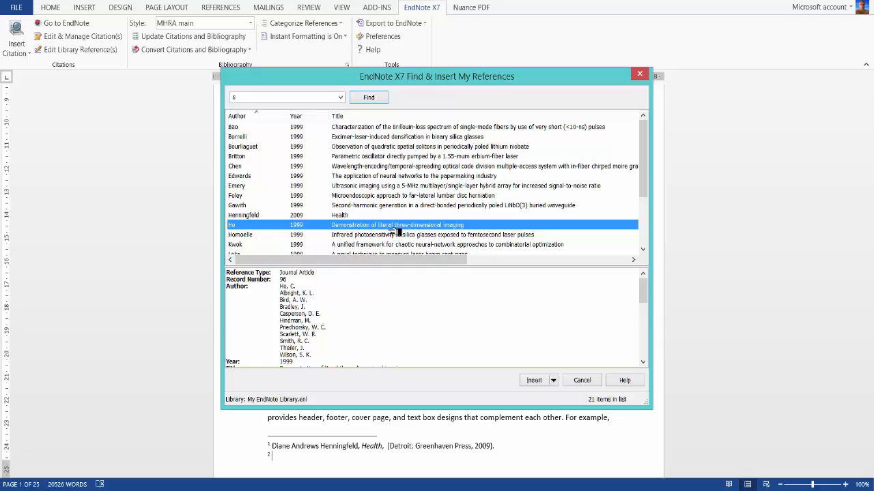
pyautogui.click(534, 382)
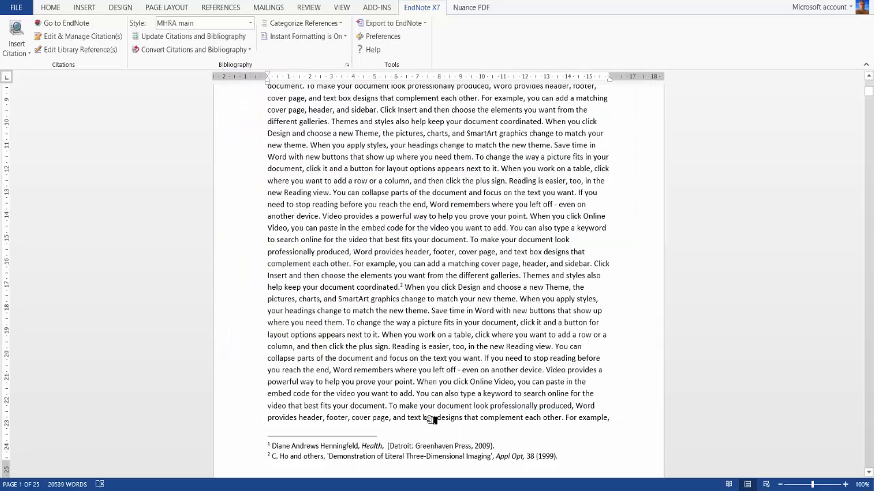
# Insert a footnote after "When you work on a table" on page 2, cite the 1999 5-MHz ultrasonic imaging article, and return to page 1.
pyautogui.scroll(-10, 430, 419)
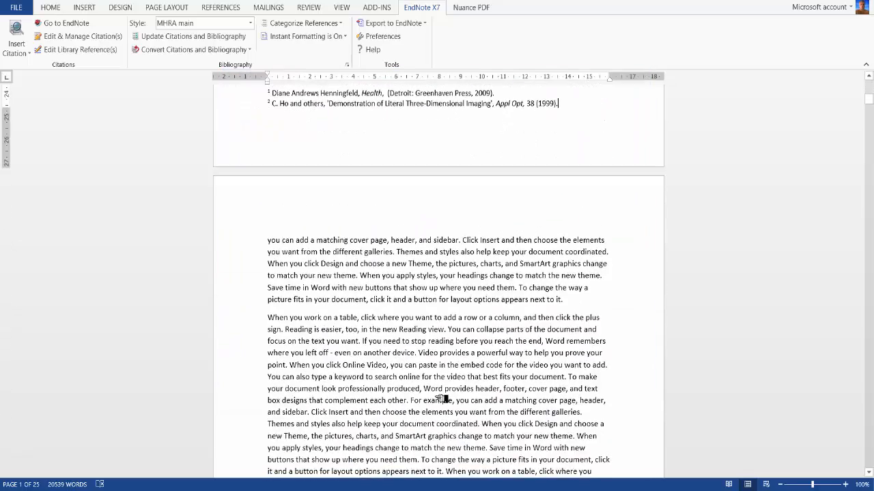
pyautogui.scroll(-2, 442, 399)
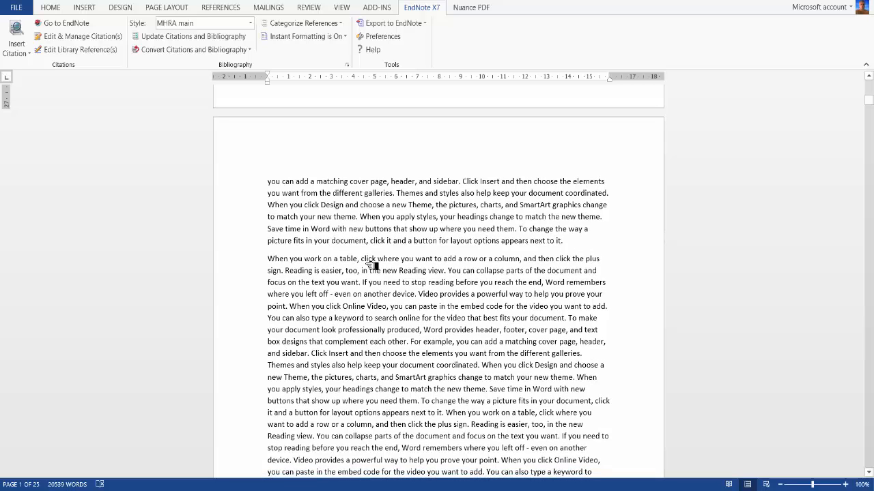
pyautogui.click(361, 265)
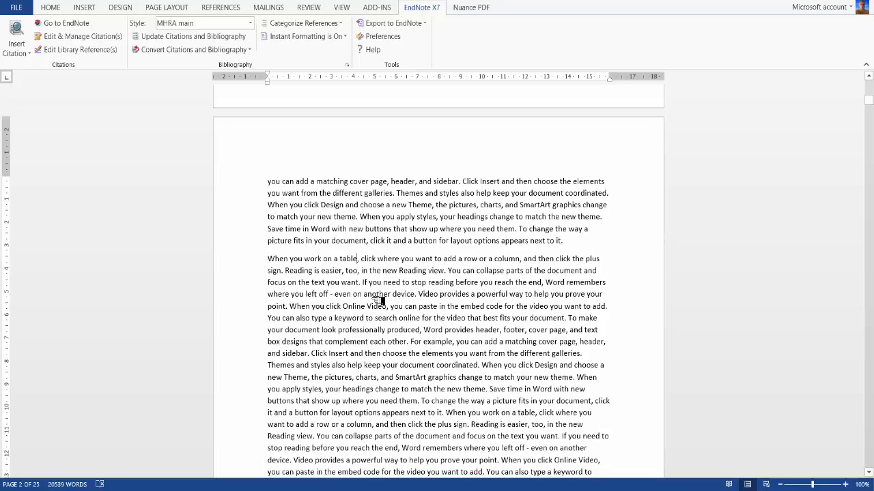
pyautogui.hotkey('ctrl', 'alt', 'f')
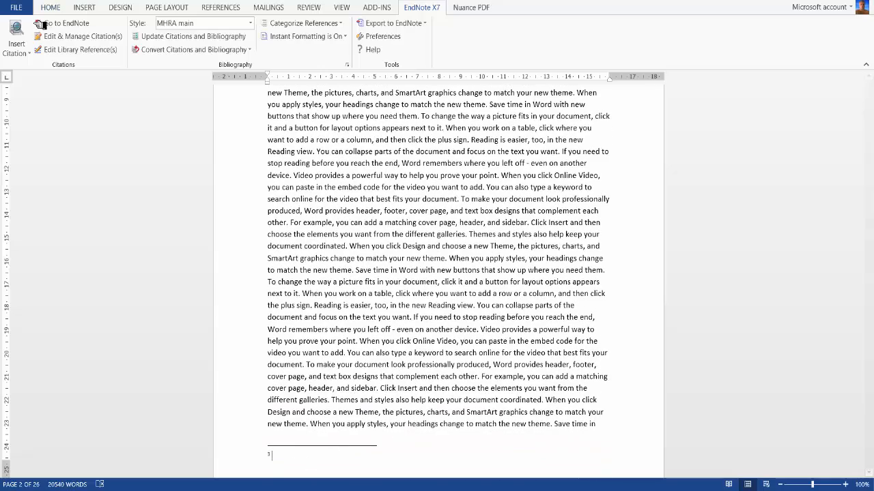
pyautogui.click(20, 38)
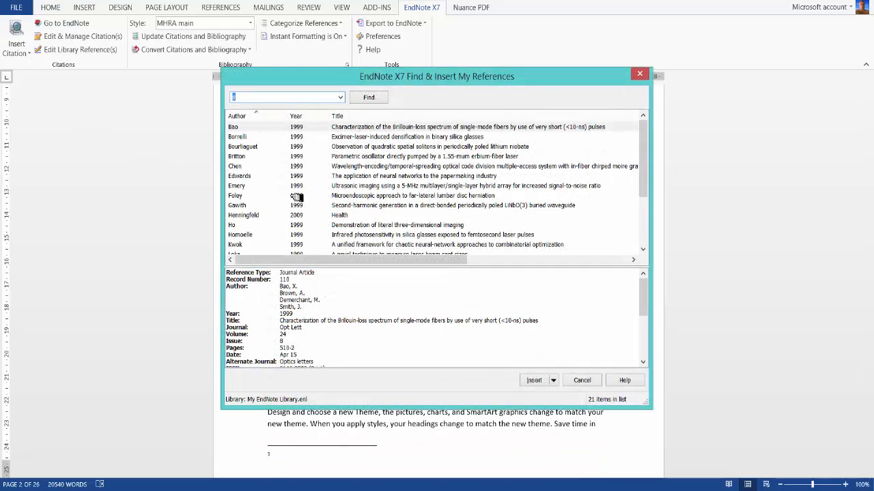
pyautogui.click(293, 186)
pyautogui.click(534, 380)
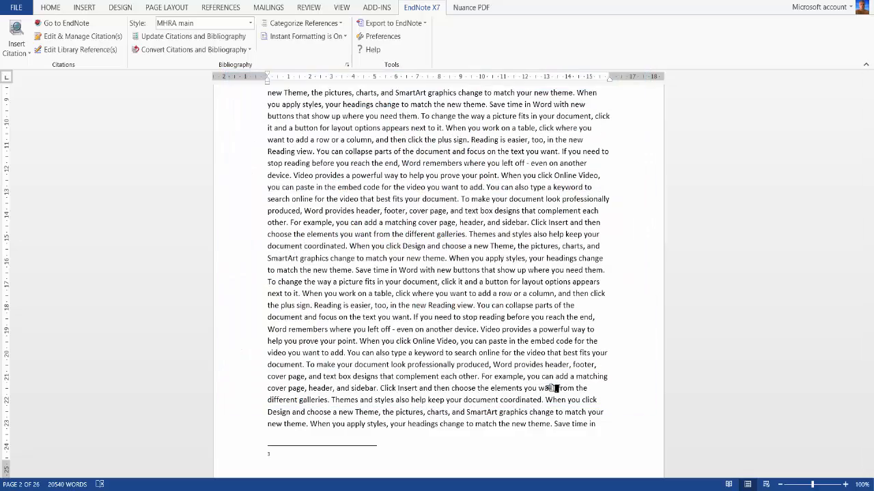
pyautogui.scroll(15, 571, 382)
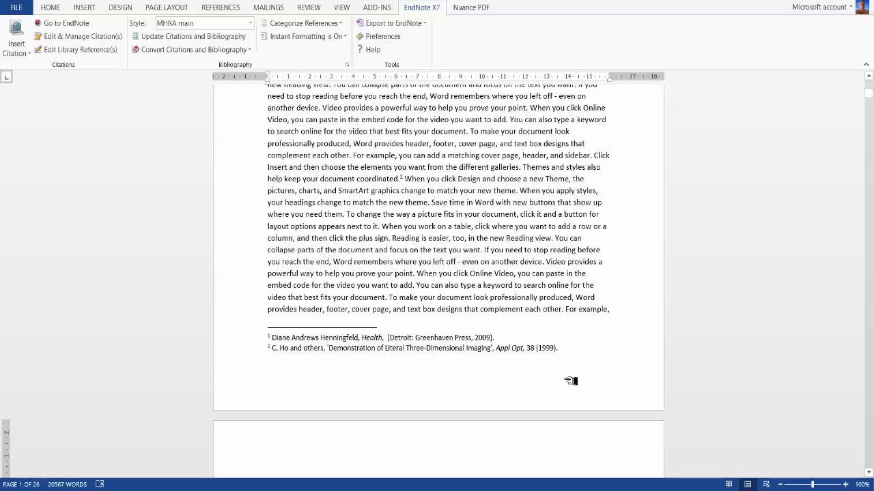
pyautogui.scroll(8, 560, 367)
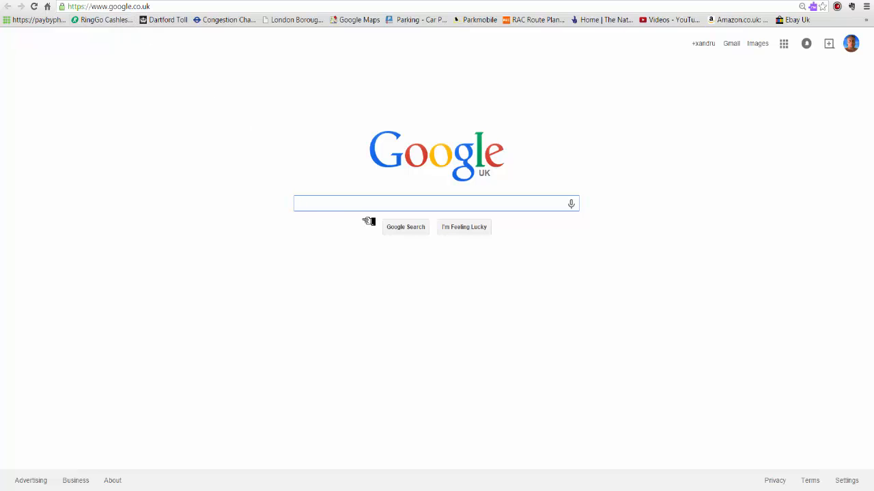
# Search Google in the web browser for "endnote outstyles" and open the EndNote Output Styles page.
pyautogui.write('end')
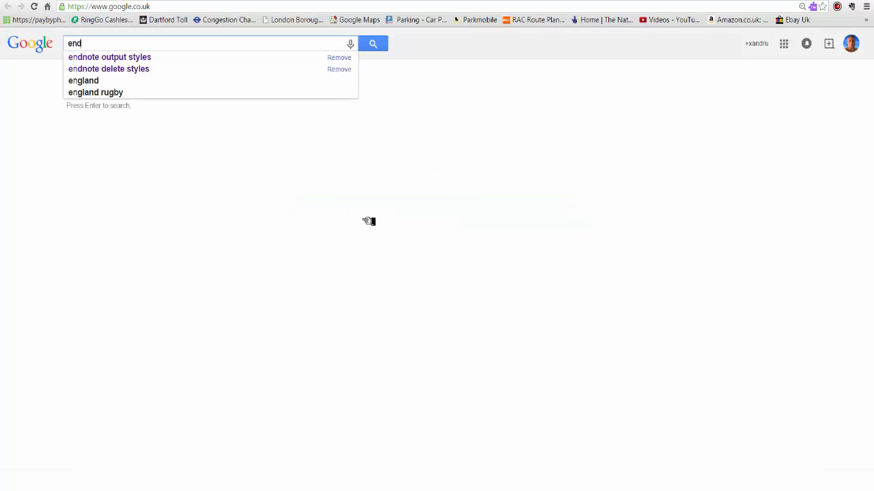
pyautogui.write('note ')
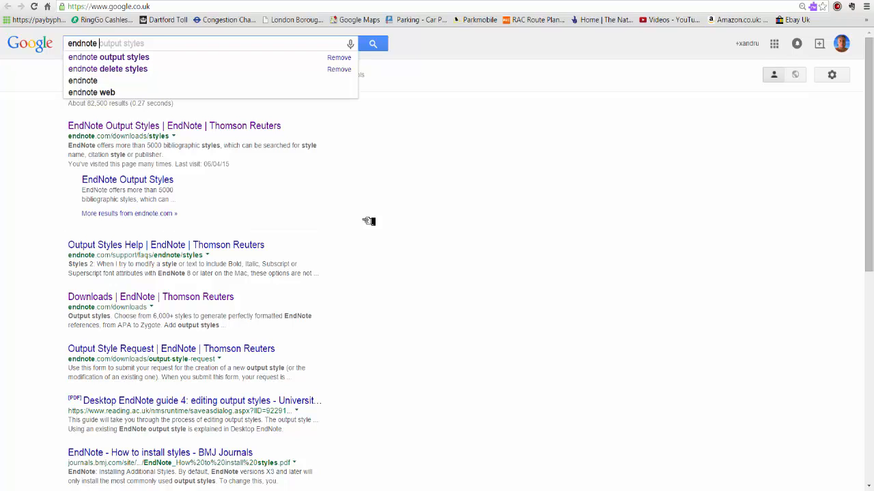
pyautogui.write('outst')
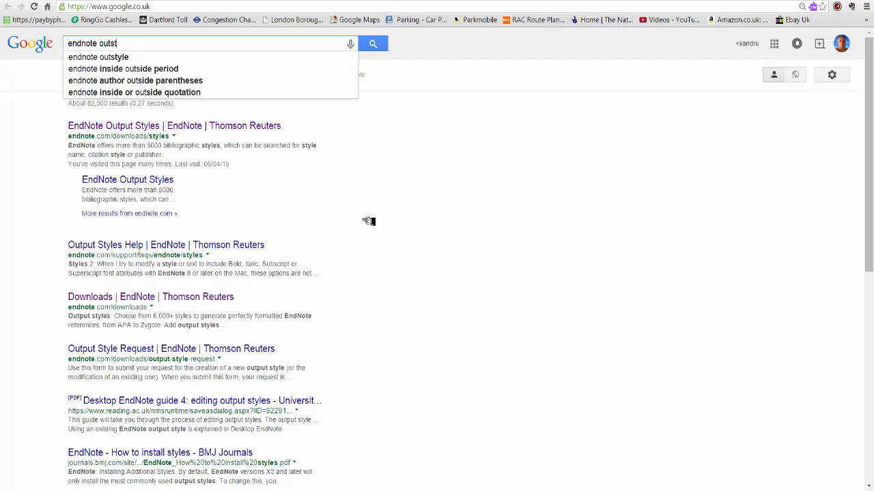
pyautogui.write('yles')
pyautogui.press('Return')
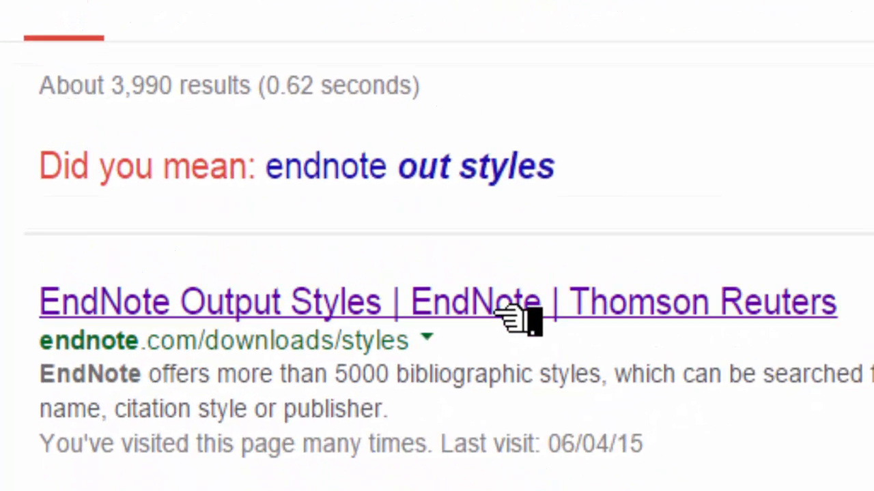
pyautogui.click(508, 307)
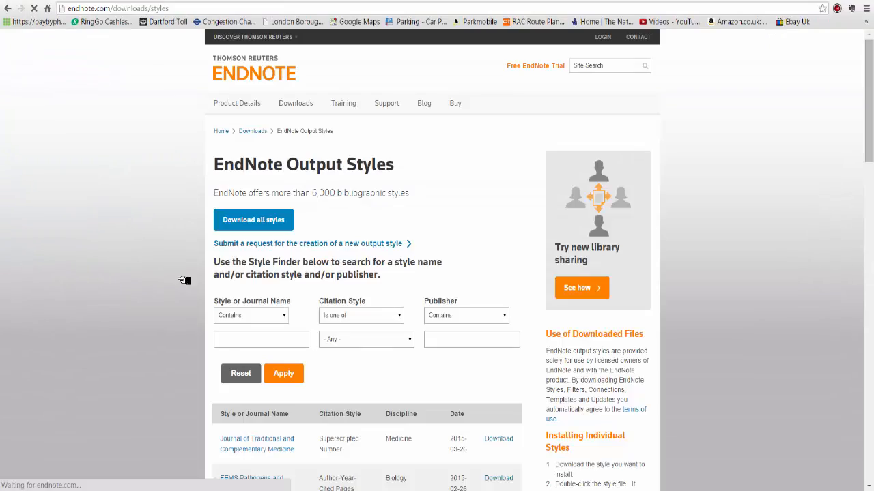
# Examine the Style Finder's style or journal name filter and the list of downloadable output styles.
pyautogui.click(234, 344)
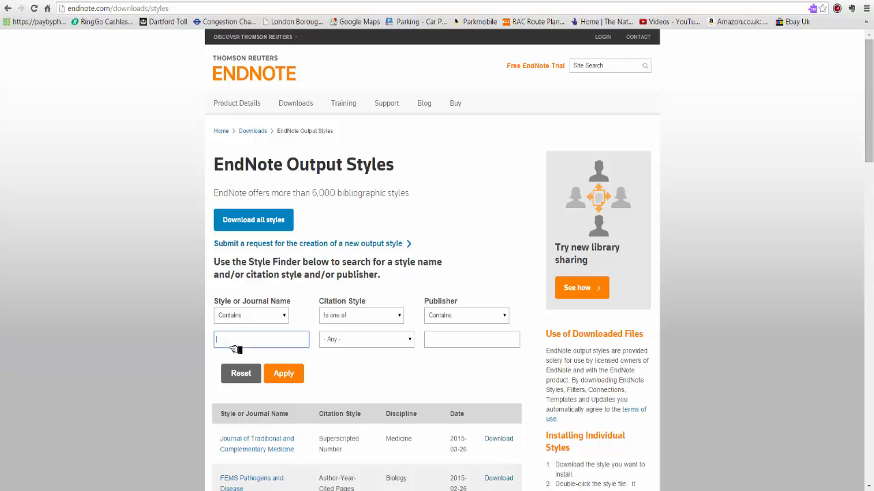
pyautogui.click(284, 316)
pyautogui.click(289, 319)
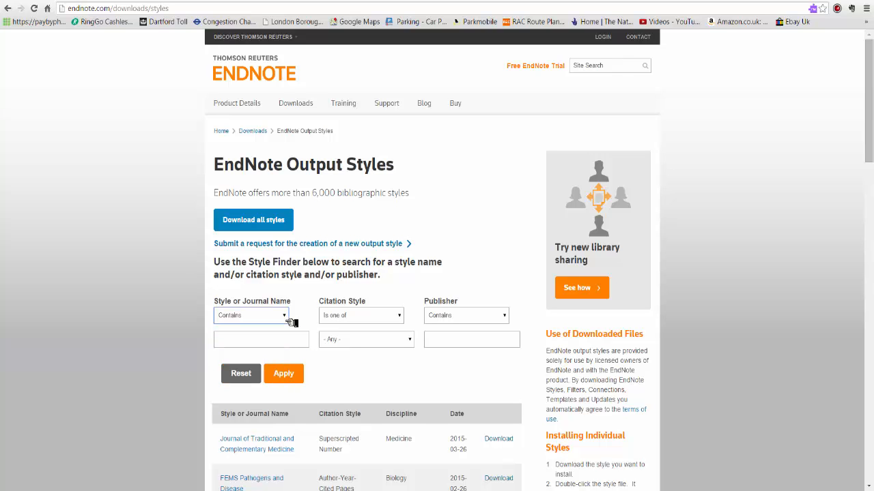
pyautogui.scroll(-6, 370, 447)
pyautogui.scroll(4, 372, 440)
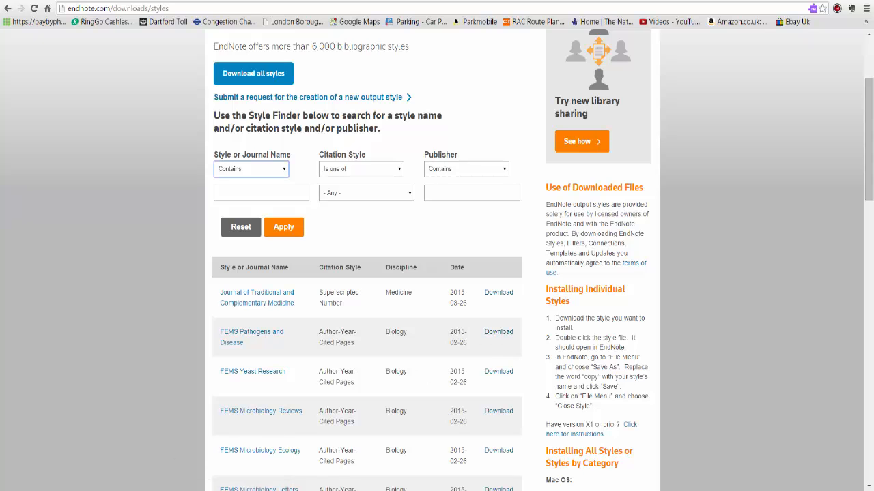
pyautogui.click(262, 193)
# Open the downloaded Harvard(York) style file from the Downloads folder in EndNote.
pyautogui.press('super+e')
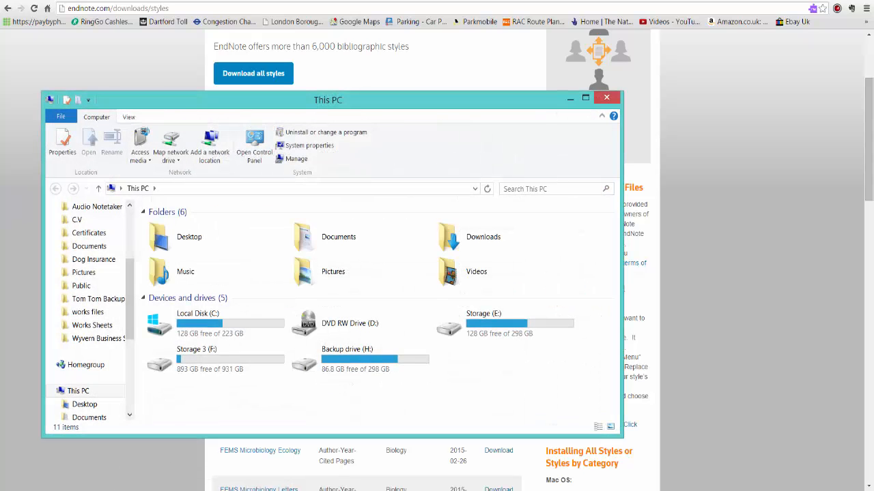
pyautogui.doubleClick(476, 239)
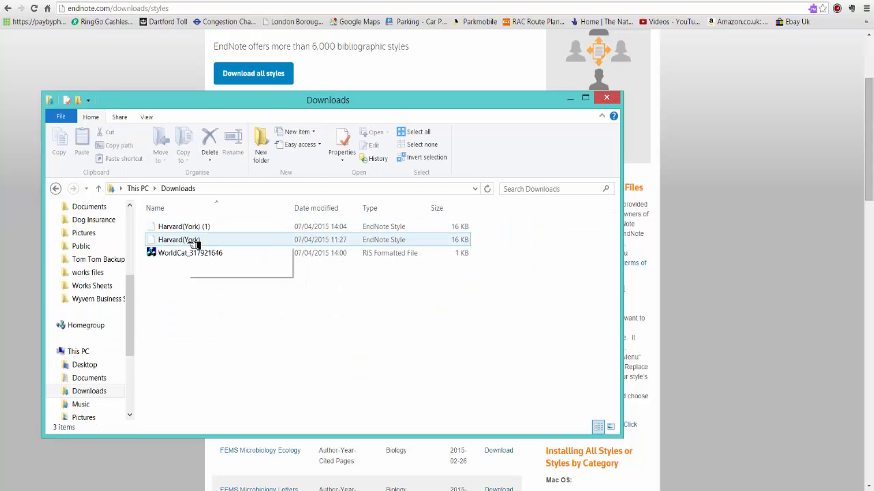
pyautogui.click(194, 242)
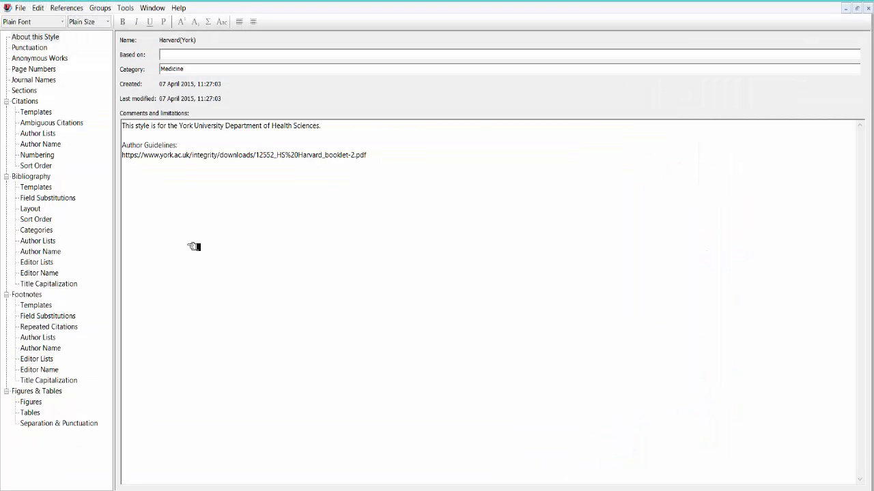
# Save the open style as "Harvard(York) Copy" and close the style window.
pyautogui.click(22, 8)
pyautogui.click(49, 72)
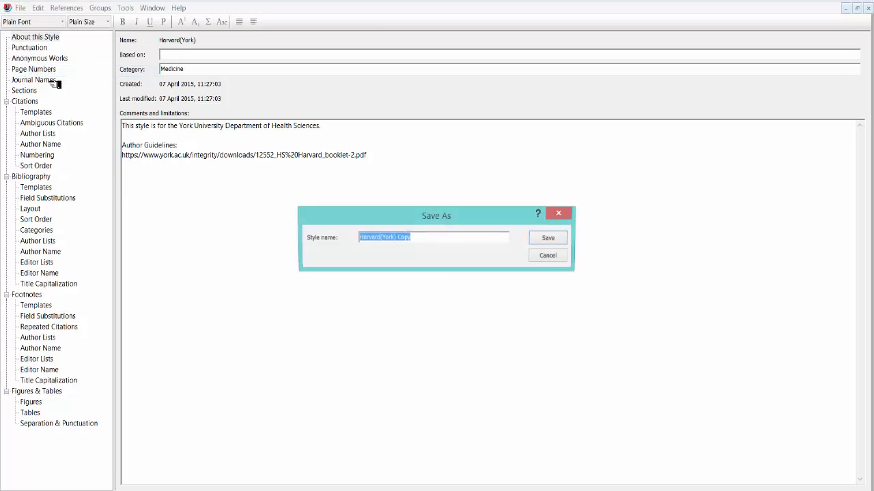
pyautogui.click(558, 242)
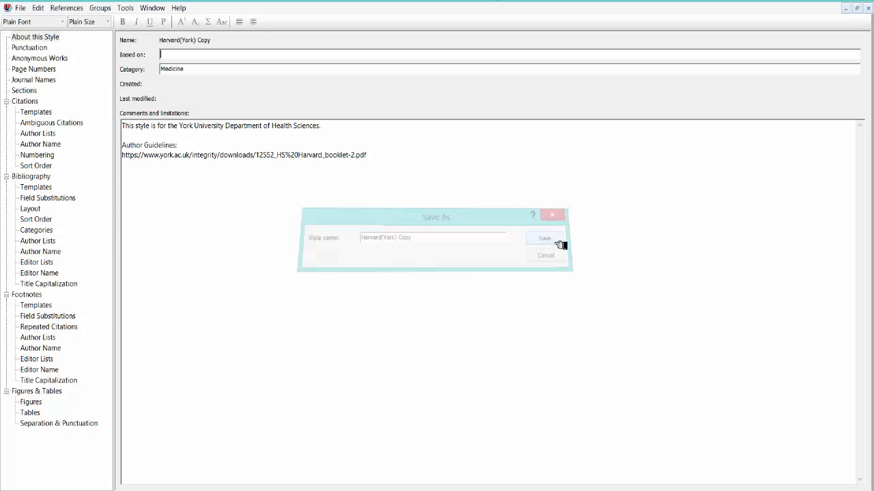
pyautogui.click(22, 10)
pyautogui.click(45, 44)
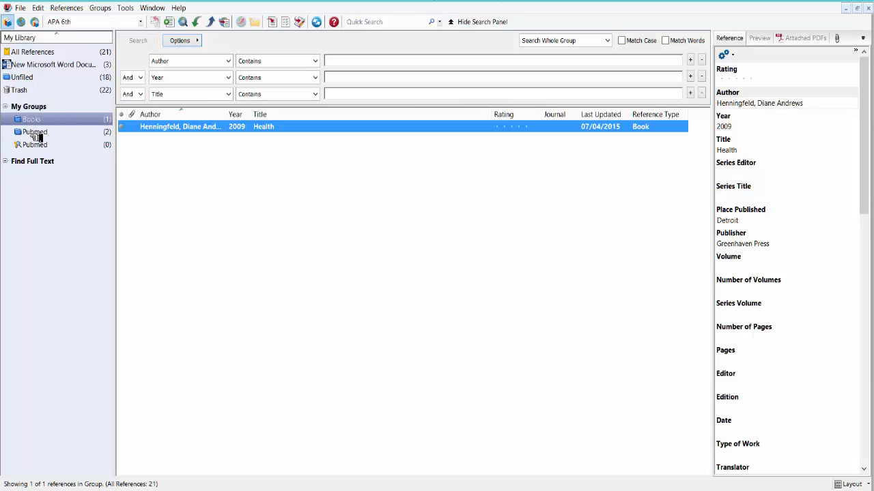
# Show the online search groups alongside the library and cut all references from the Unfiled group.
pyautogui.click(37, 24)
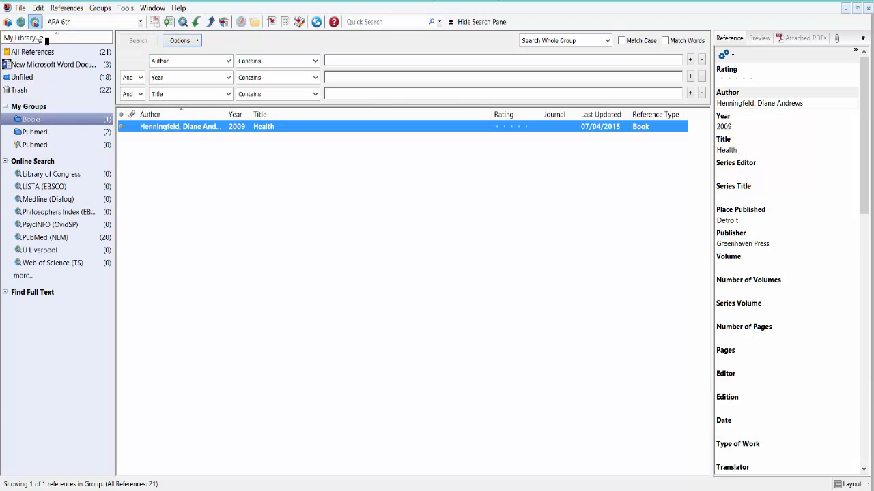
pyautogui.click(34, 78)
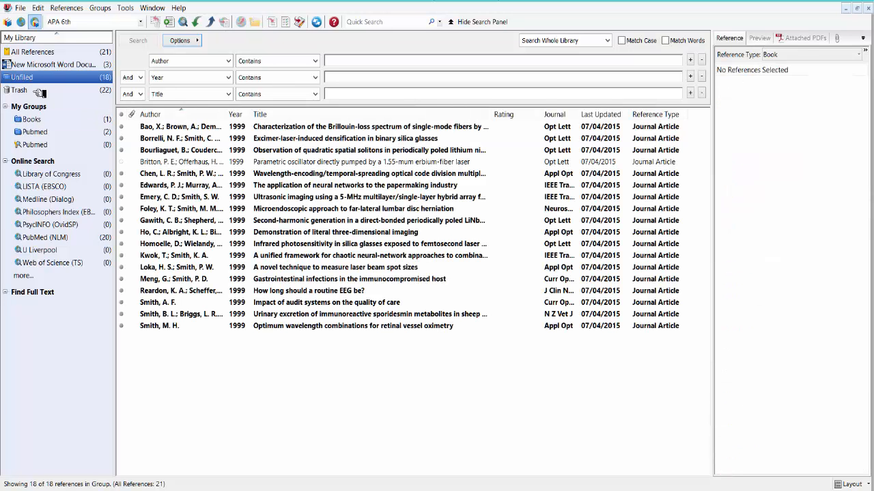
pyautogui.click(34, 90)
pyautogui.press('Up')
pyautogui.click(213, 131)
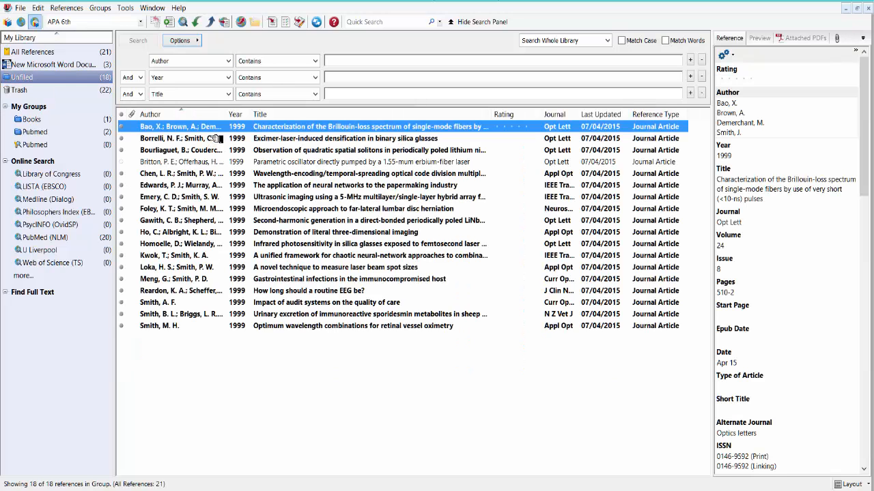
pyautogui.keyDown('shift'); pyautogui.click(245, 327); pyautogui.keyUp('shift')
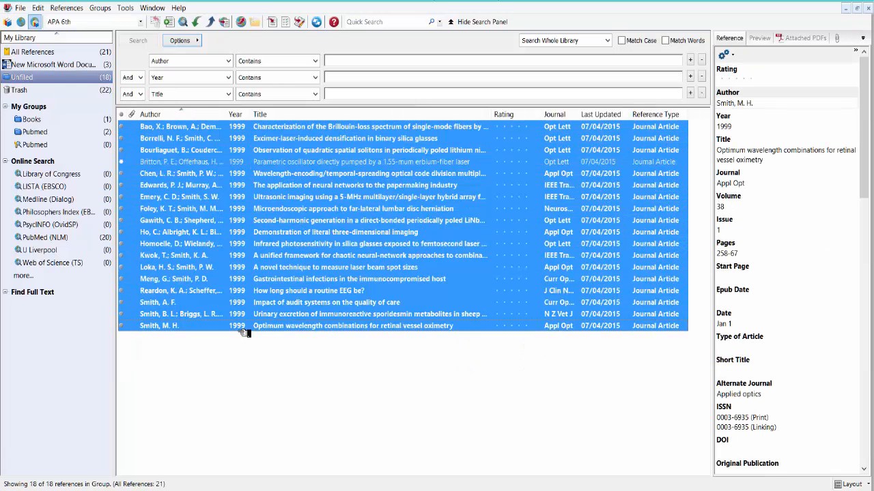
pyautogui.rightClick(246, 332)
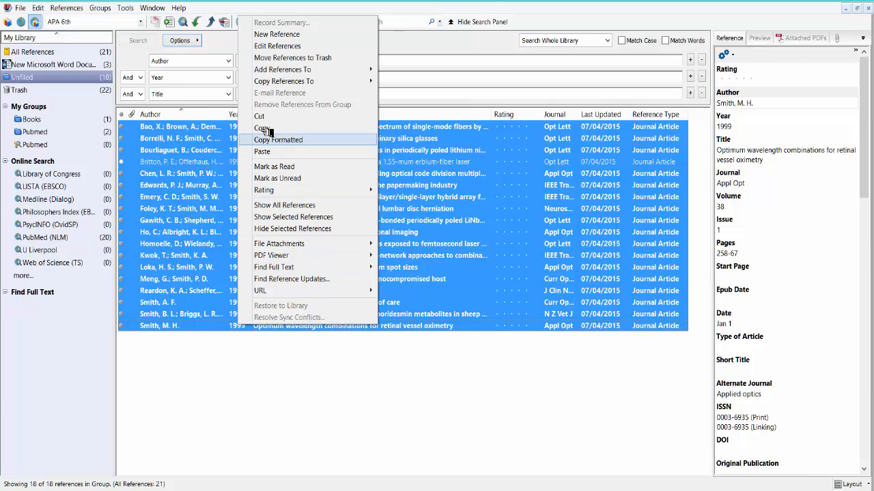
pyautogui.click(268, 117)
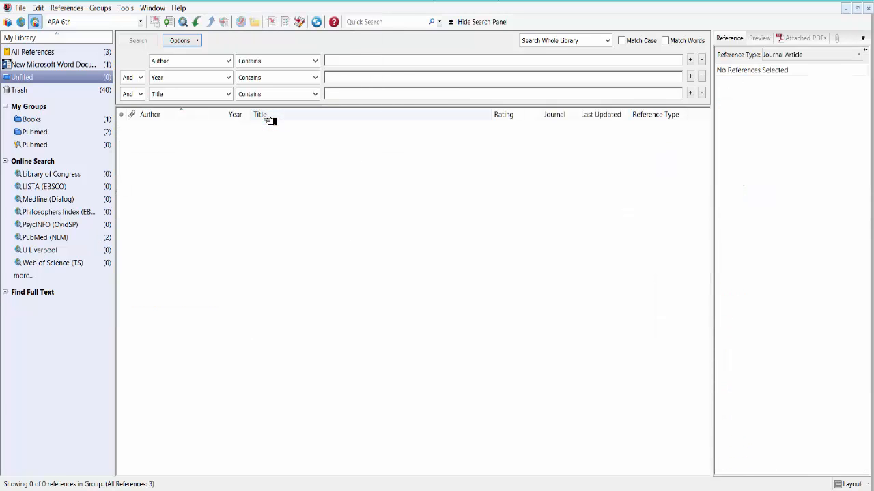
# Review the Books and Pubmed groups, permanently empty the library's Trash, and return to the local library view.
pyautogui.click(42, 120)
pyautogui.click(34, 132)
pyautogui.click(32, 120)
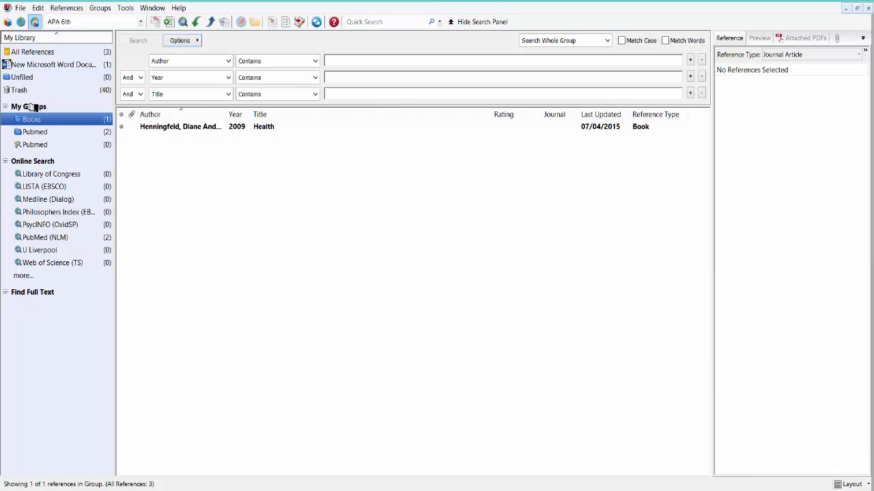
pyautogui.rightClick(28, 90)
pyautogui.click(41, 99)
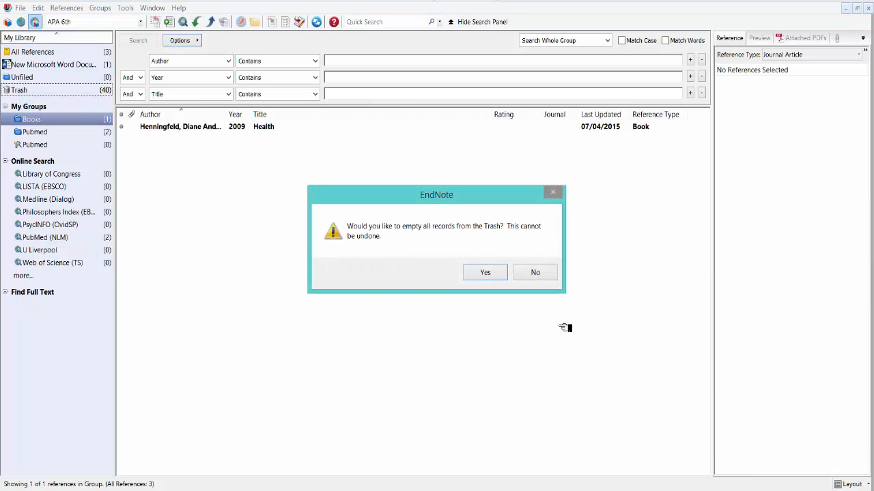
pyautogui.click(481, 273)
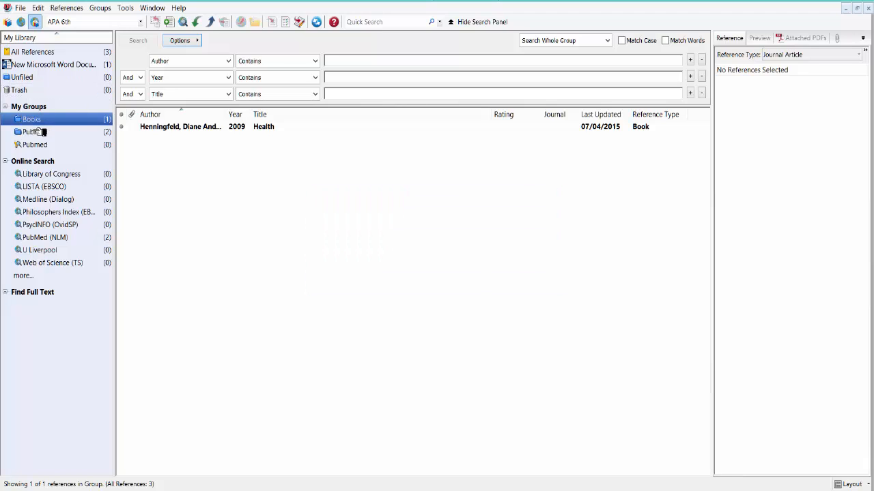
pyautogui.click(8, 22)
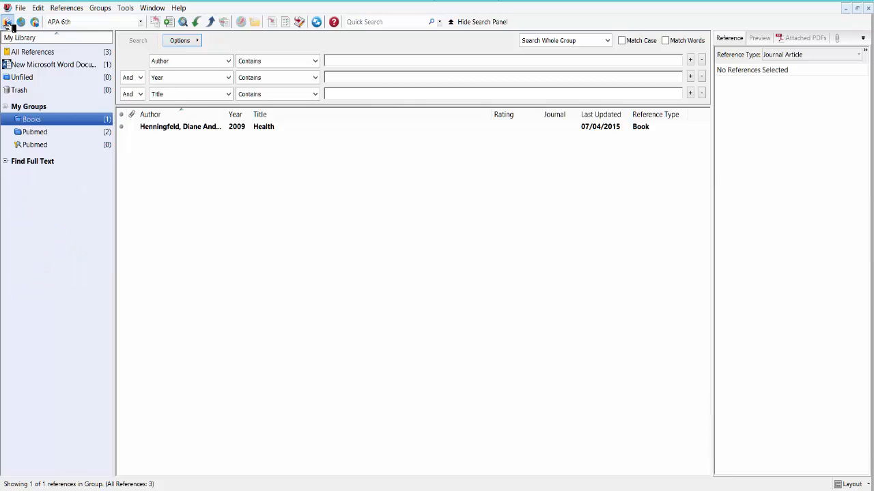
pyautogui.click(45, 149)
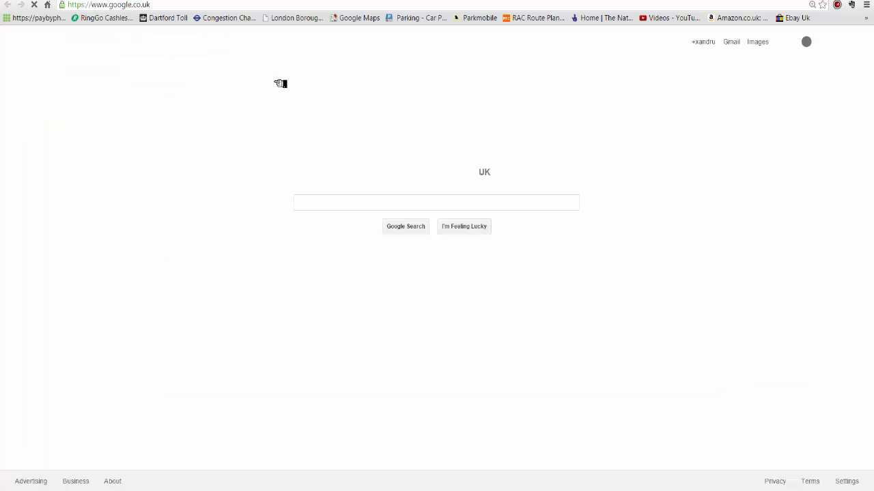
# Search Google in the web browser for "WORLDCAT" and open the WorldCat.org site.
pyautogui.write('WO')
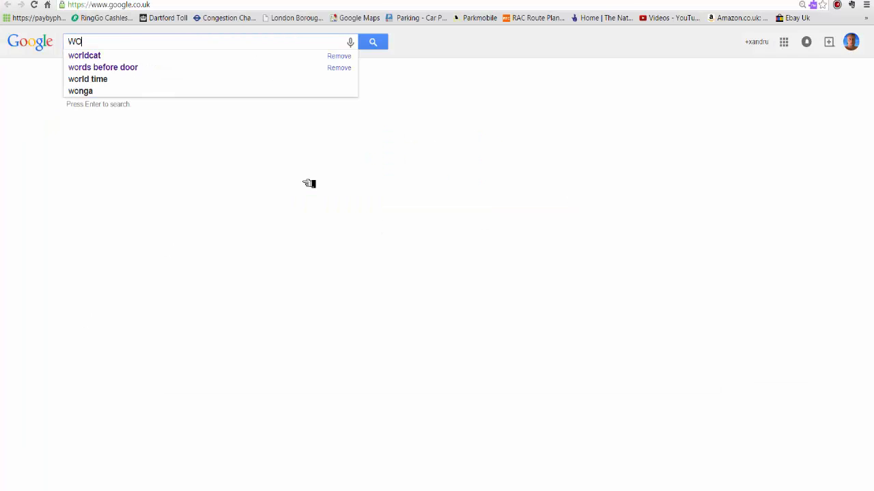
pyautogui.write('RLDCAT')
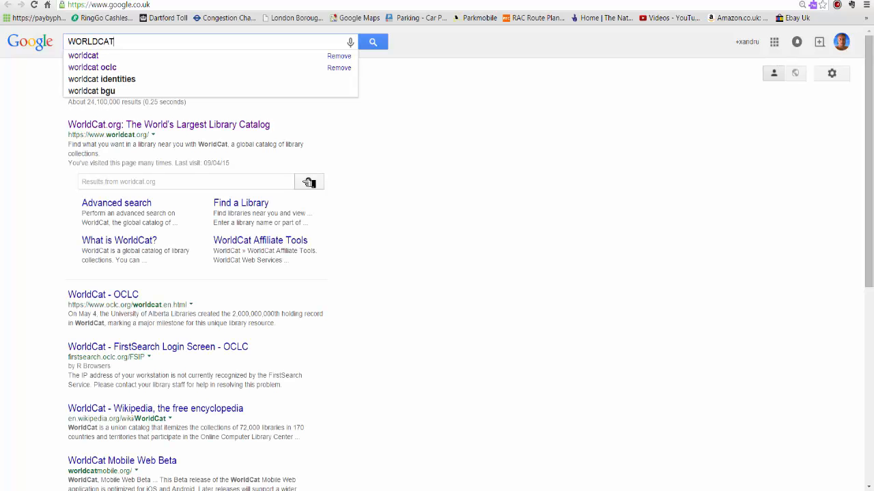
pyautogui.click(253, 134)
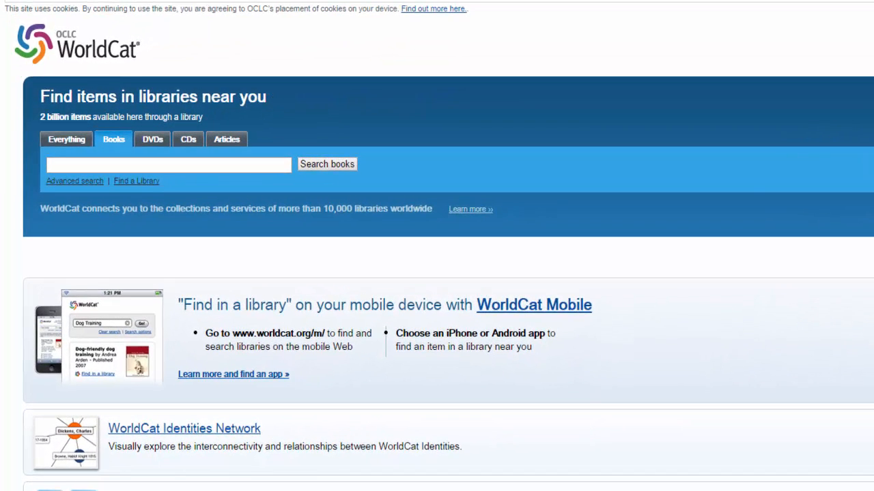
# Search the WorldCat books category for "HEALTHCARE".
pyautogui.click(155, 142)
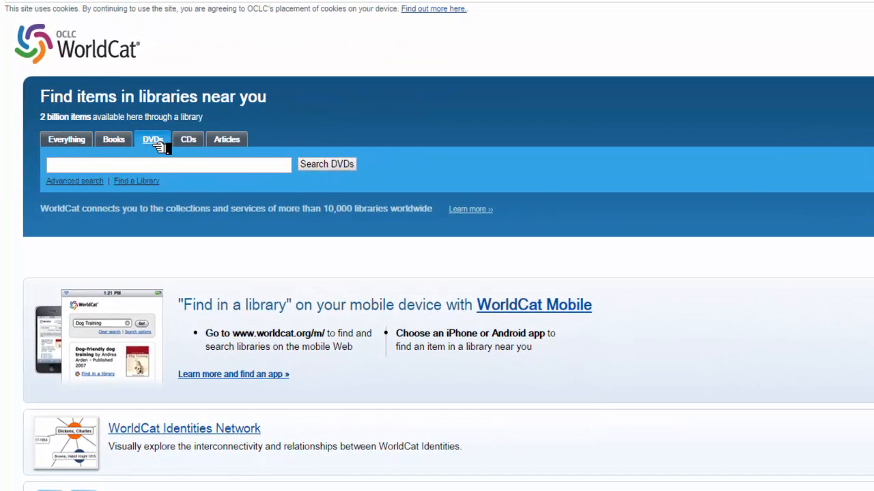
pyautogui.click(115, 151)
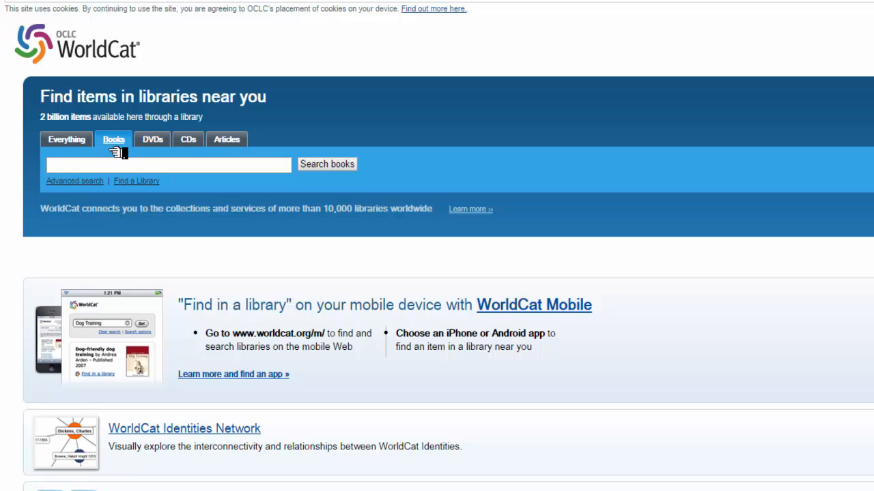
pyautogui.write('H')
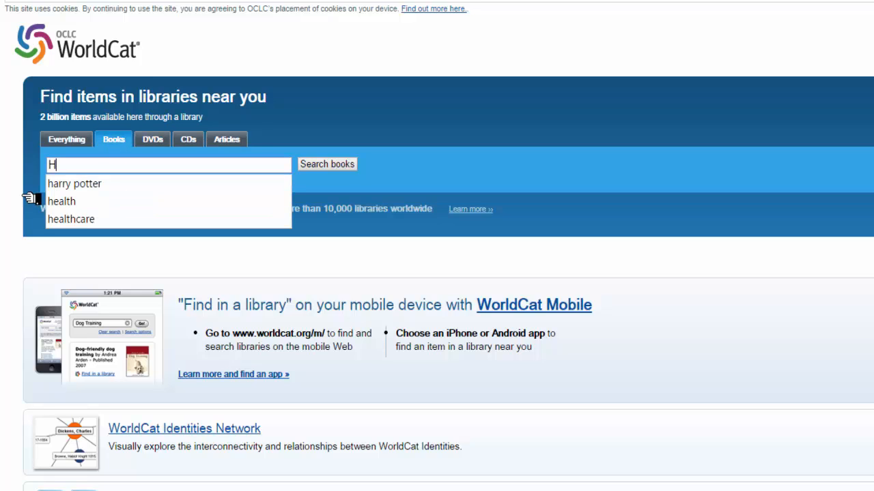
pyautogui.write('EALTHCARE')
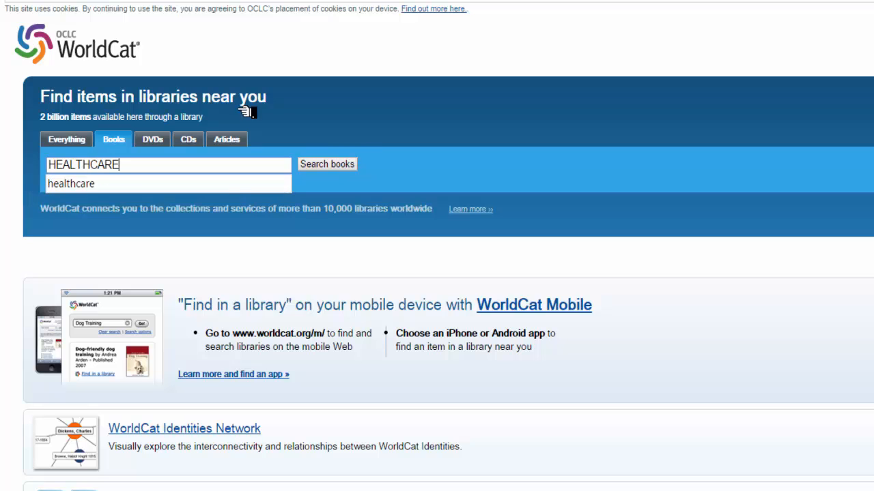
pyautogui.click(355, 164)
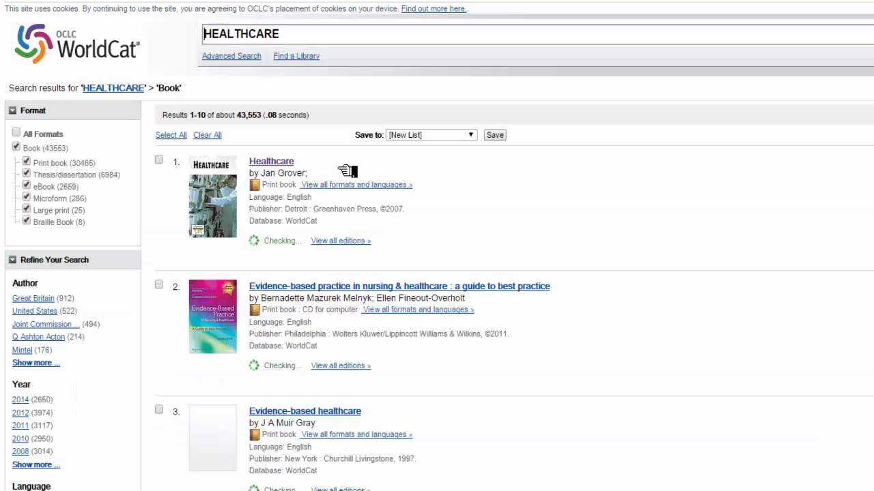
# Open the "State of healthcare 2007" record and export its citation to EndNote / Reference Manager.
pyautogui.scroll(-9, 345, 372)
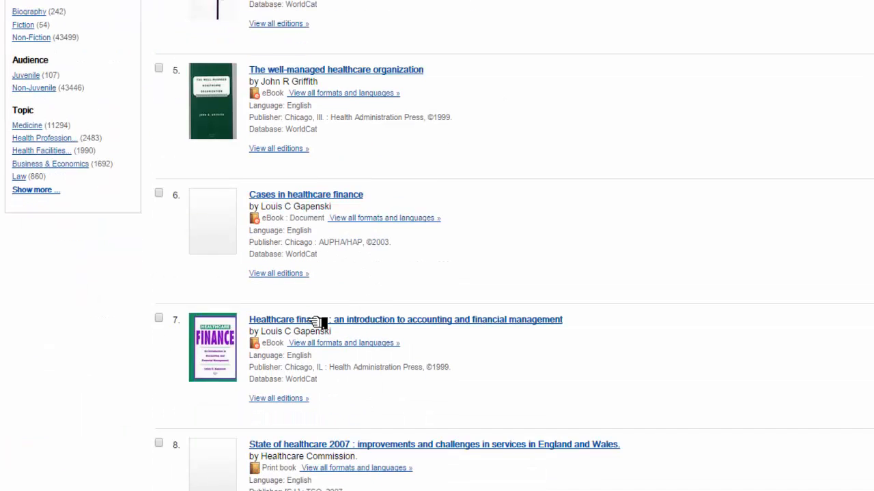
pyautogui.click(341, 449)
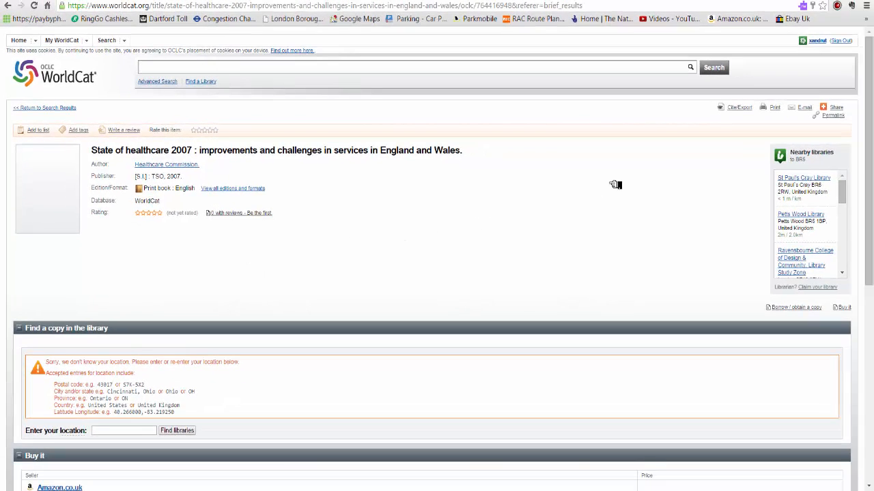
pyautogui.click(746, 114)
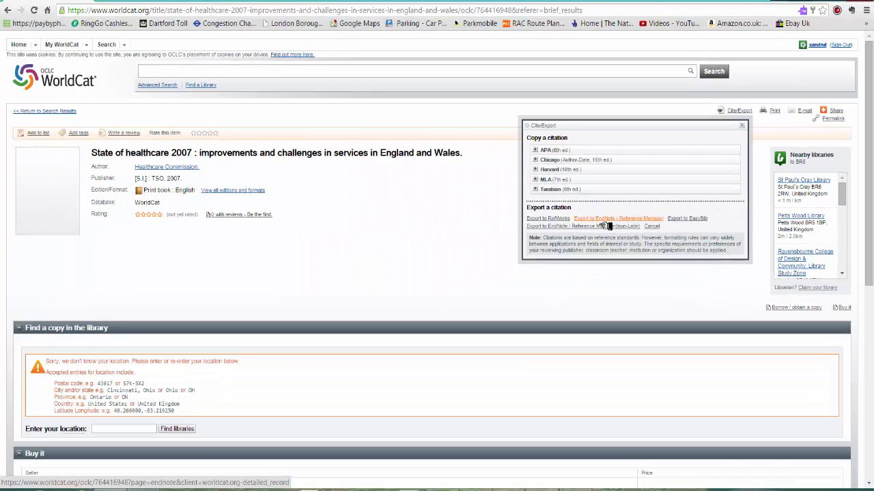
pyautogui.click(605, 226)
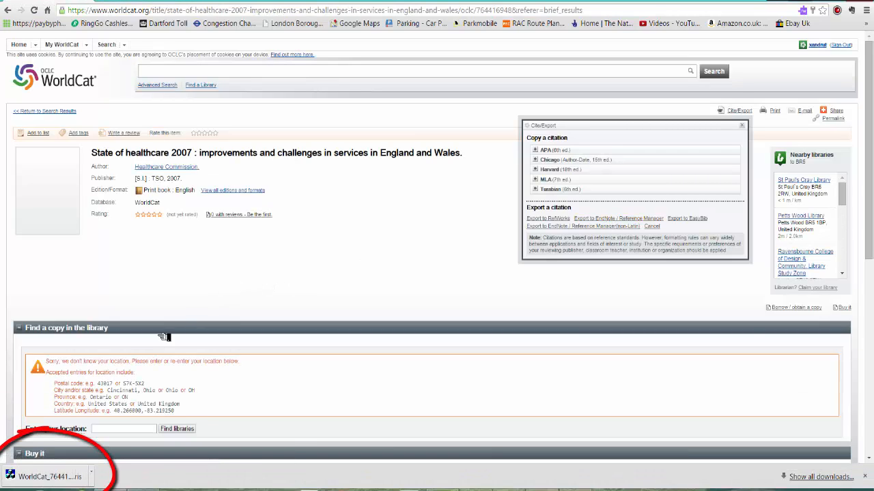
# Import the downloaded WorldCat .ris file into EndNote and show the Imported References group of the local library.
pyautogui.click(58, 481)
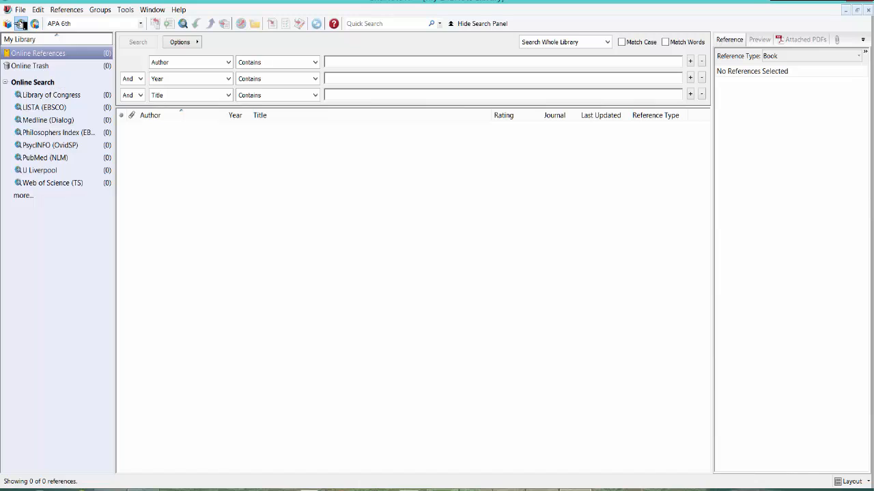
pyautogui.click(8, 24)
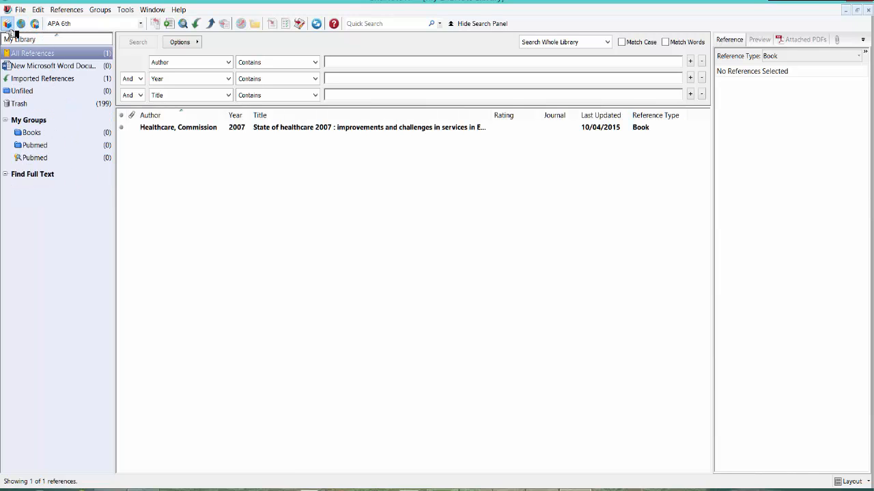
pyautogui.click(41, 82)
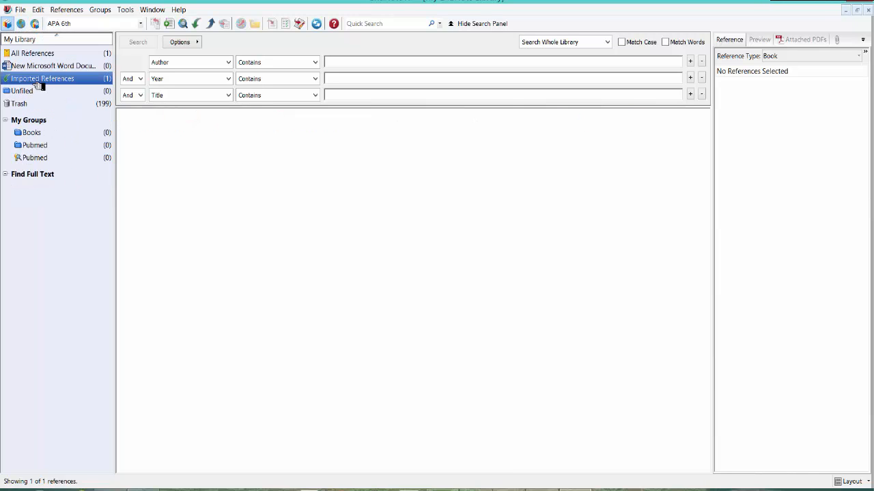
# Run Find Full Text on the "State of healthcare 2007" reference and accept the copyright and usage notice.
pyautogui.click(203, 137)
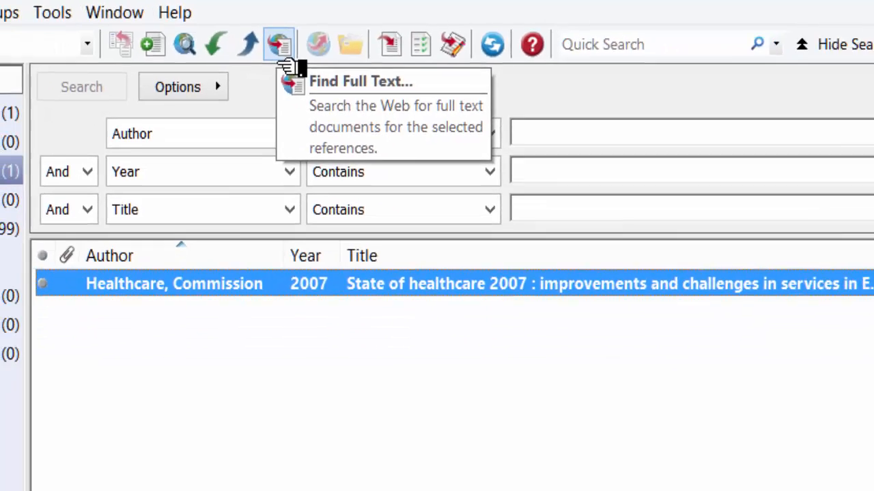
pyautogui.click(324, 82)
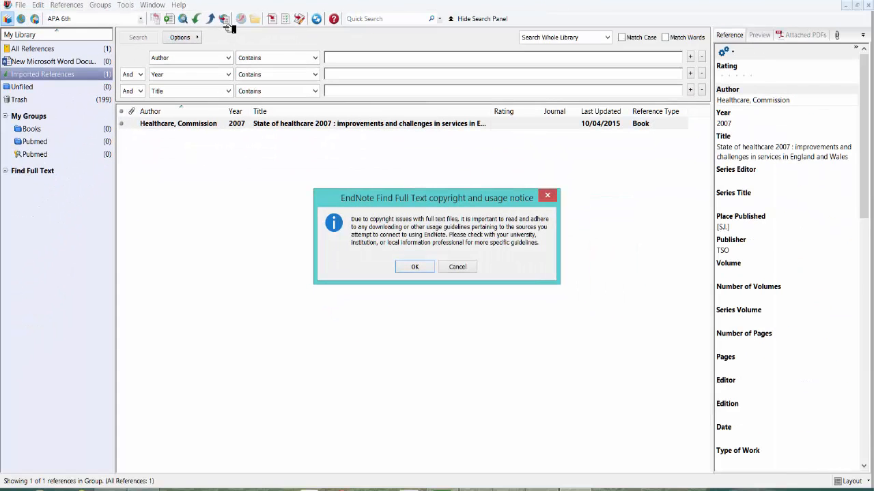
pyautogui.click(415, 269)
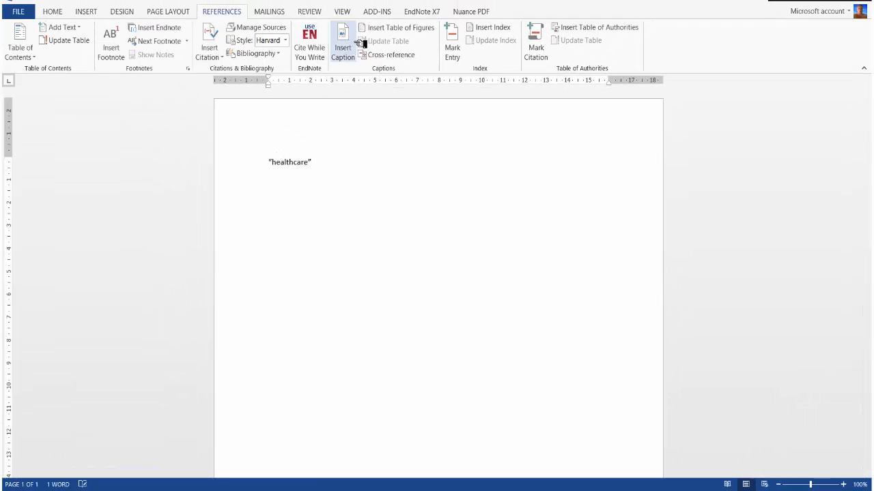
# Go to EndNote from the Word document and insert the "State of healthcare 2007" reference as a citation after "healthcare".
pyautogui.click(420, 18)
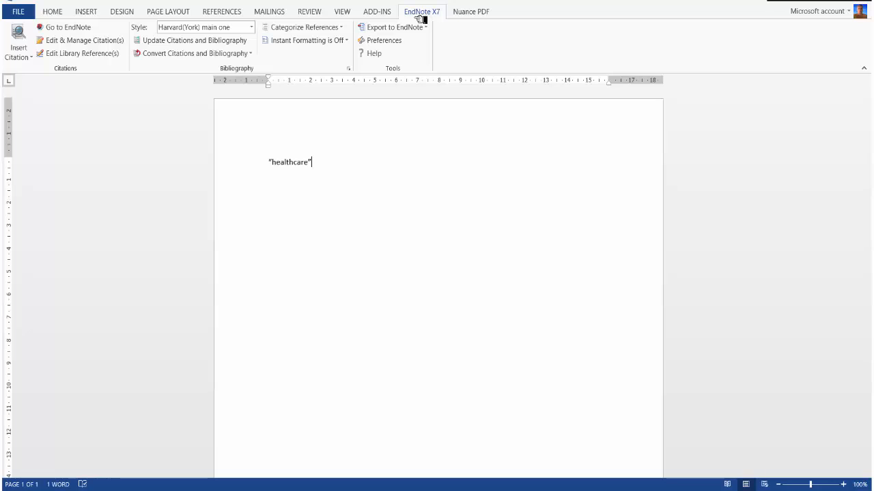
pyautogui.click(77, 32)
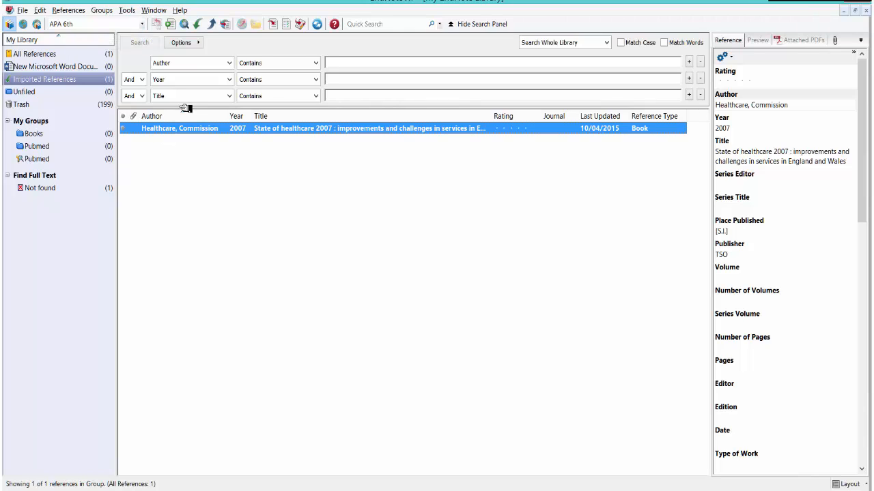
pyautogui.click(278, 28)
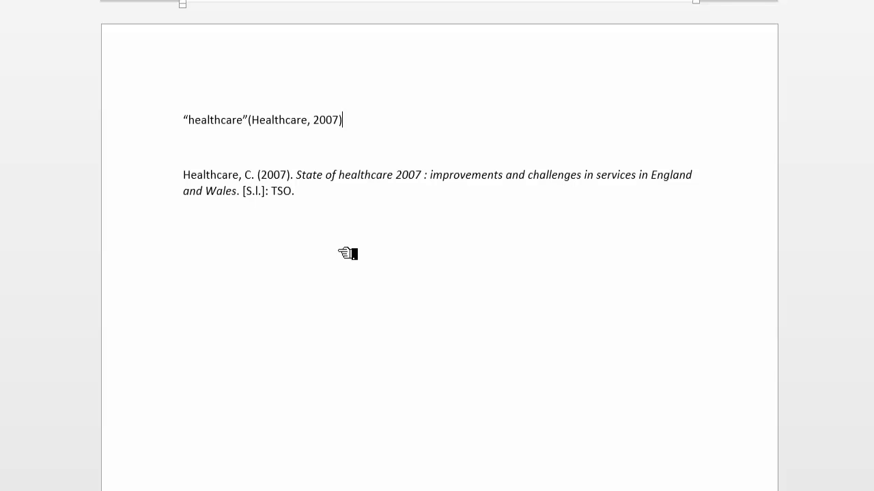
# Open the full editing options of the inserted (Healthcare, 2007) citation and start editing its suffix.
pyautogui.click(302, 120)
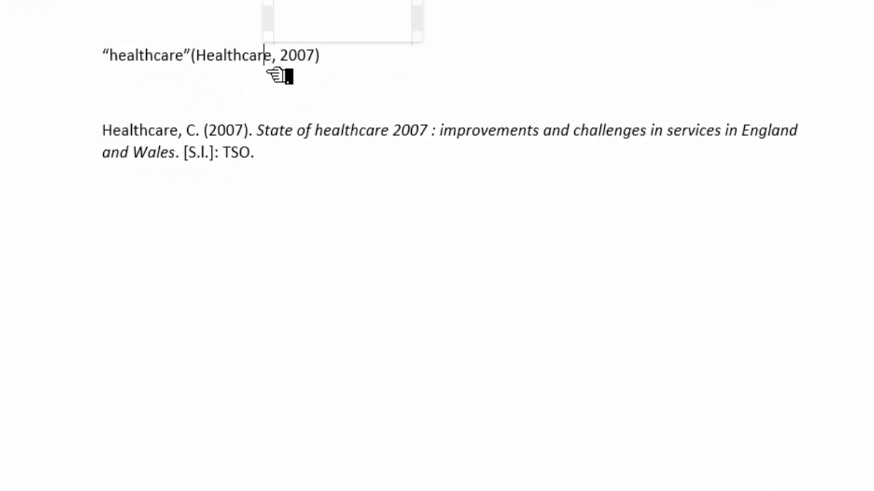
pyautogui.rightClick(256, 53)
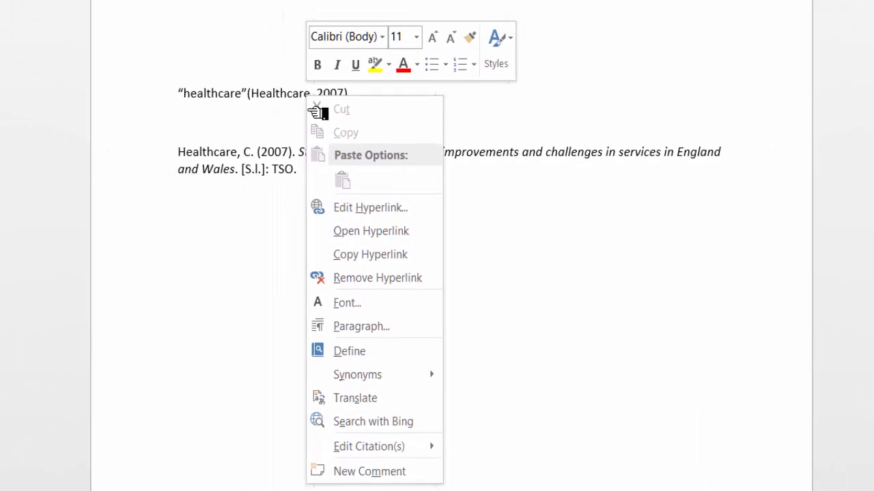
pyautogui.moveTo(395, 437)
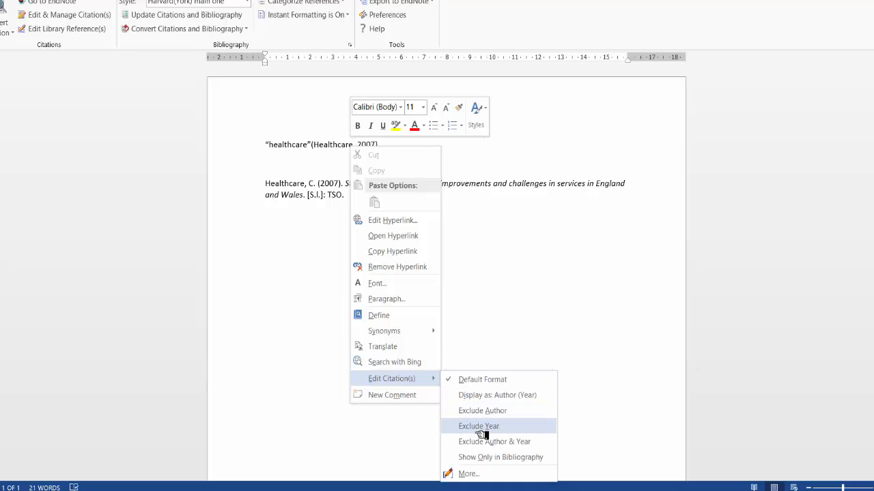
pyautogui.click(490, 475)
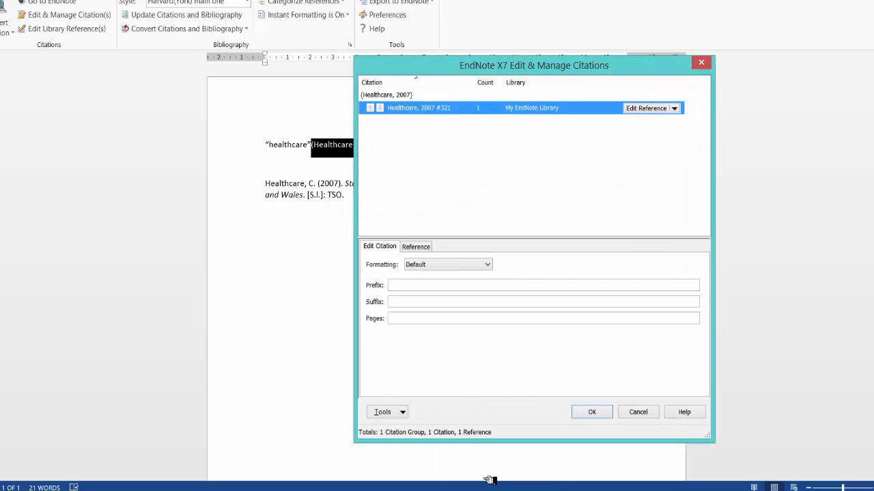
pyautogui.click(401, 305)
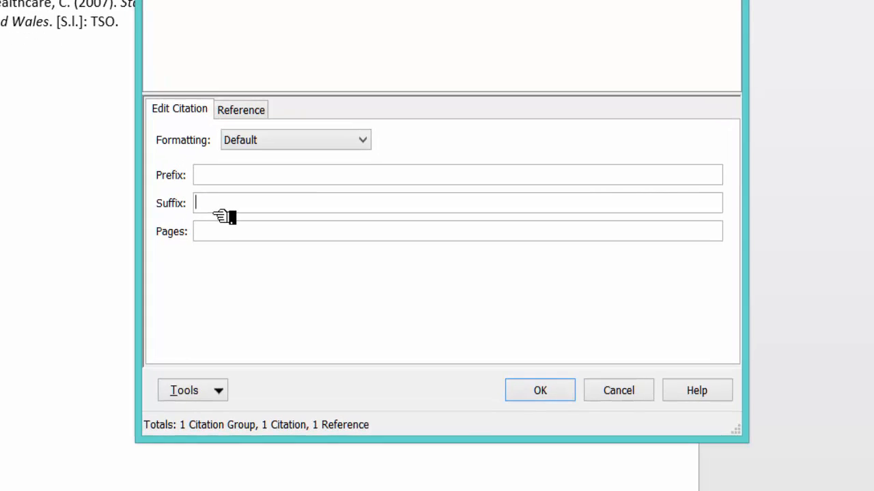